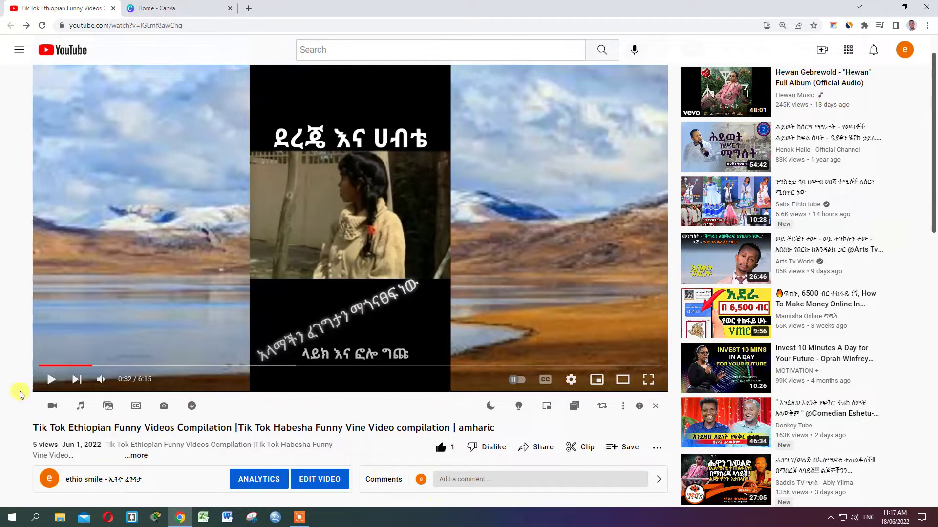
- Scroll below the video and open the ethio smile channel's home page
scroll(242, 339, "down", 1)
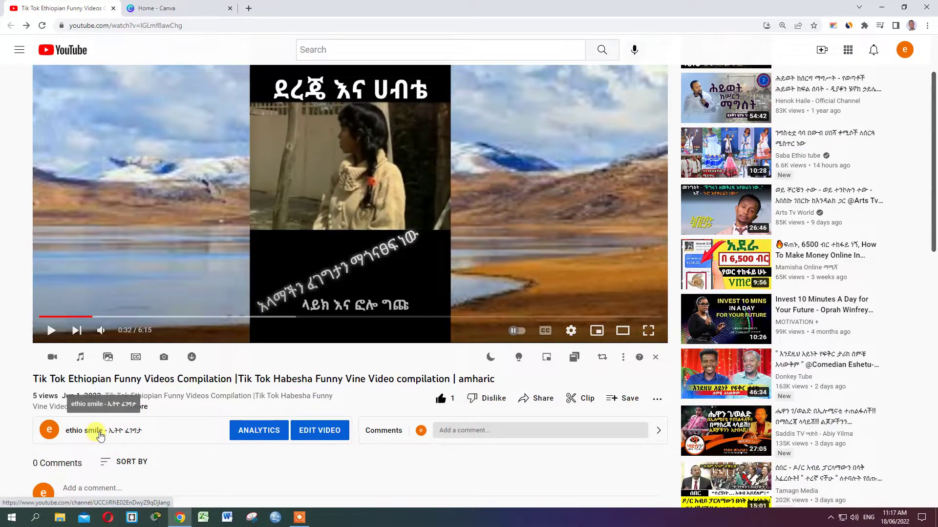
mouse_move(102, 432)
left_click(101, 432)
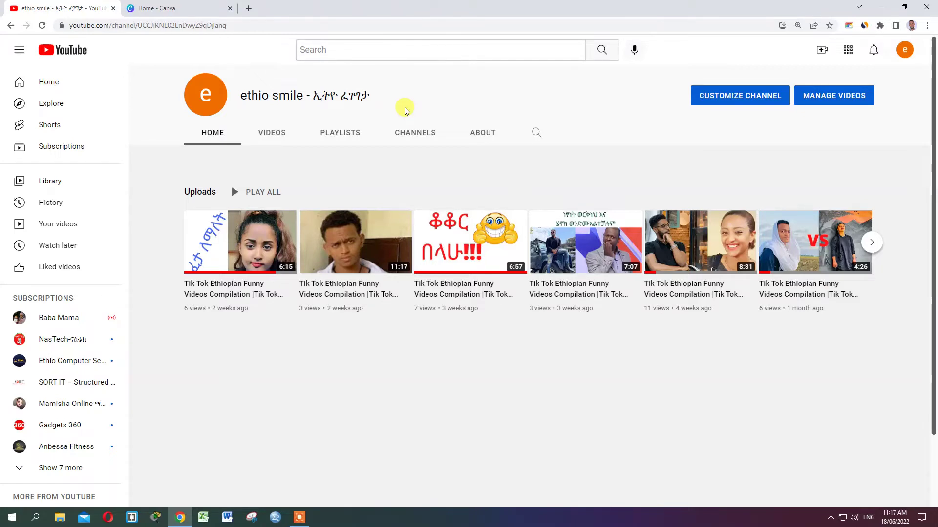
- Switch to Canva and search its templates for 'YOUTUBE BANNER'
left_click(185, 8)
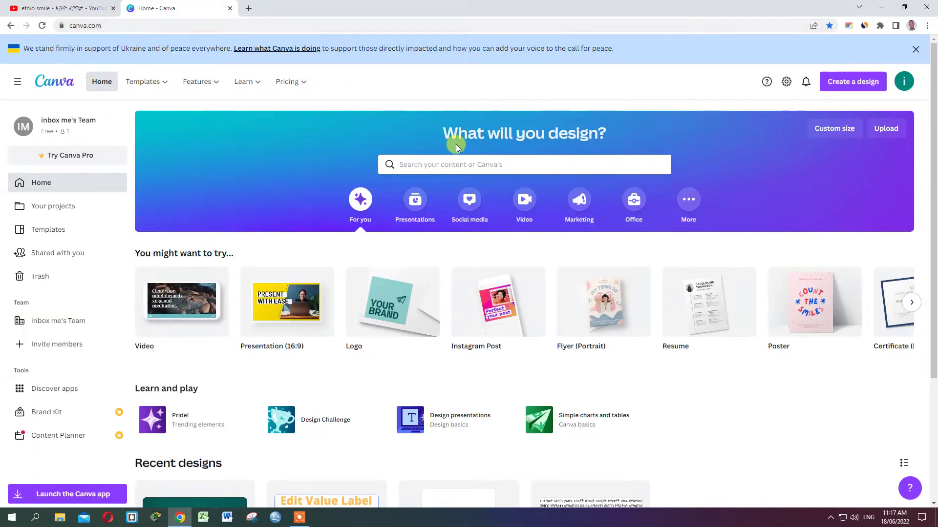
left_click(111, 27)
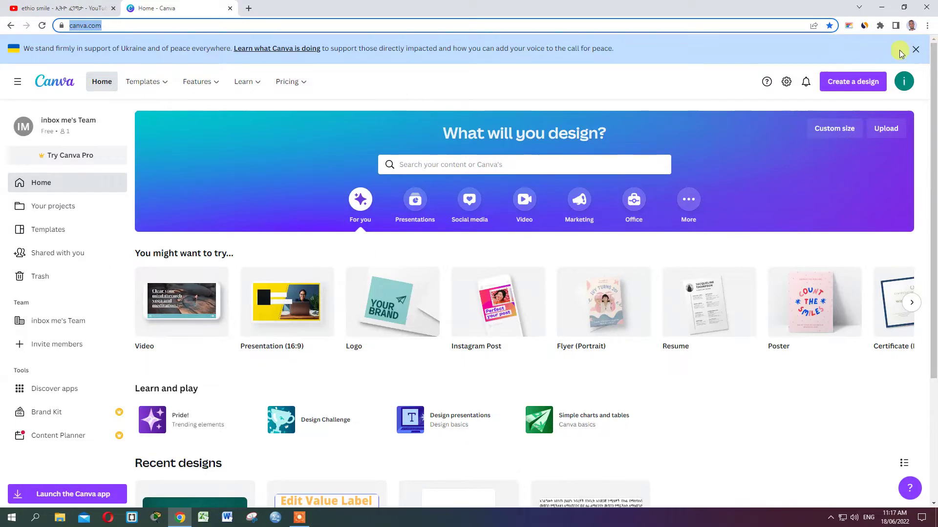
left_click(409, 163)
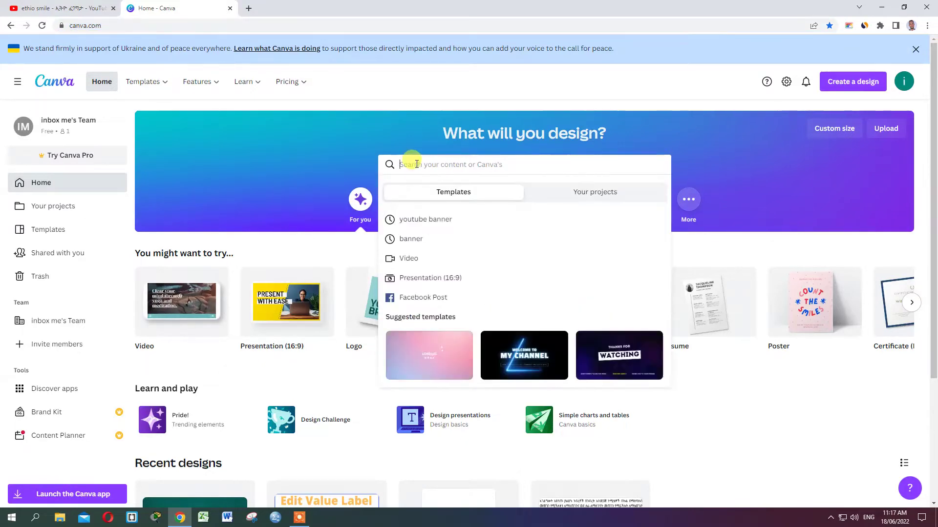
scroll(408, 162, "down", 1)
scroll(450, 117, "up", 1)
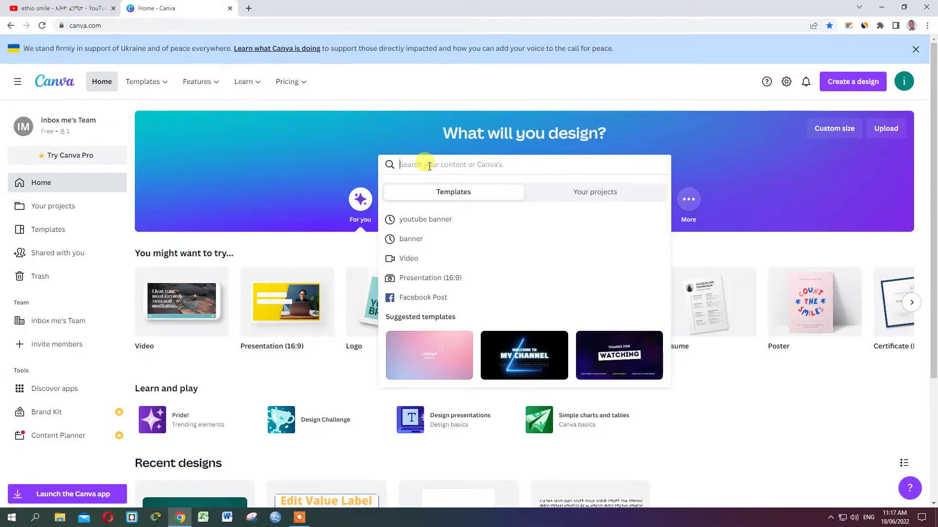
left_click(737, 162)
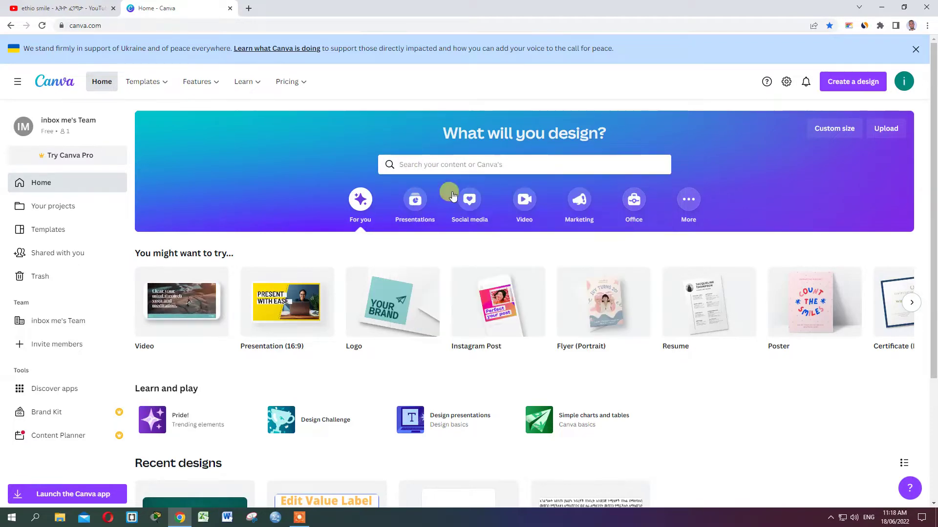
left_click(429, 166)
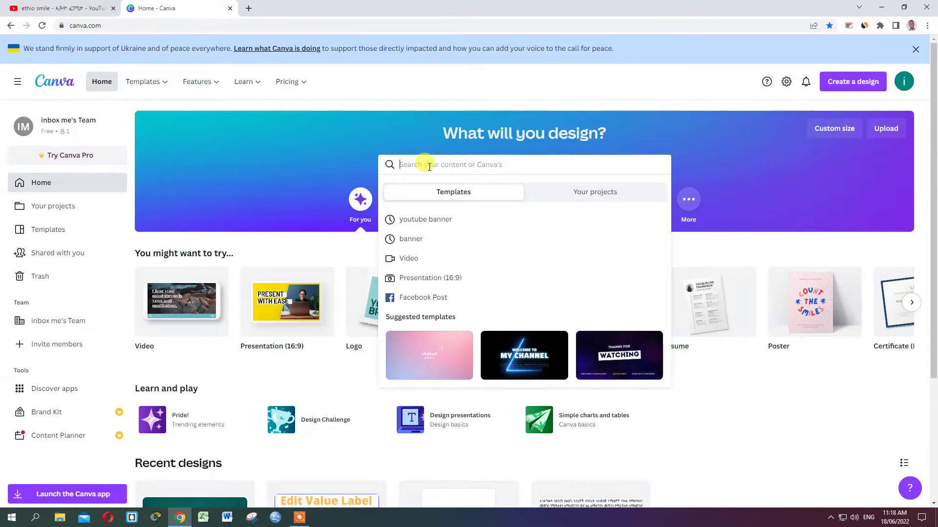
type("YOU")
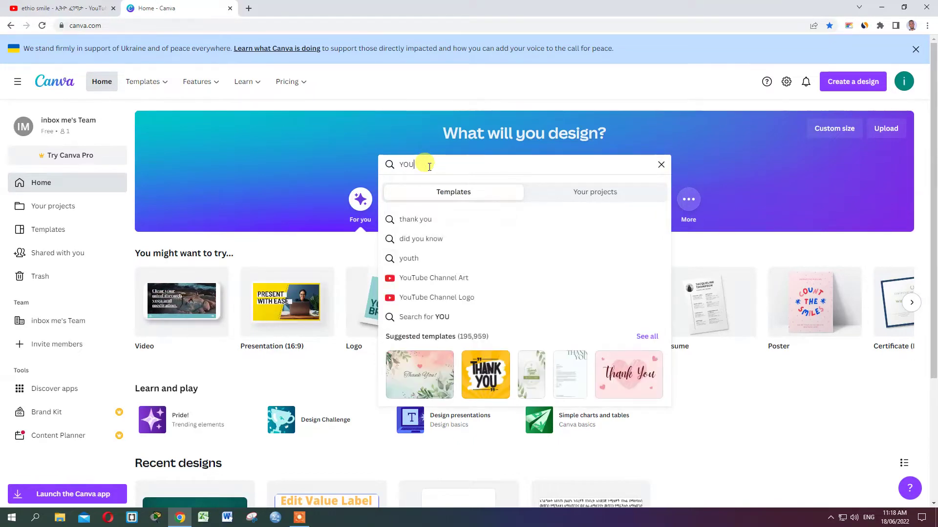
type("TU")
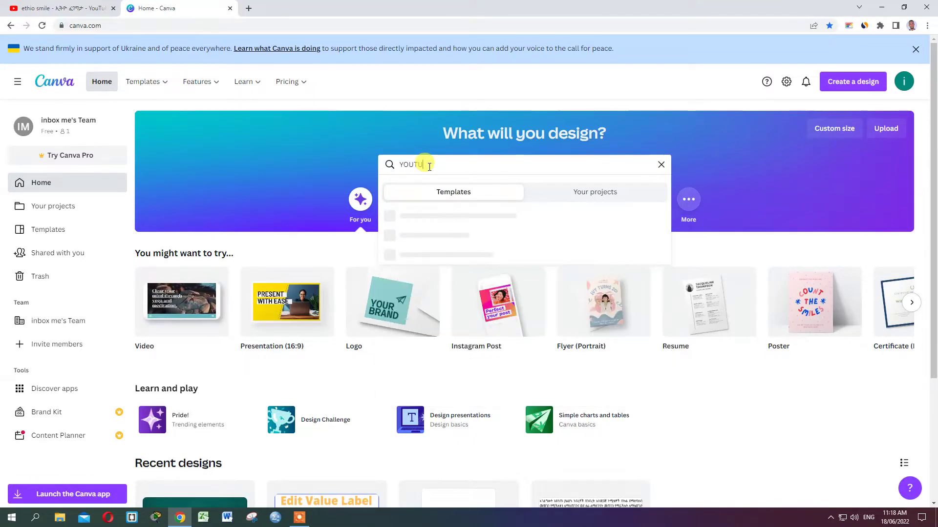
type("BE BANNER")
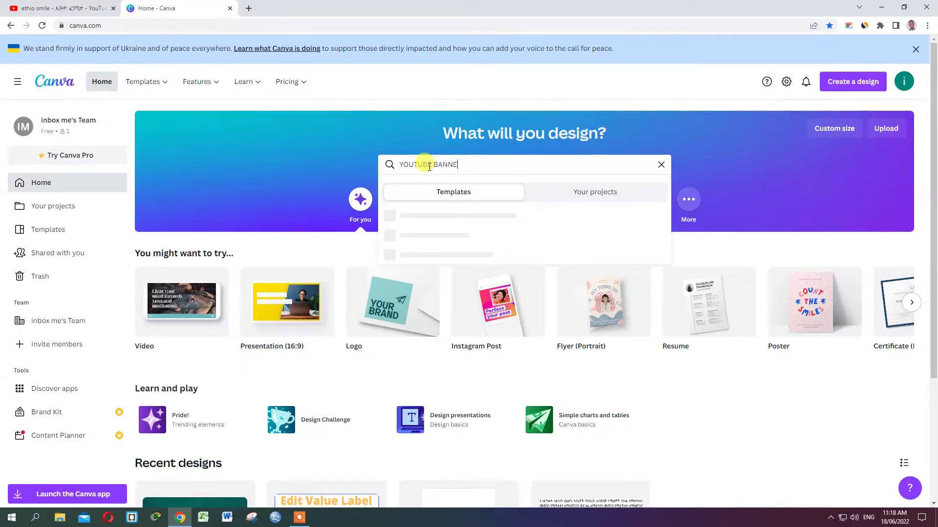
key("Return")
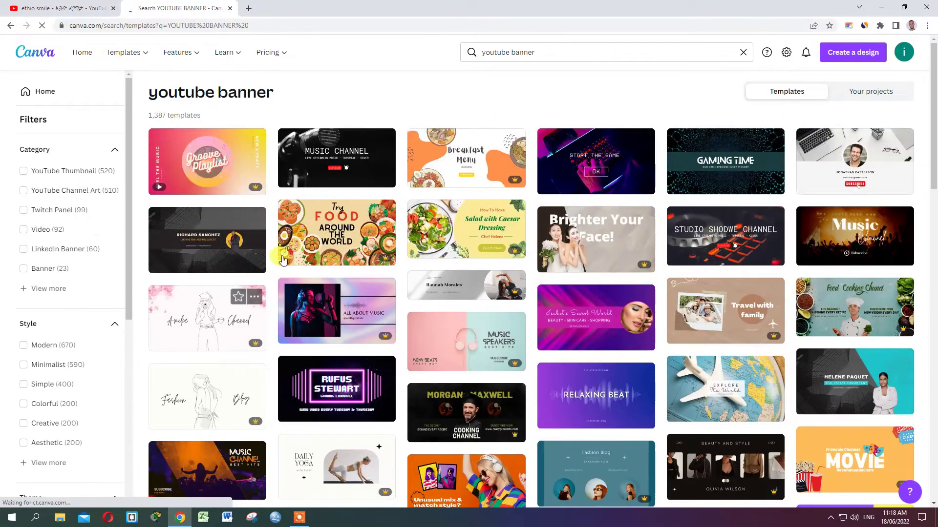
- Filter the youtube banner results to the Banner category (23 templates)
scroll(384, 245, "down", 3)
scroll(383, 264, "down", 4)
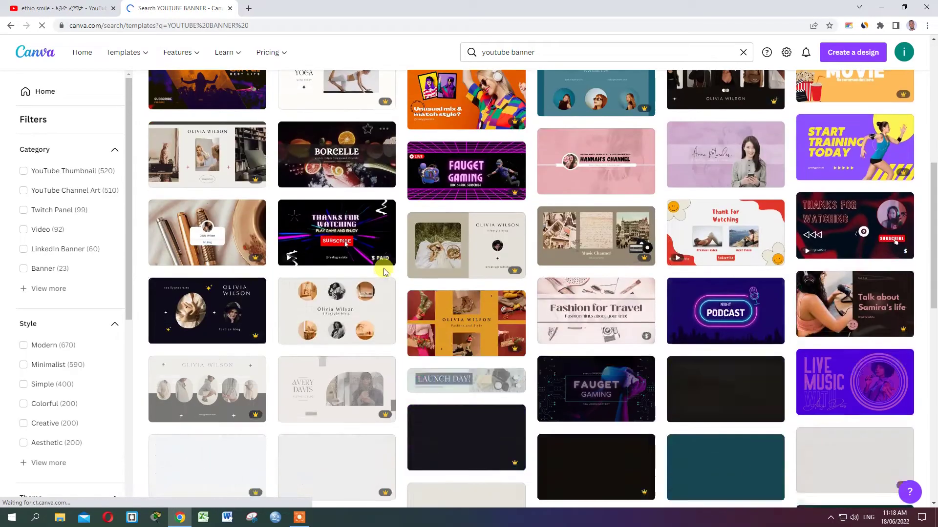
scroll(389, 286, "up", 7)
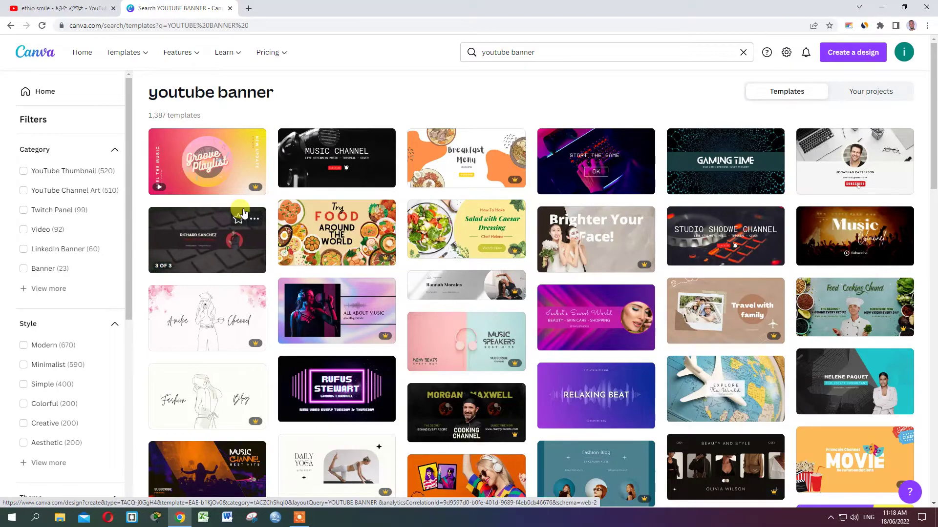
left_click(48, 269)
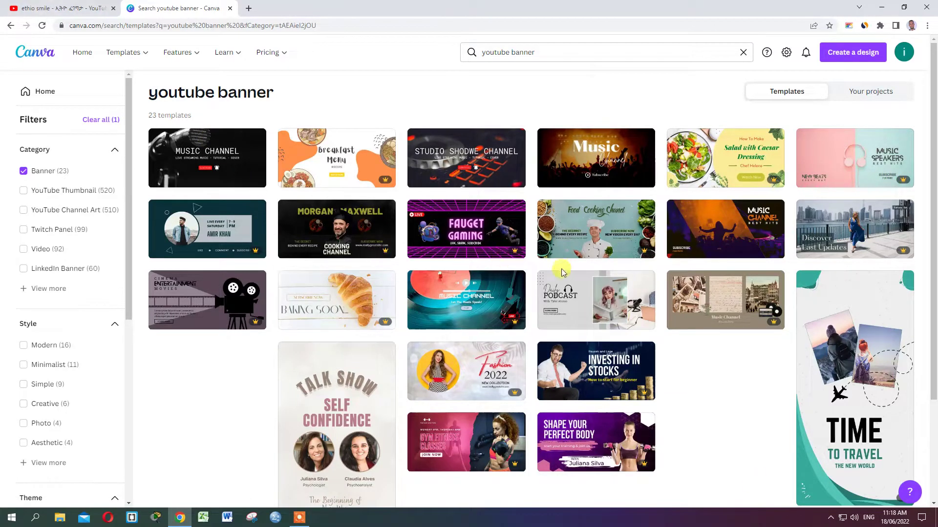
- Open the Black & White Simple Music Channel Youtube Banner template in the editor
scroll(552, 283, "down", 2)
scroll(548, 306, "up", 2)
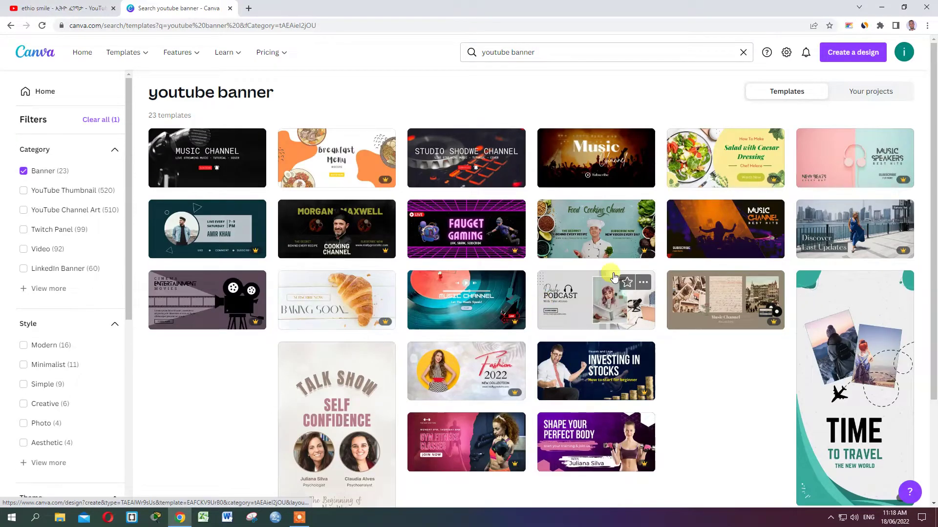
left_click(190, 166)
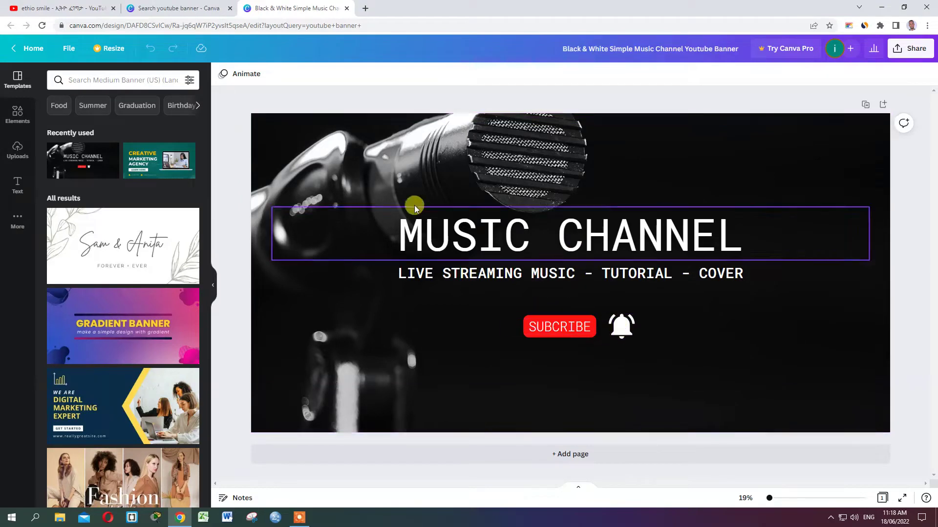
- Select the MUSIC CHANNEL heading text and retype it as ETHIO-SMILE
left_click(316, 171)
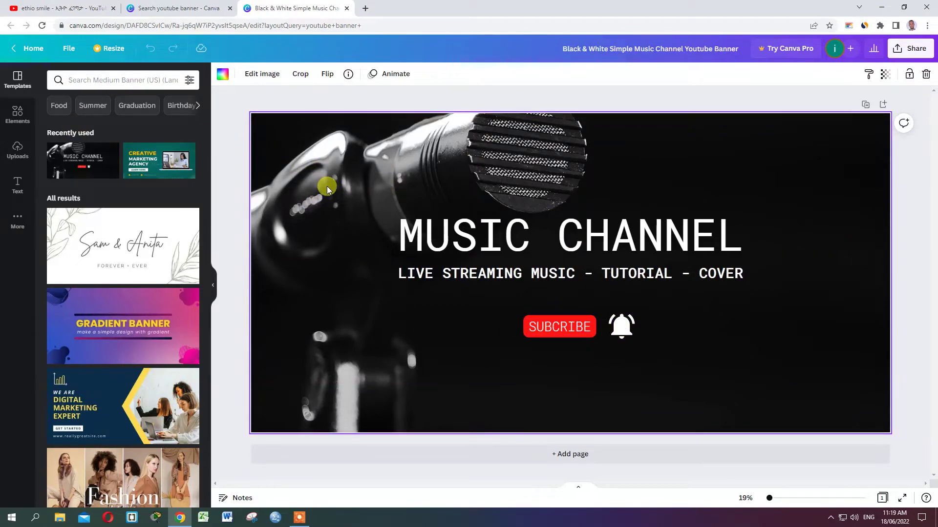
left_click(532, 244)
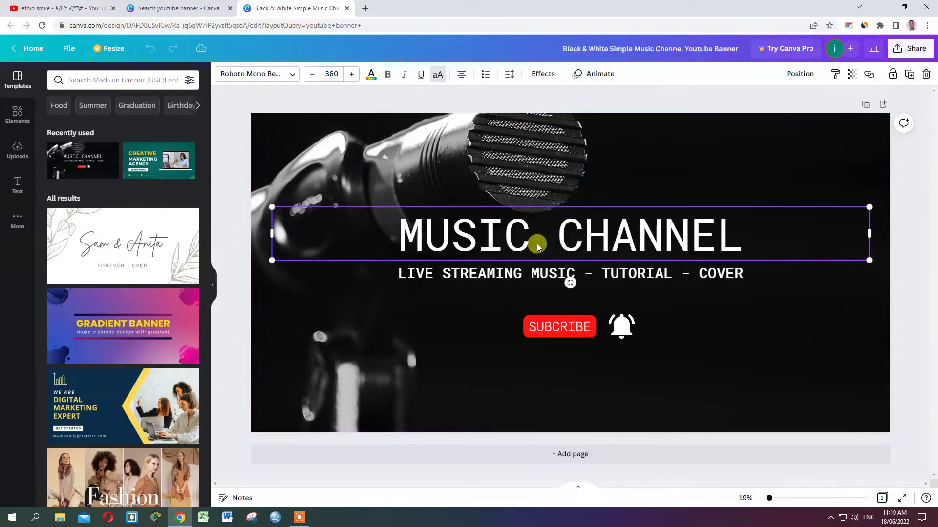
double_click(765, 237)
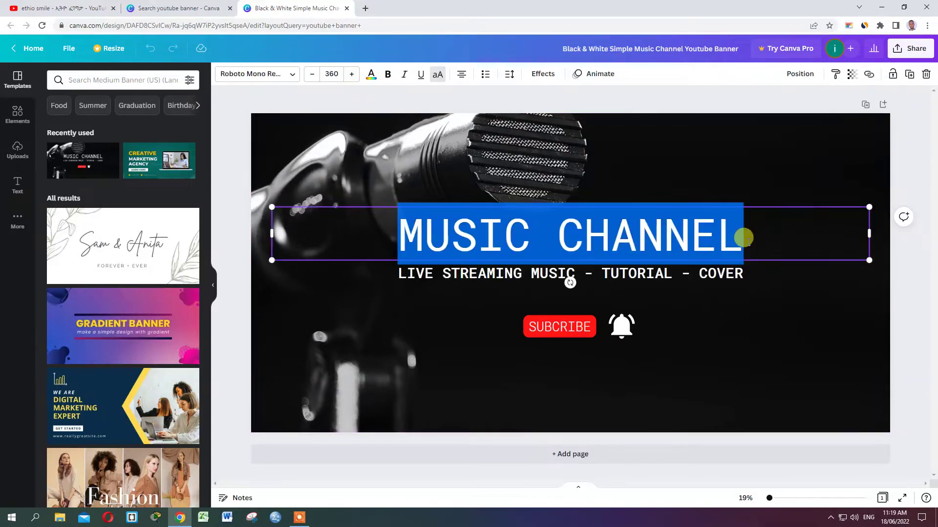
type("E")
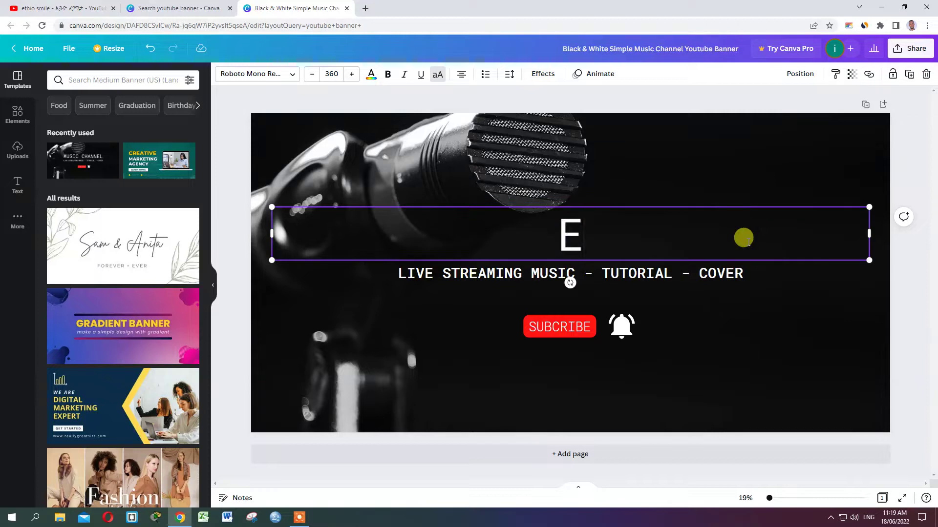
type("THIO")
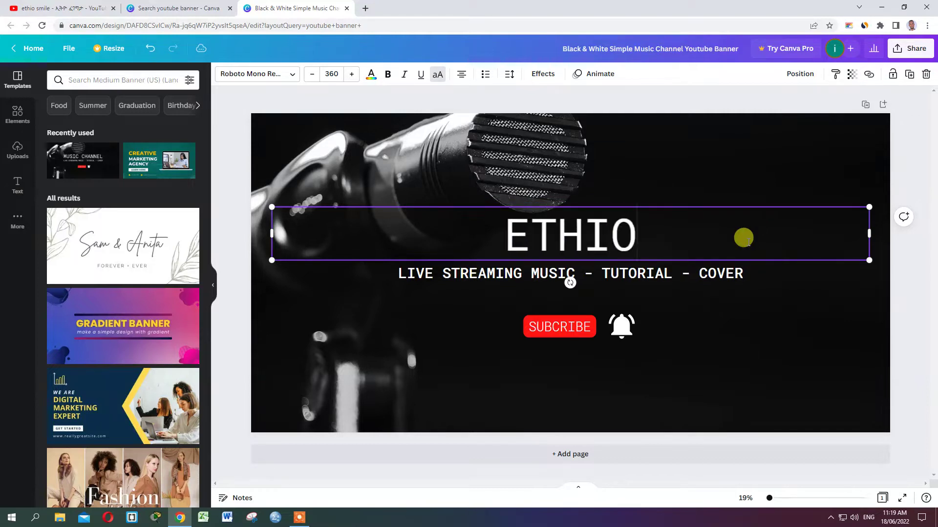
type("-S")
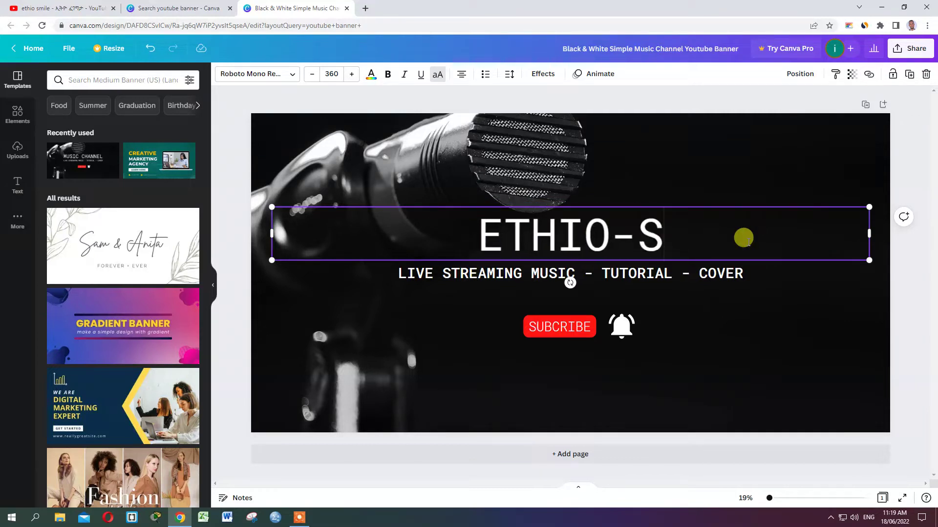
type("M")
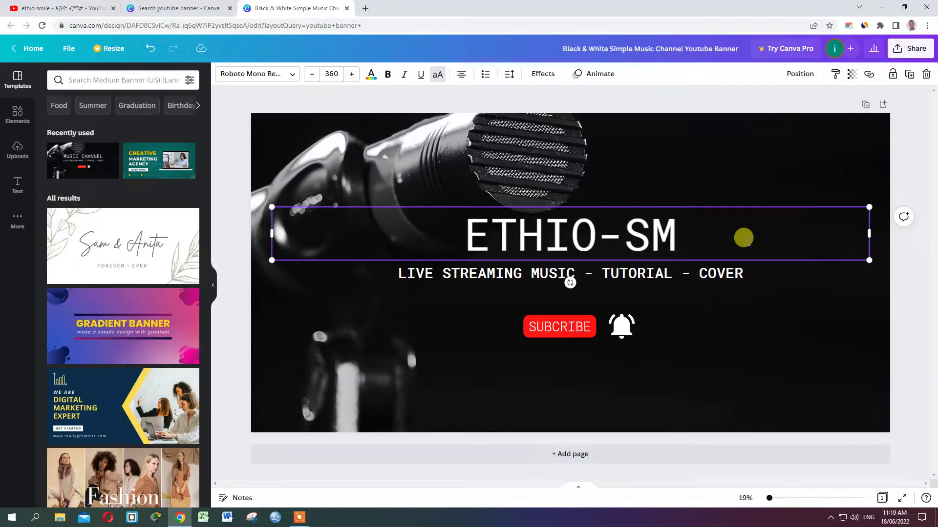
type("ILE")
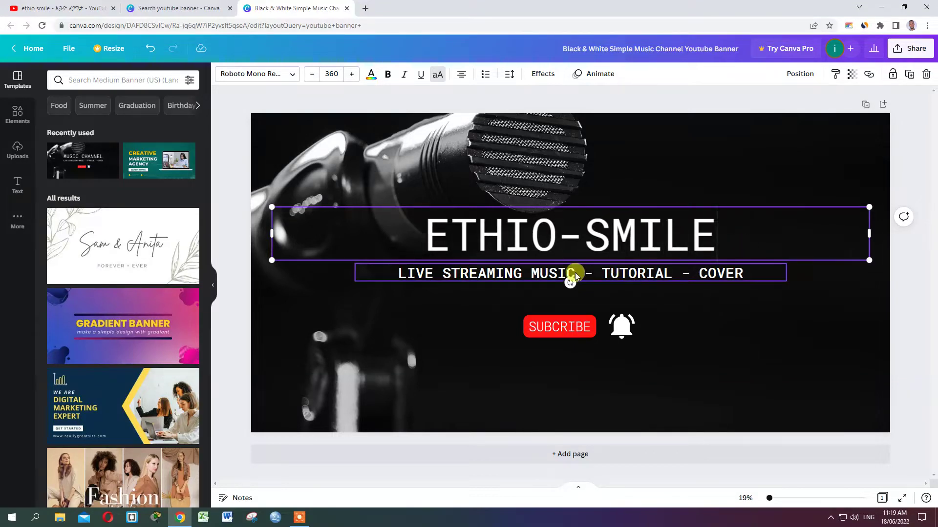
- Replace LIVE STREAMING MUSIC in the subtitle with TIKTOK COMPILATION AND REACTION, deleting leftover words
left_click(465, 278)
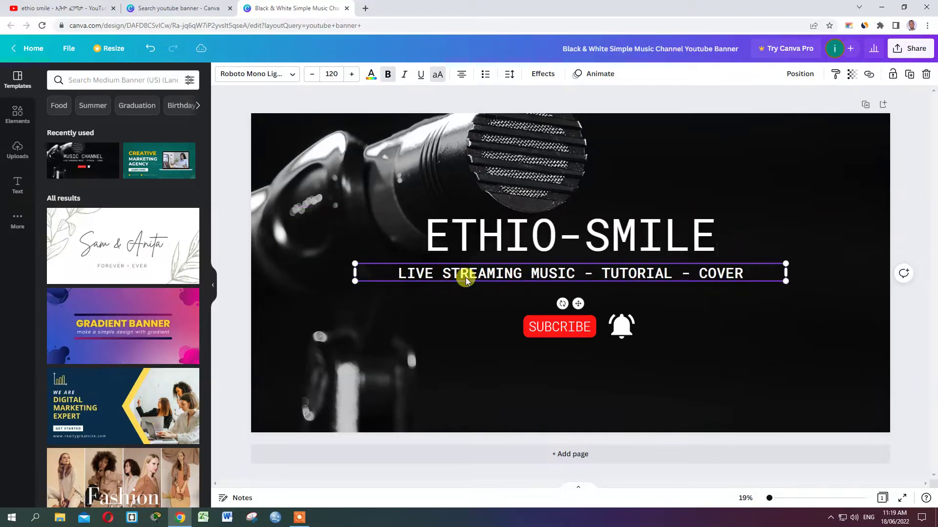
left_click(542, 272)
left_click_drag(577, 271, 396, 272)
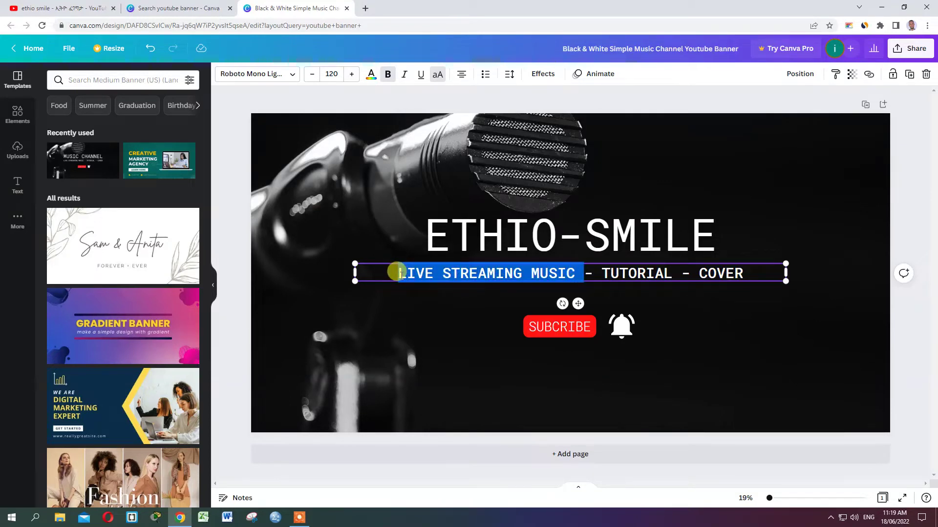
type("TI")
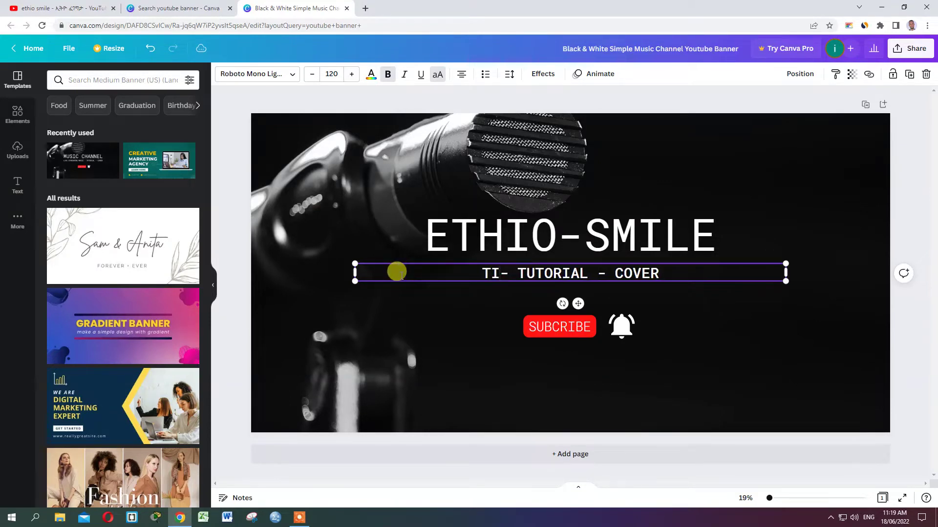
type("KTOK ")
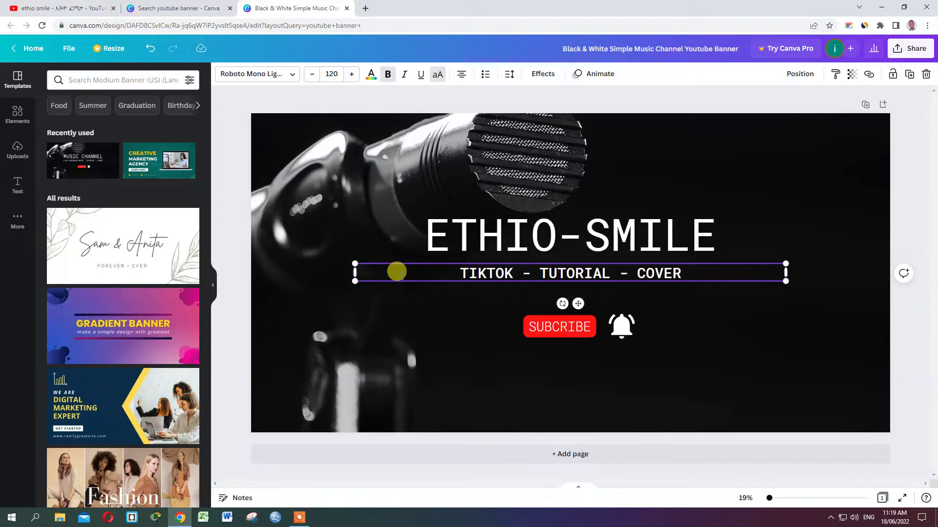
type("COMPI")
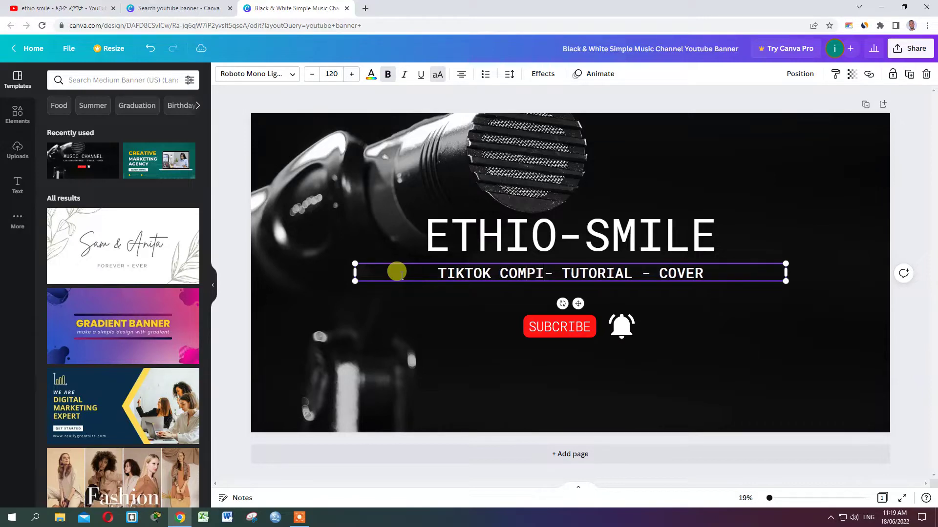
type("LATIO")
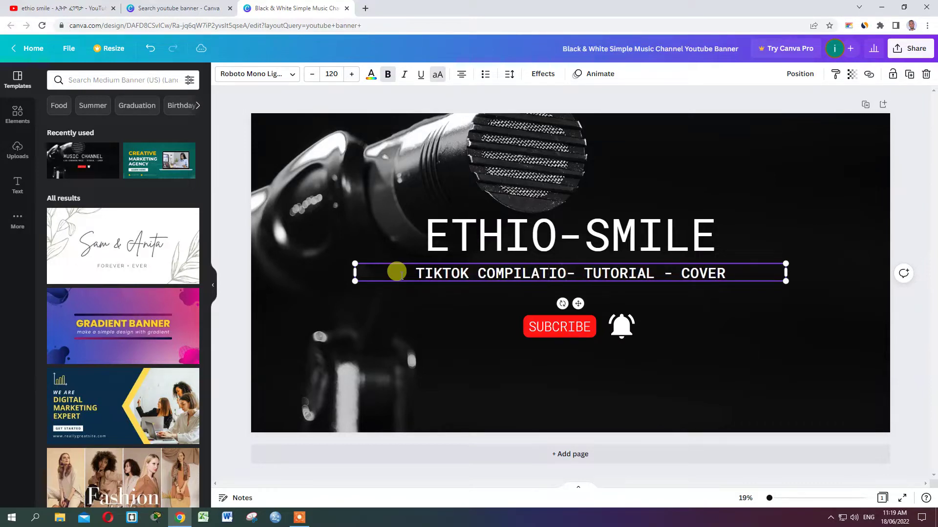
type("N")
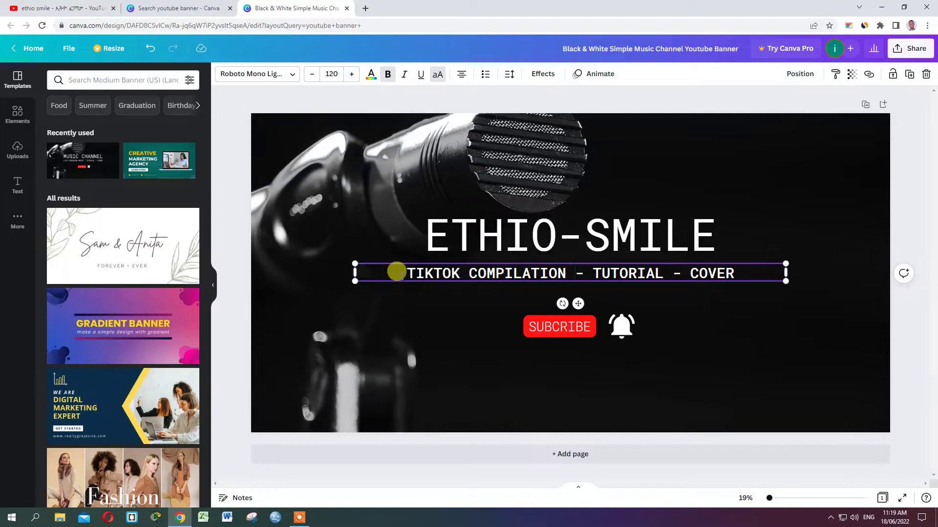
type(" AND ")
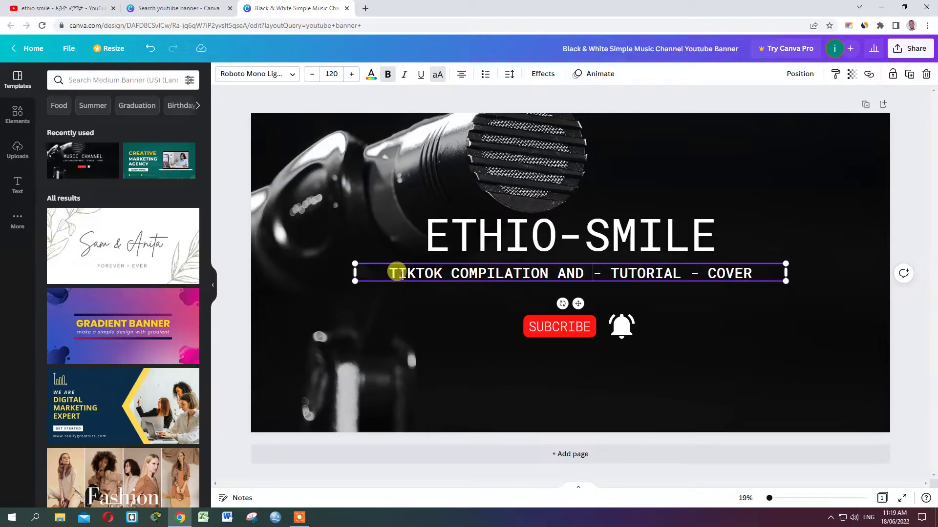
type("REA")
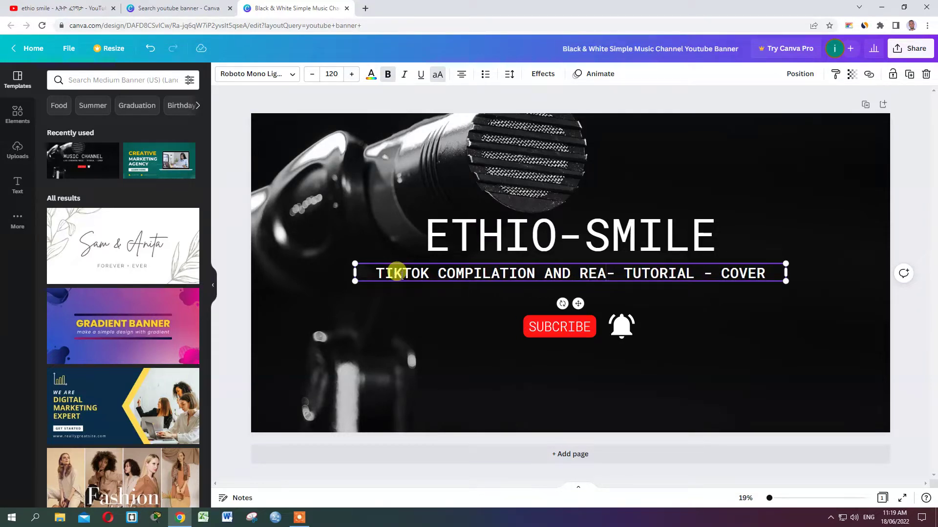
type("CTION")
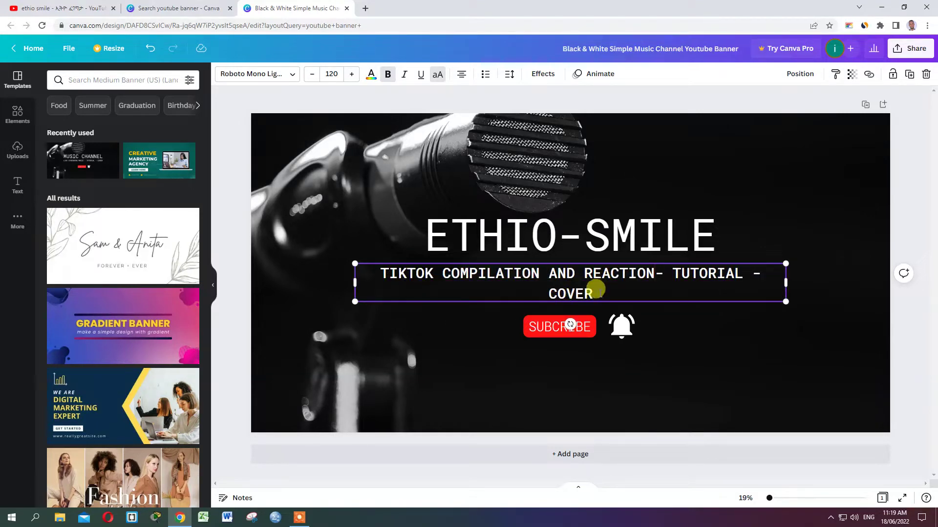
key("BackSpace")
key("BackSpace")
key("BackSpace")
key("BackSpace")
key("BackSpace")
key("BackSpace")
key("BackSpace")
key("BackSpace")
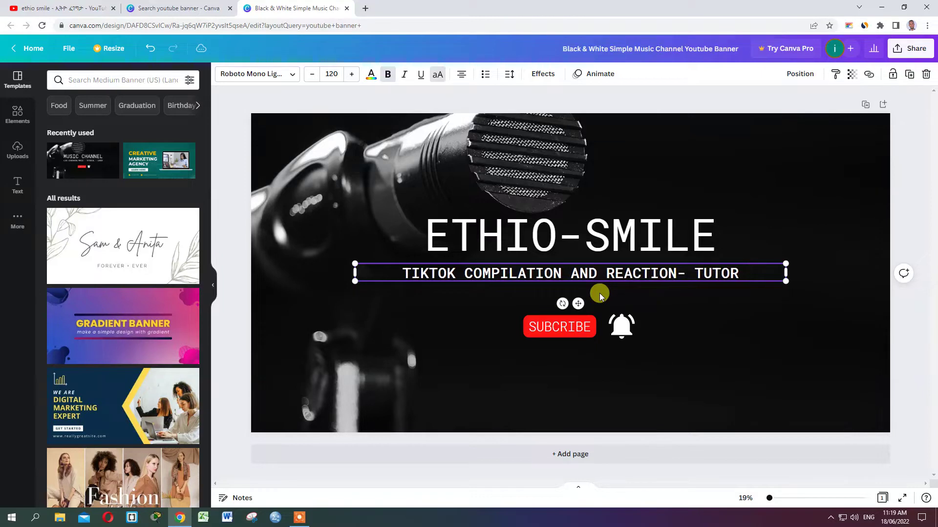
key("BackSpace")
key("BackSpace")
key("BackSpace")
key("BackSpace")
key("BackSpace")
key("BackSpace")
key("BackSpace")
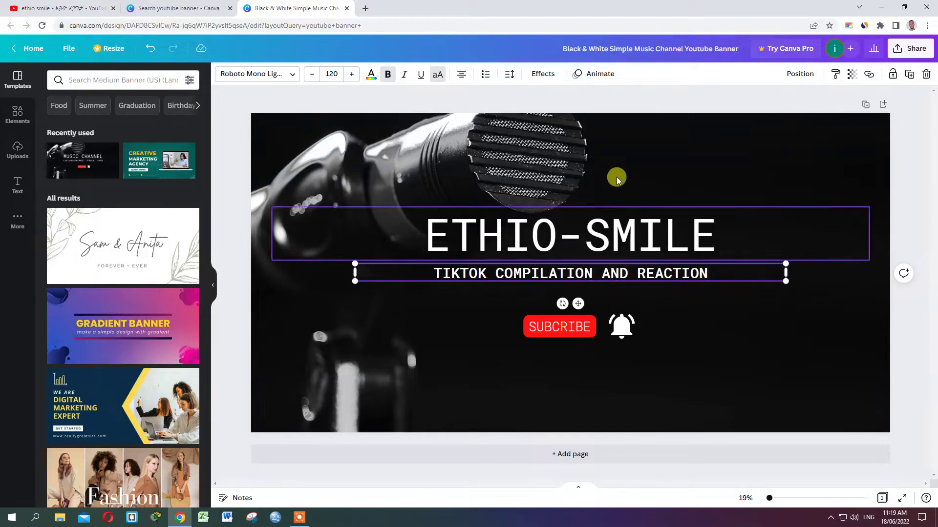
- Swap the microphone photo background for a solid light blue colour after trying turquoise and teal
left_click(649, 145)
left_click(222, 75)
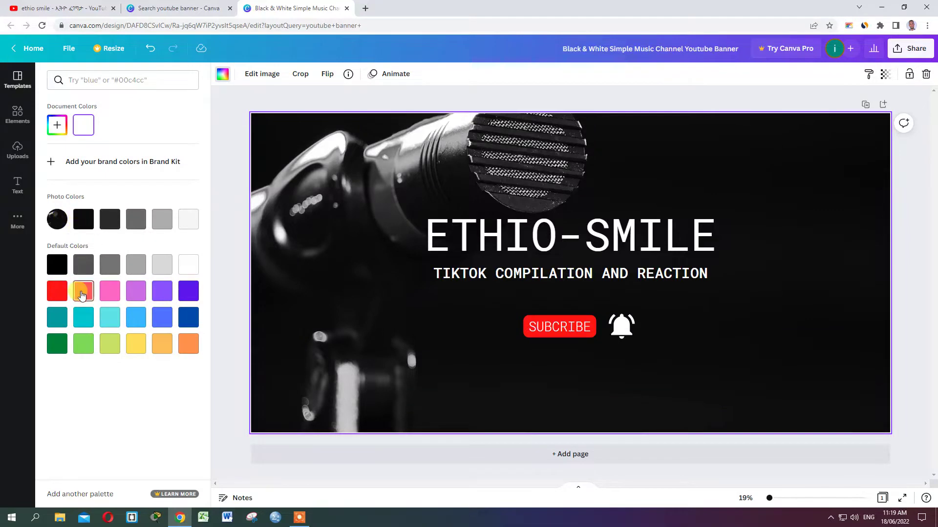
left_click(106, 315)
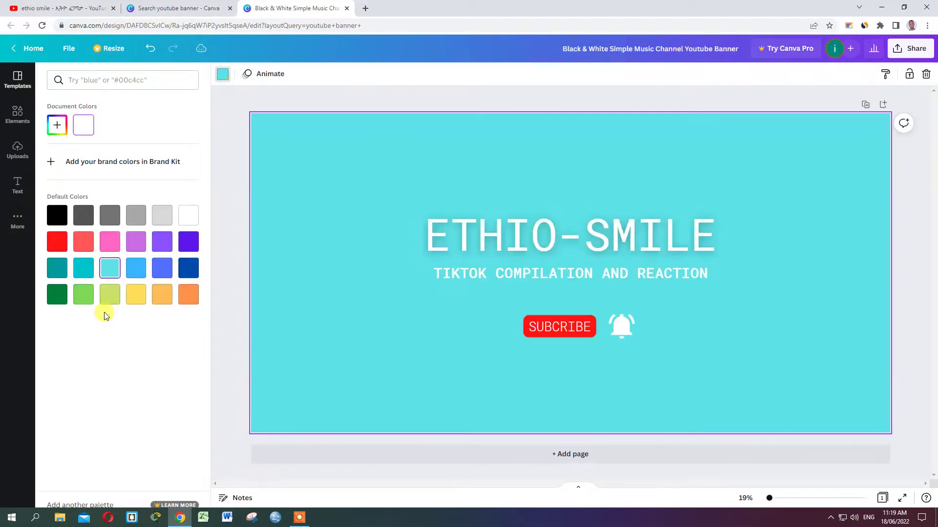
left_click(58, 274)
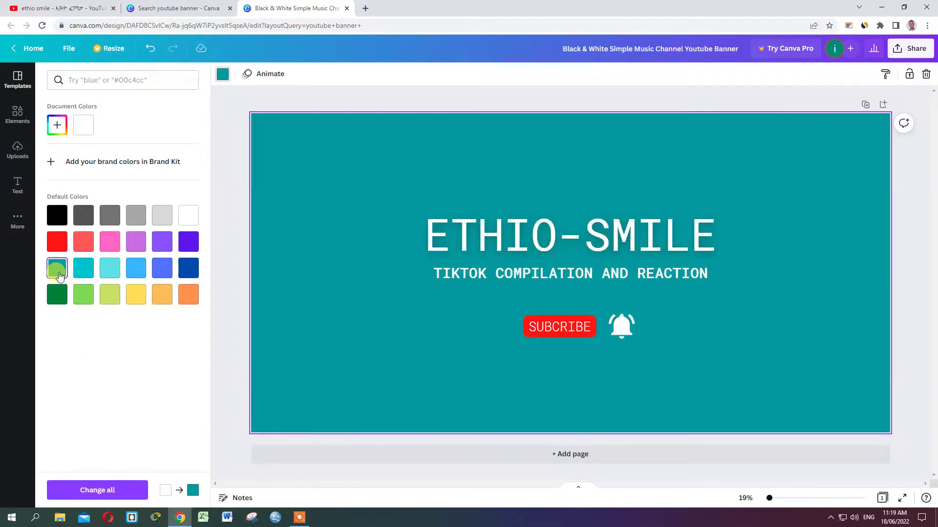
left_click(133, 274)
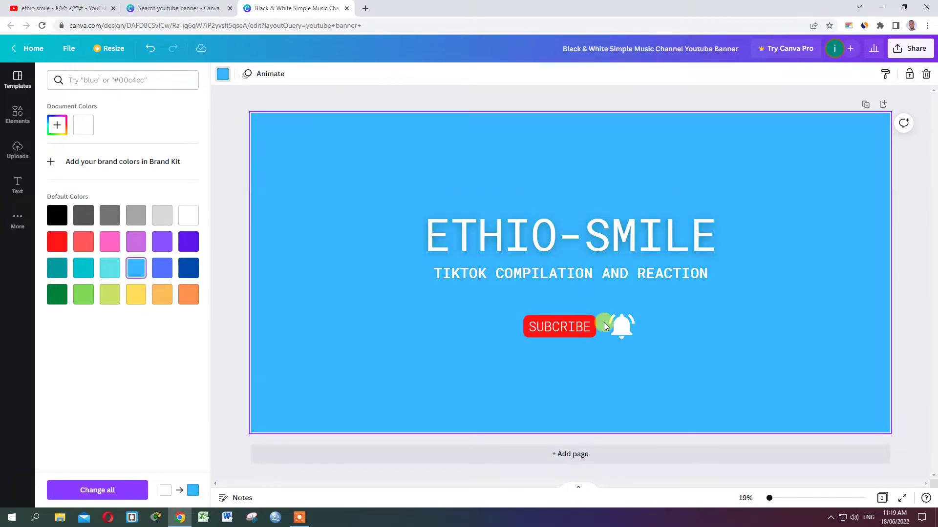
left_click(515, 268)
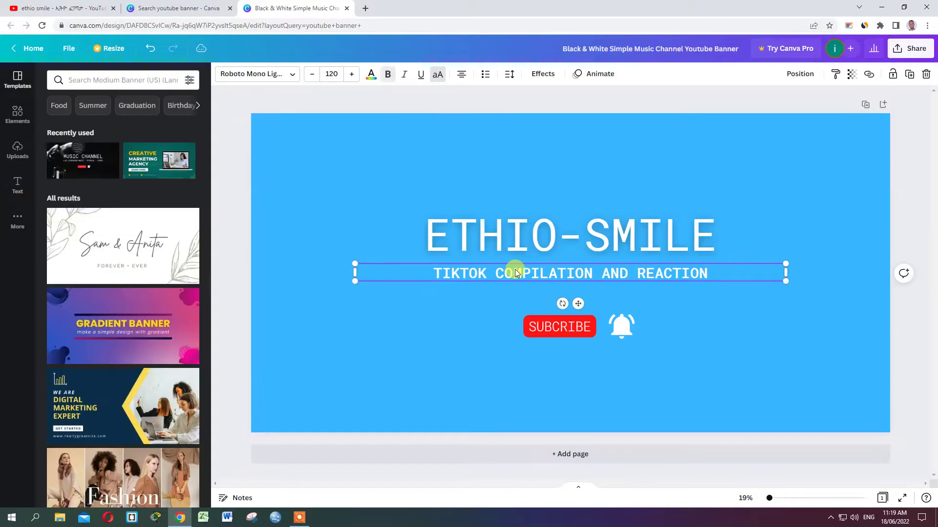
- Step the TIKTOK subtitle's font size down from 120 toward 78.7
left_click(311, 74)
left_click(312, 74)
left_click(312, 73)
left_click(312, 74)
left_click(311, 74)
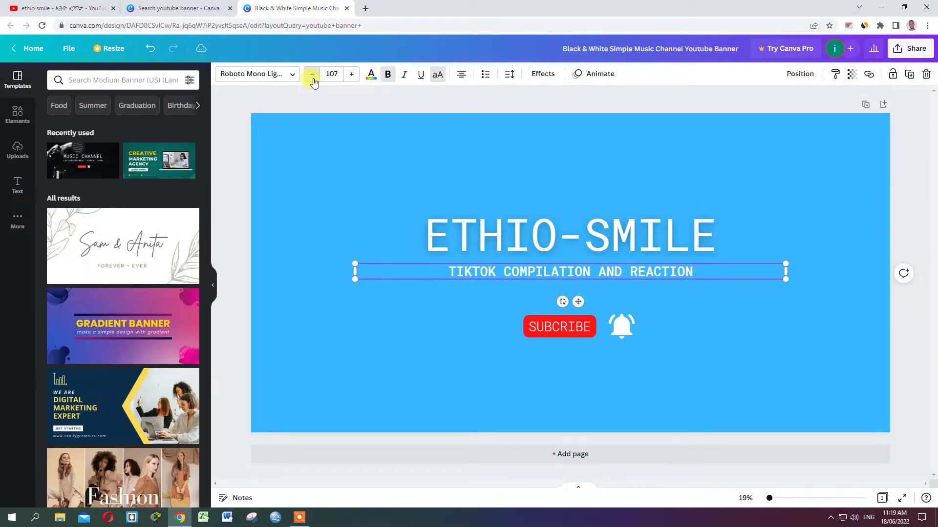
left_click(312, 73)
left_click(311, 73)
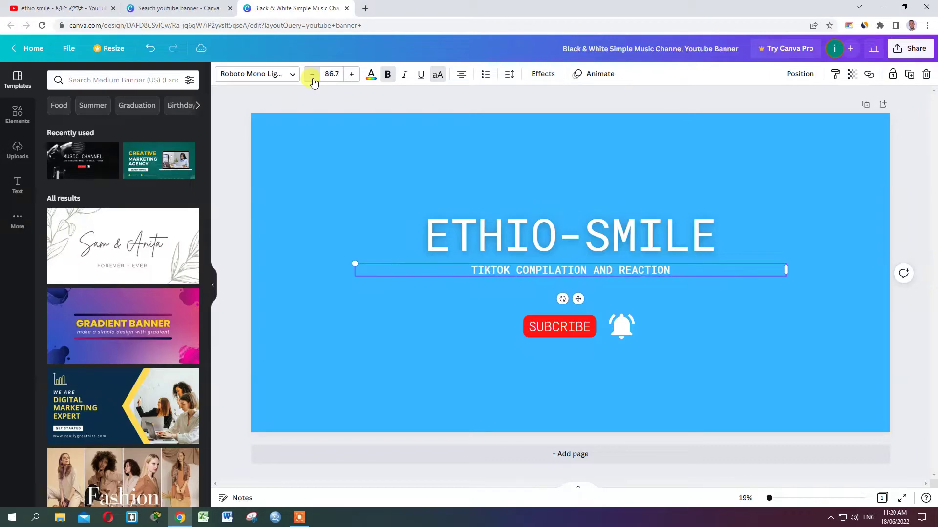
left_click(312, 74)
left_click(311, 74)
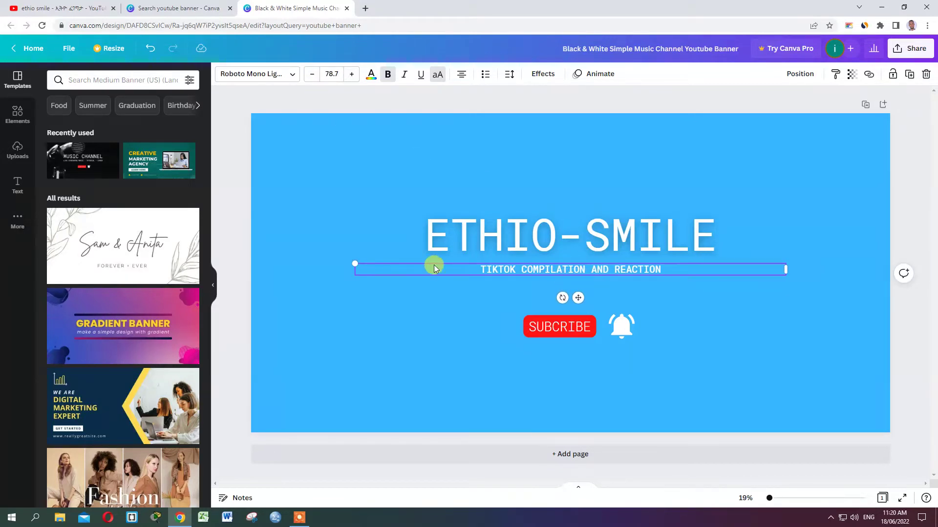
- Narrow the subtitle box and move it under the right half of ETHIO-SMILE
left_click_drag(351, 272, 567, 266)
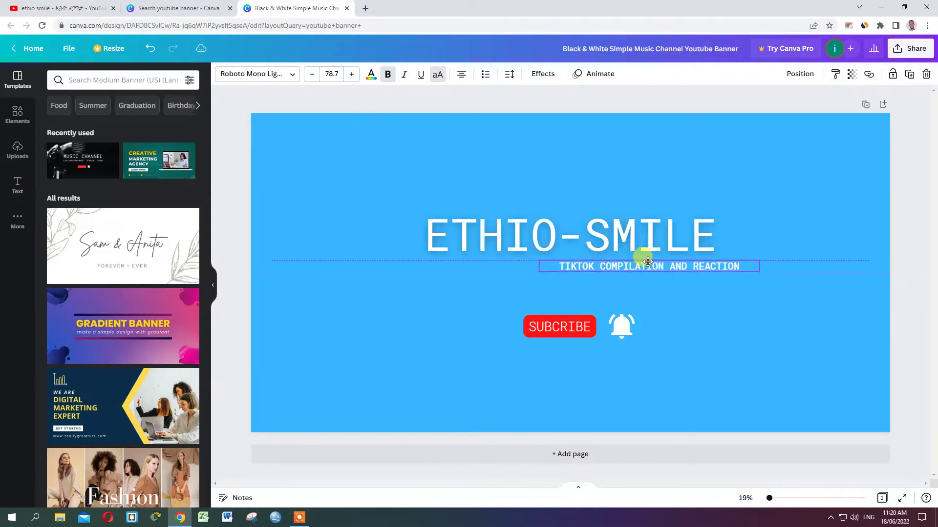
left_click_drag(678, 269, 630, 260)
left_click(769, 235)
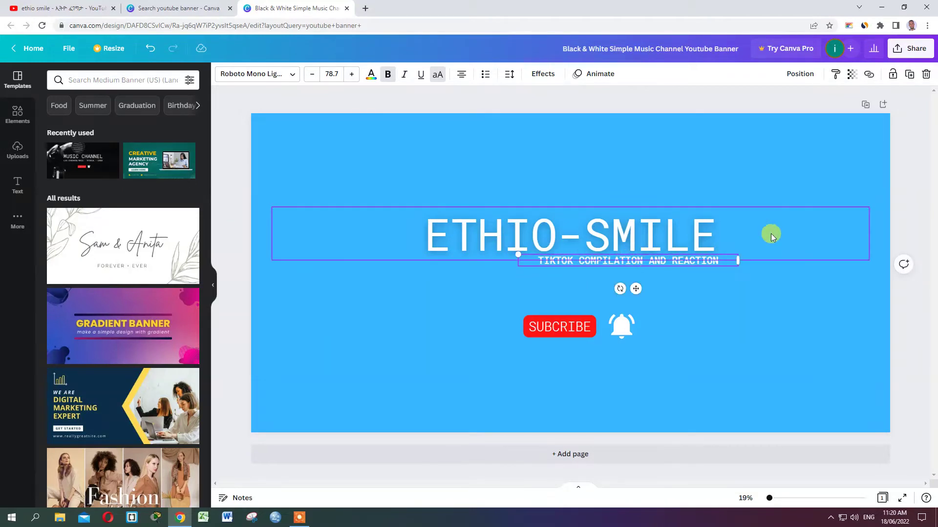
left_click(921, 148)
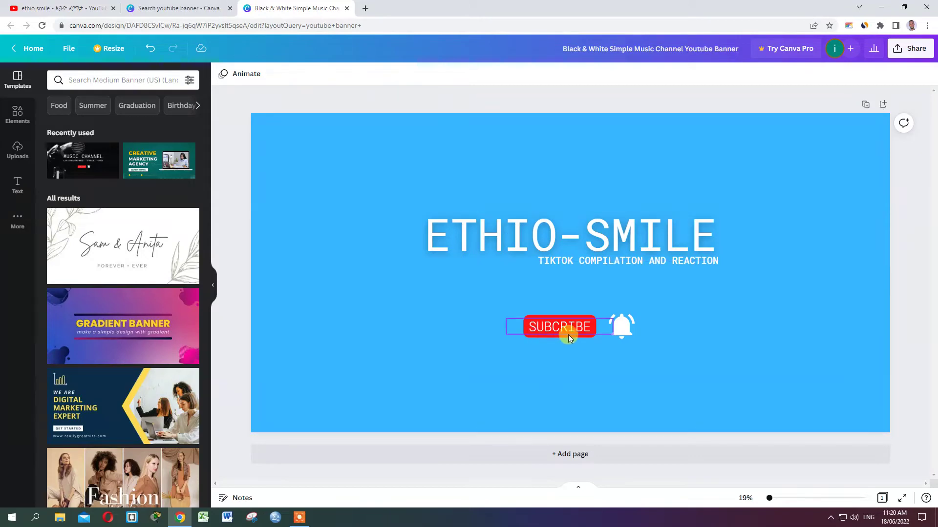
- Shrink the SUBCRIBE button below the subtitle and place the bell icon beside it
left_click_drag(562, 329, 655, 286)
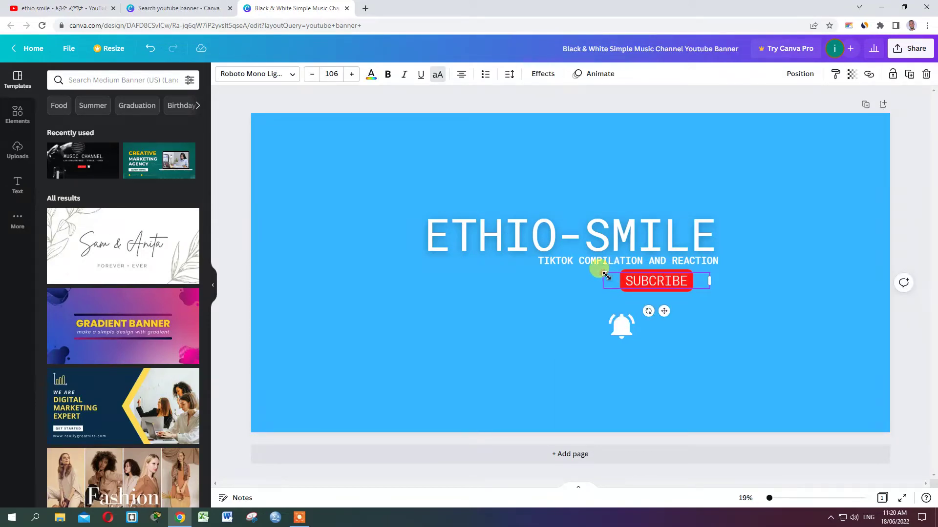
left_click_drag(606, 276, 635, 286)
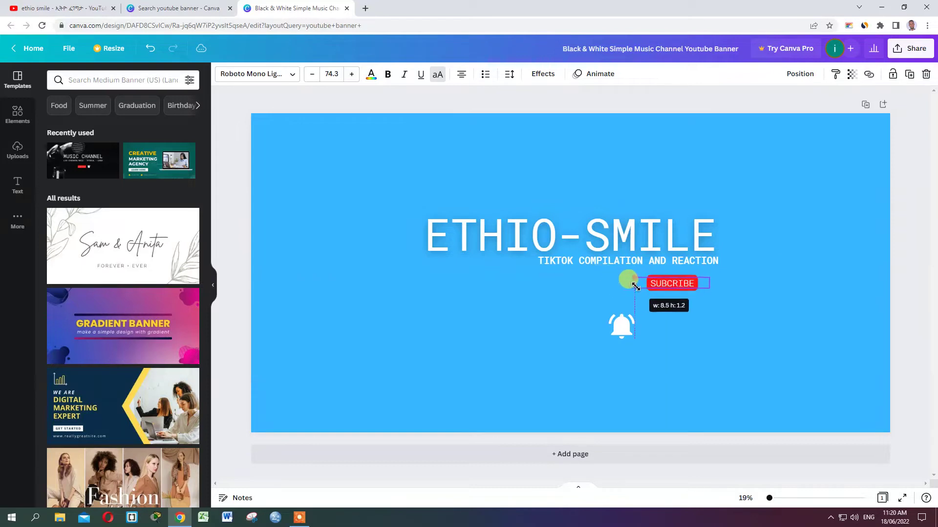
left_click(674, 283)
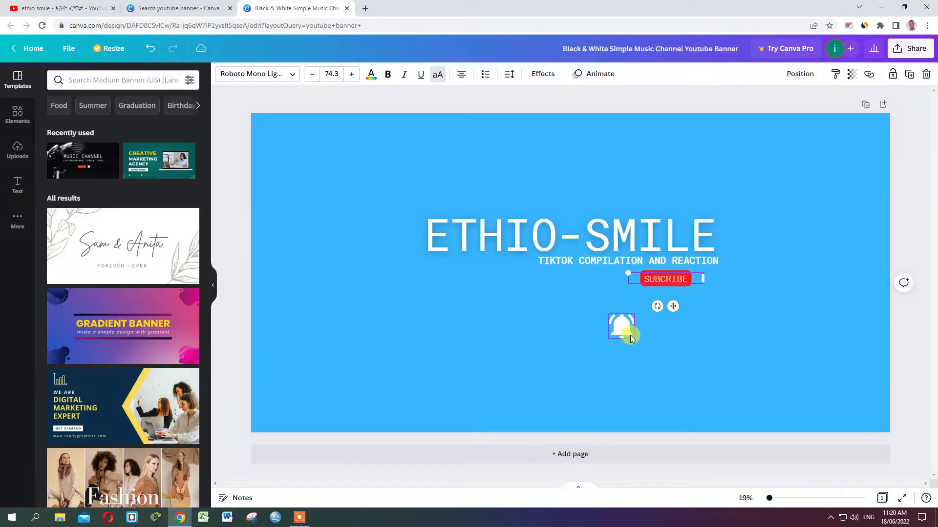
mouse_move(627, 332)
left_mouse_down()
mouse_move(714, 279)
mouse_move(708, 287)
mouse_move(702, 278)
left_mouse_up()
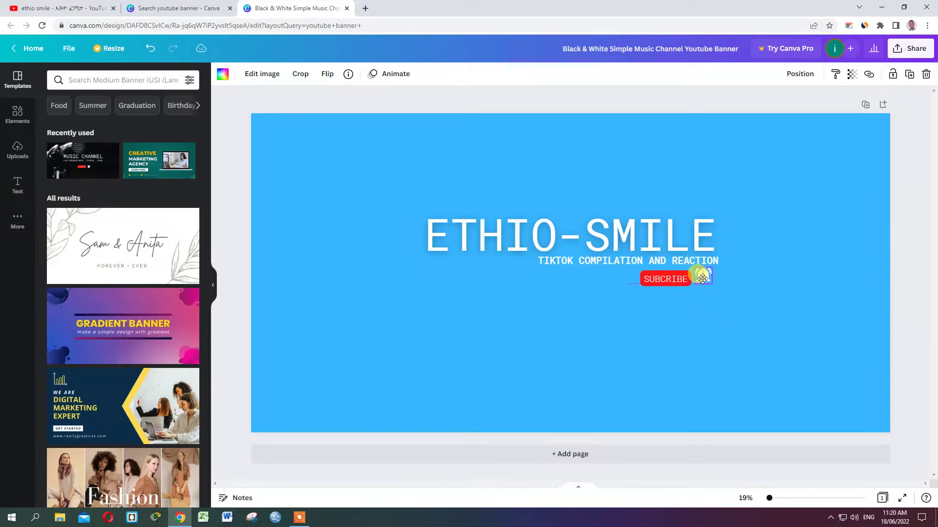
left_click(360, 325)
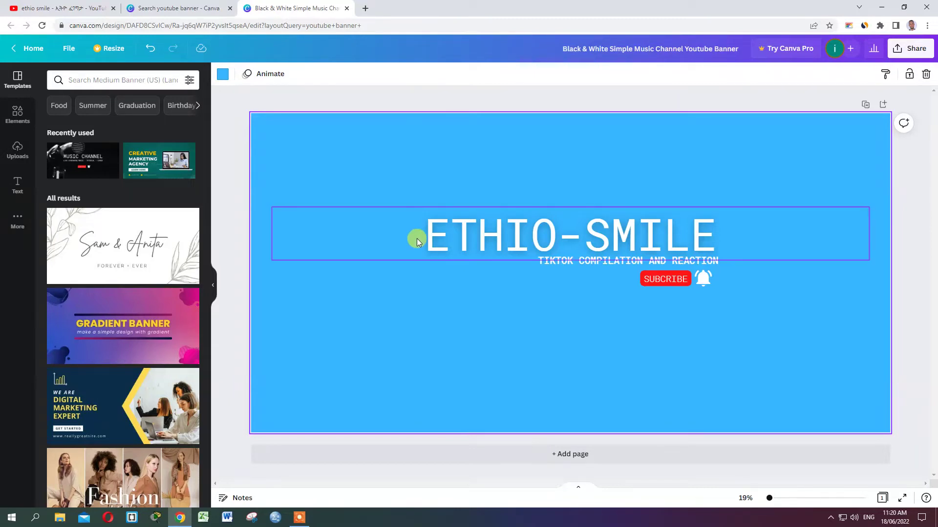
- Load the Google homepage in a new browser tab
left_click(71, 82)
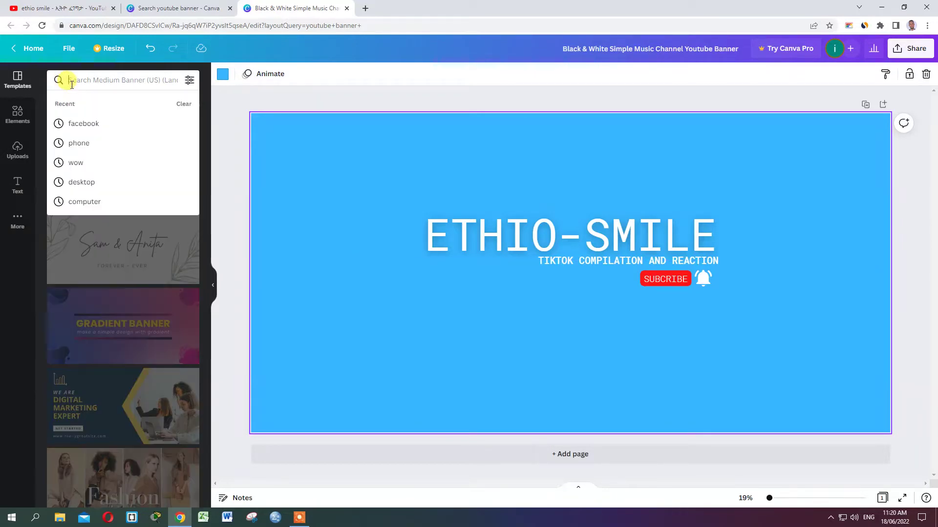
left_click(365, 9)
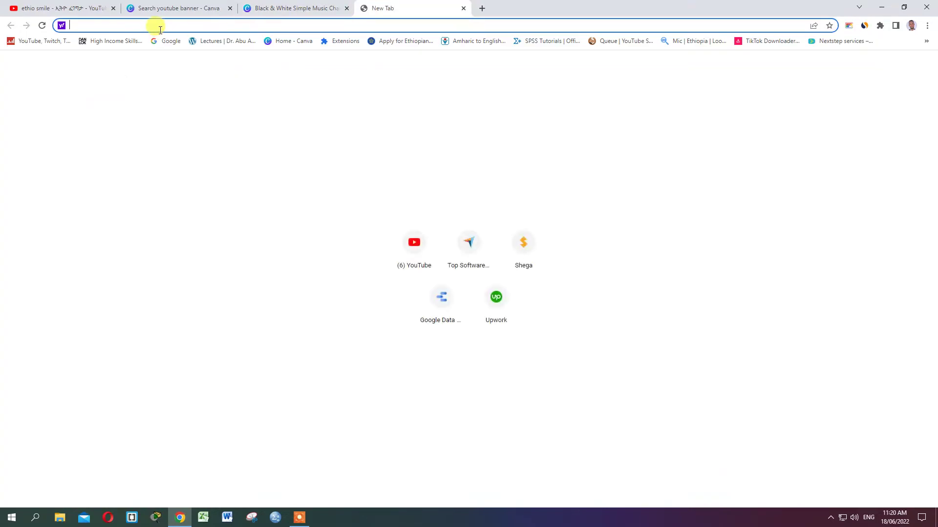
type("goo")
key("Return")
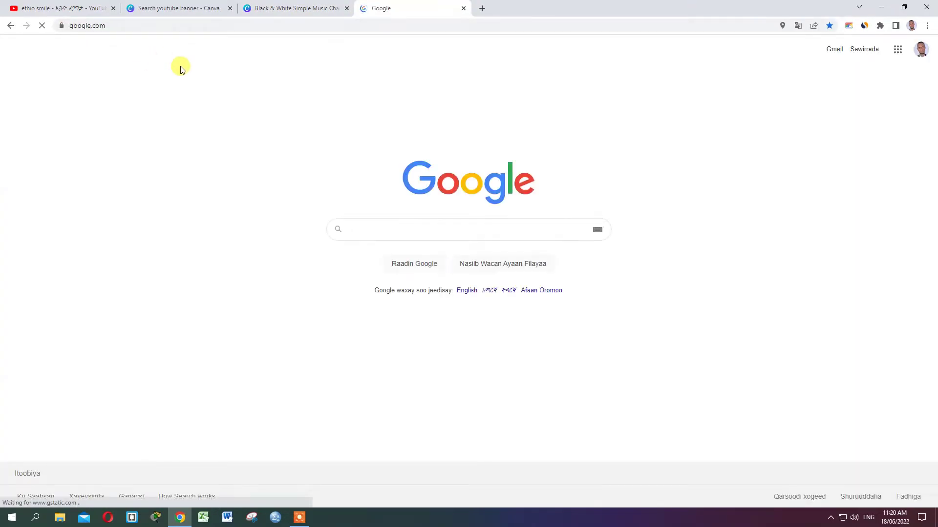
- Search Google for CAMERA IMAGE and show the Images results
type("CAM")
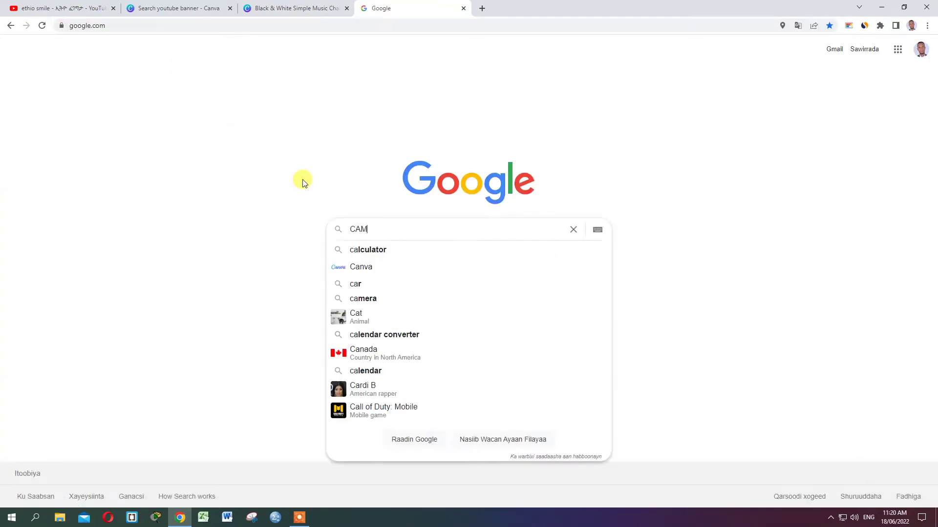
type("ERA\\")
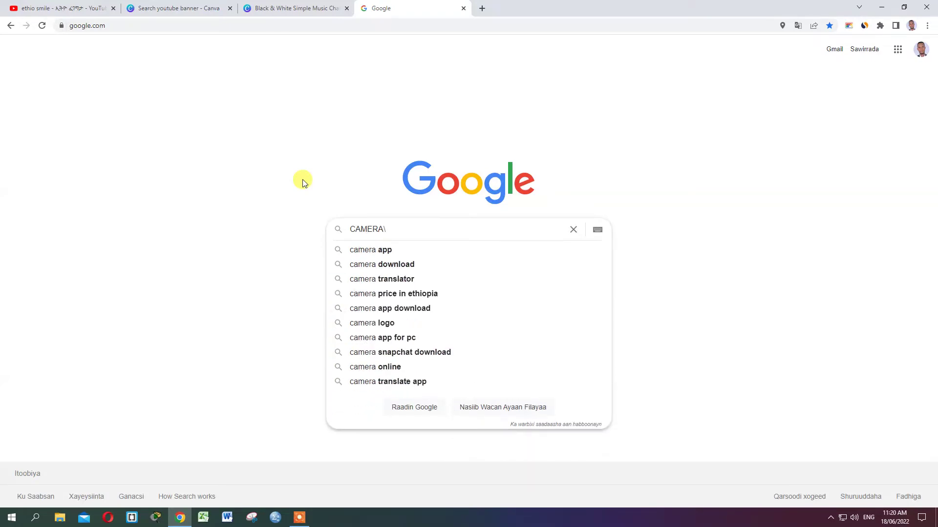
key("BackSpace")
key("Return")
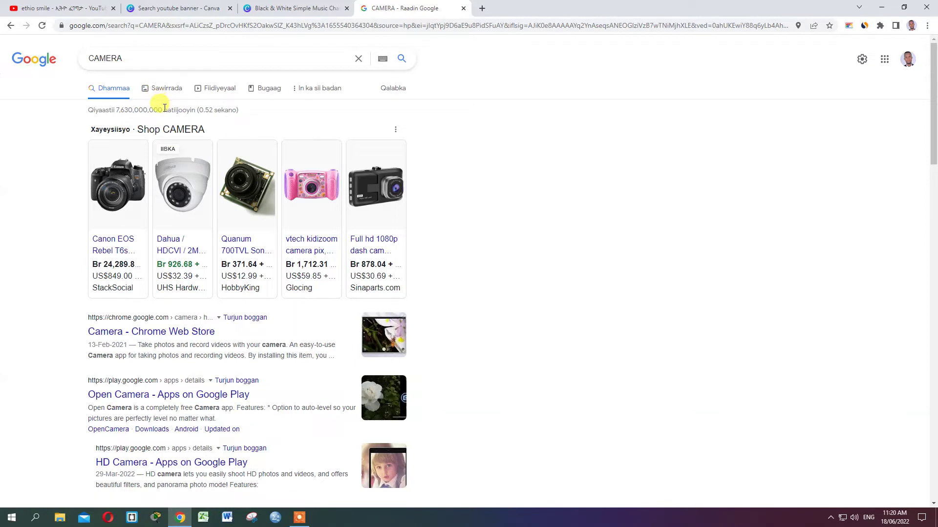
left_click(132, 61)
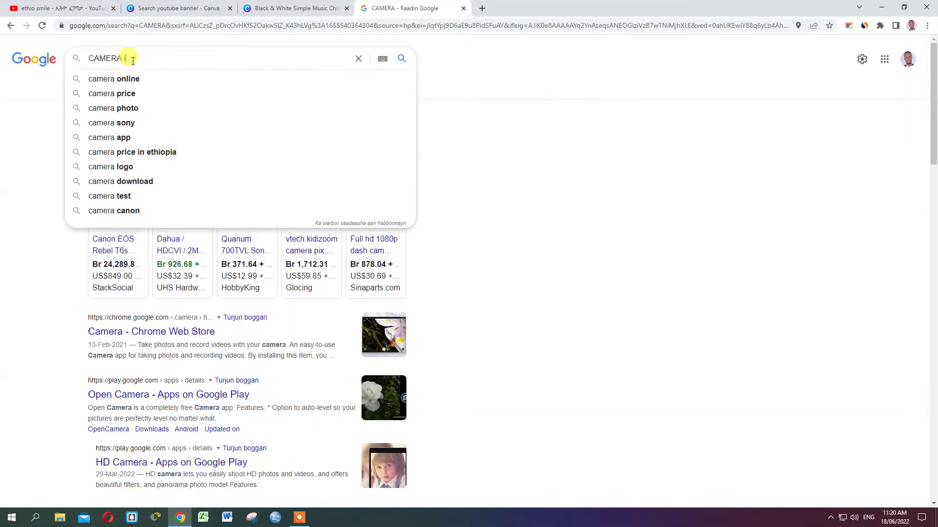
type("IMAGE")
key("Return")
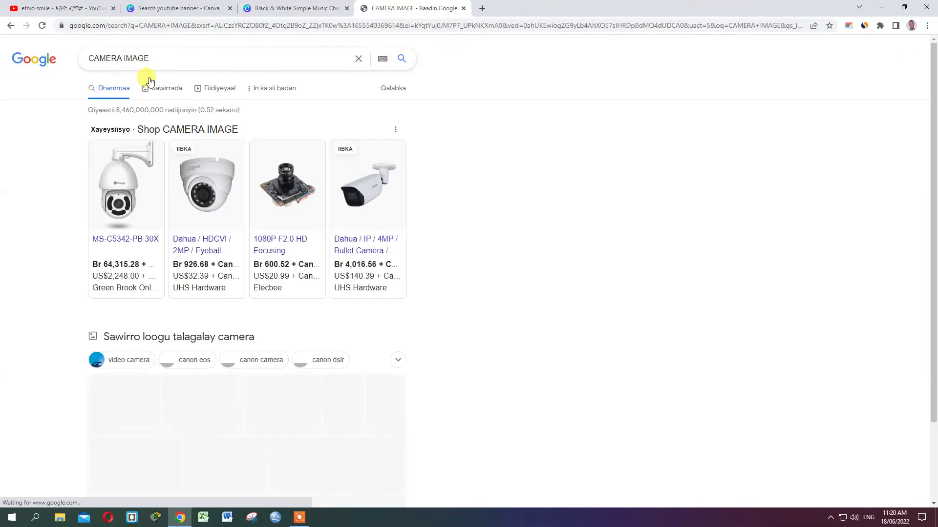
left_click(163, 96)
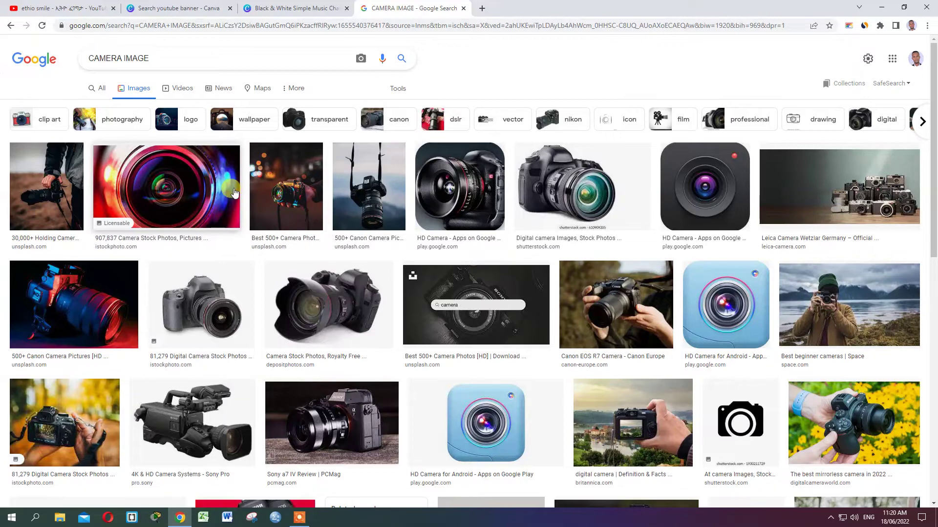
- Download the HD Camera icon preview to the Desktop as CAMERA.png, then go back to Canva
left_click(708, 185)
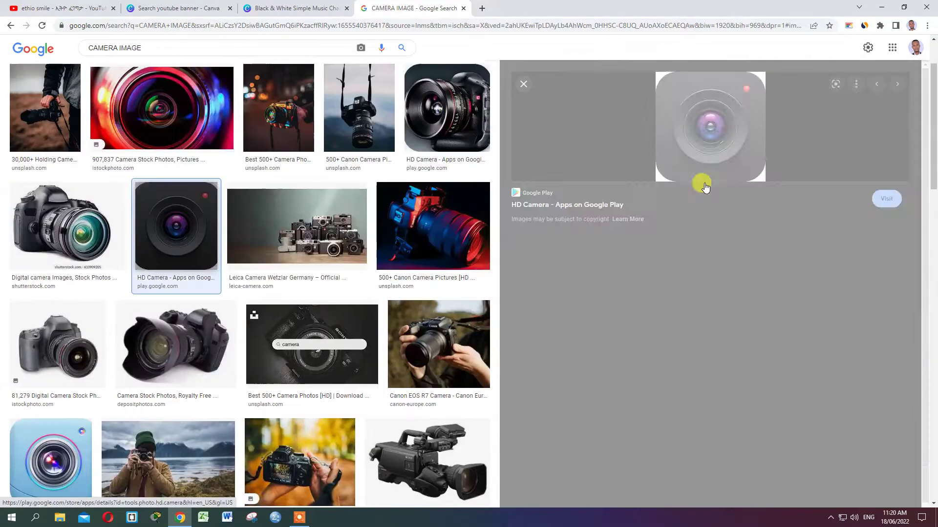
right_click(691, 189)
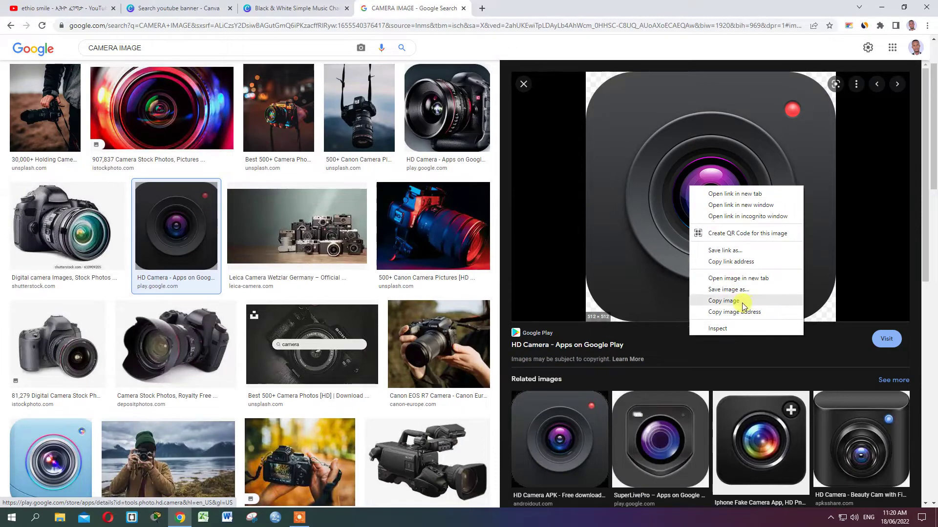
left_click(728, 289)
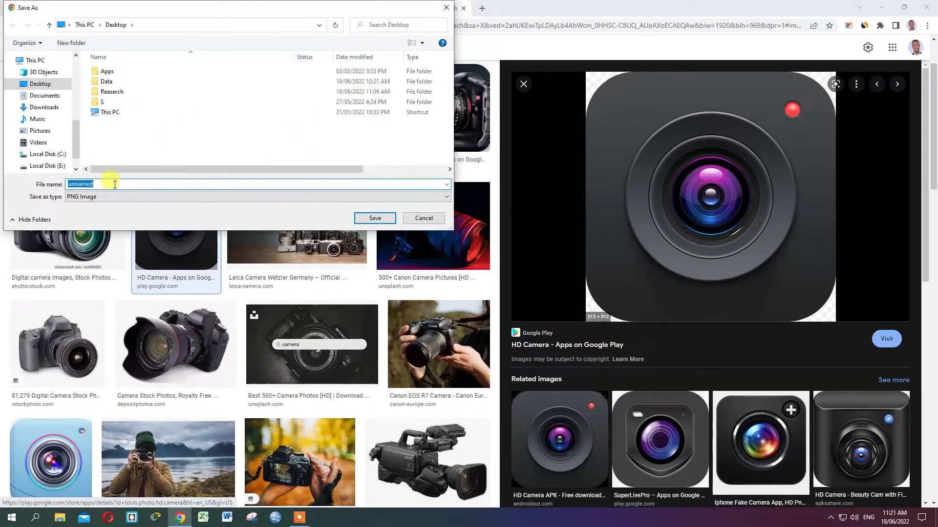
type("CAMERA")
left_click(386, 220)
left_click(293, 8)
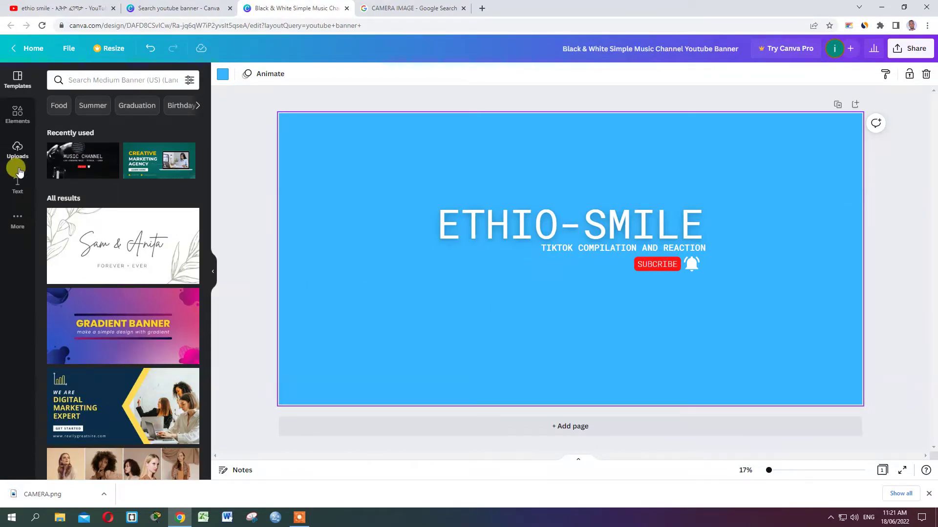
- Upload the CAMERA image from the Desktop into Canva's Uploads
left_click(17, 149)
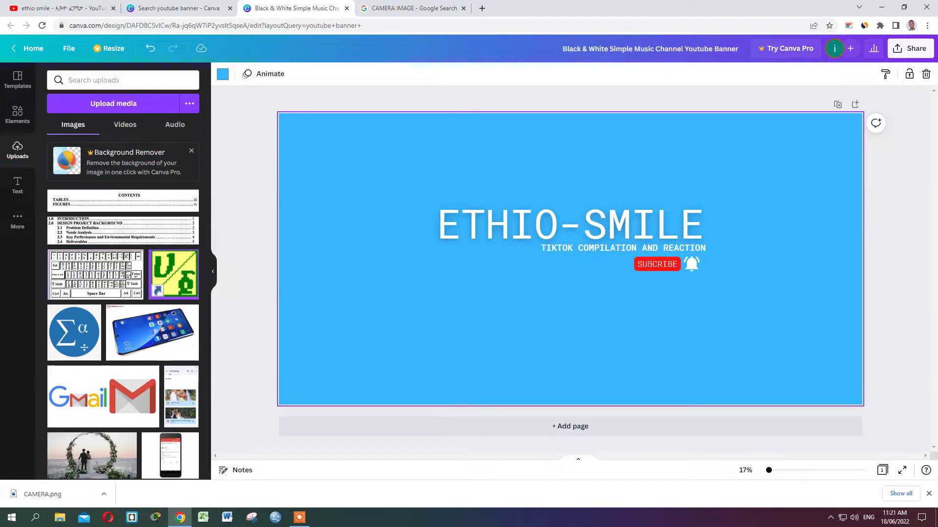
left_click(125, 100)
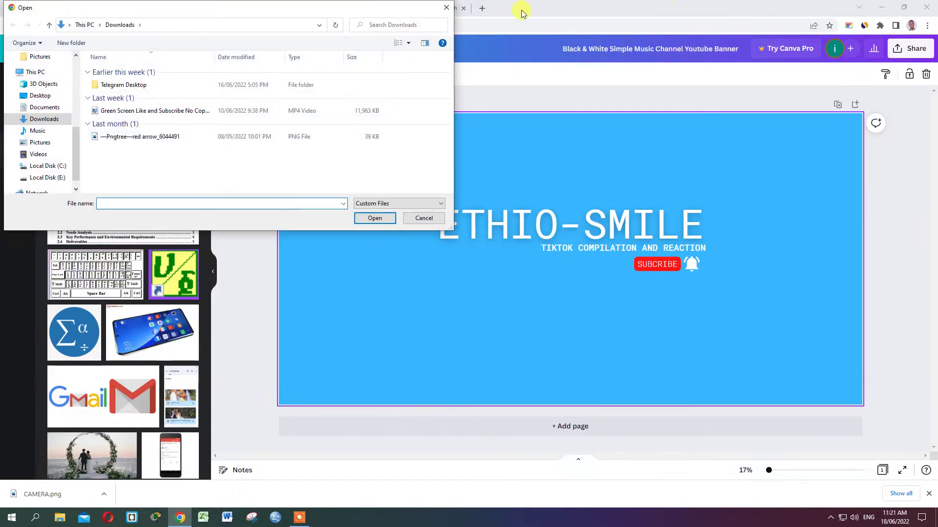
left_click(36, 95)
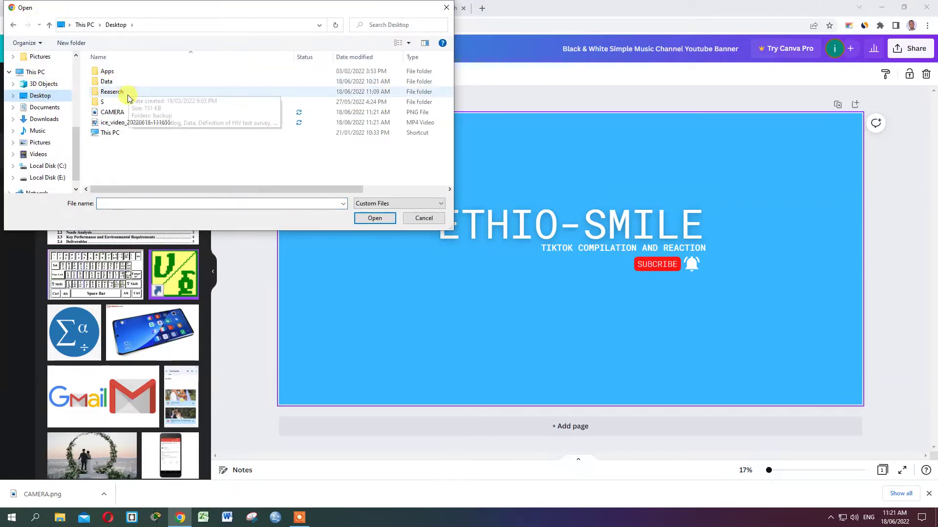
left_click(128, 113)
left_click(357, 219)
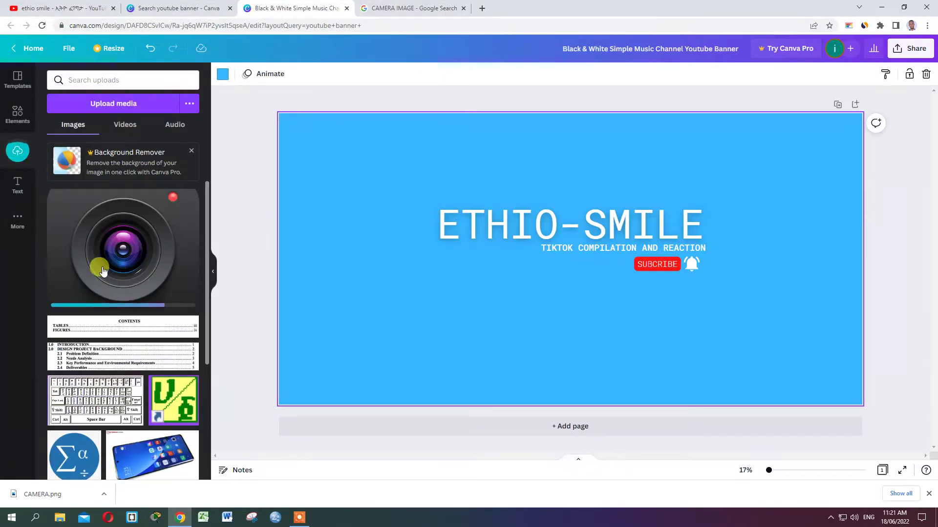
mouse_move(122, 324)
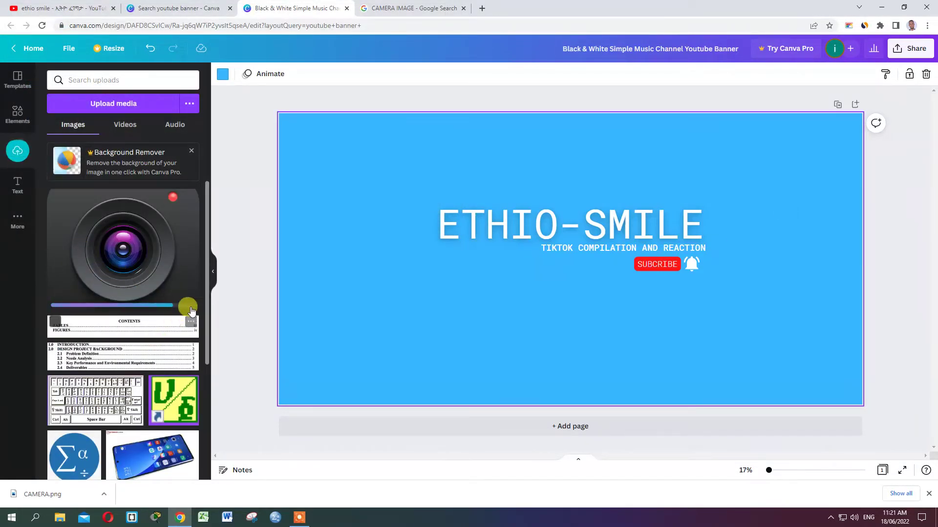
- Place the uploaded camera image on the banner, shrink it, and move it beside the ETHIO-SMILE title
left_click_drag(117, 251, 354, 251)
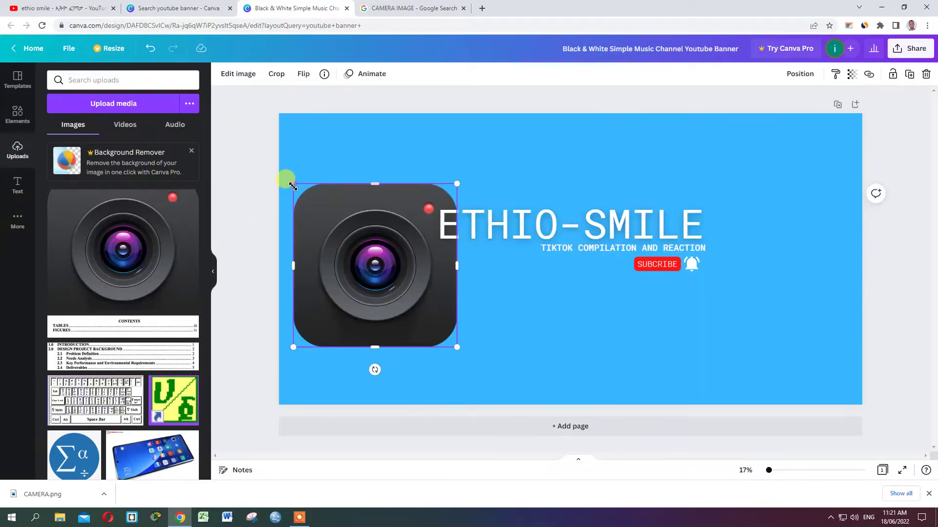
left_click_drag(292, 186, 365, 257)
left_click_drag(389, 335, 462, 311)
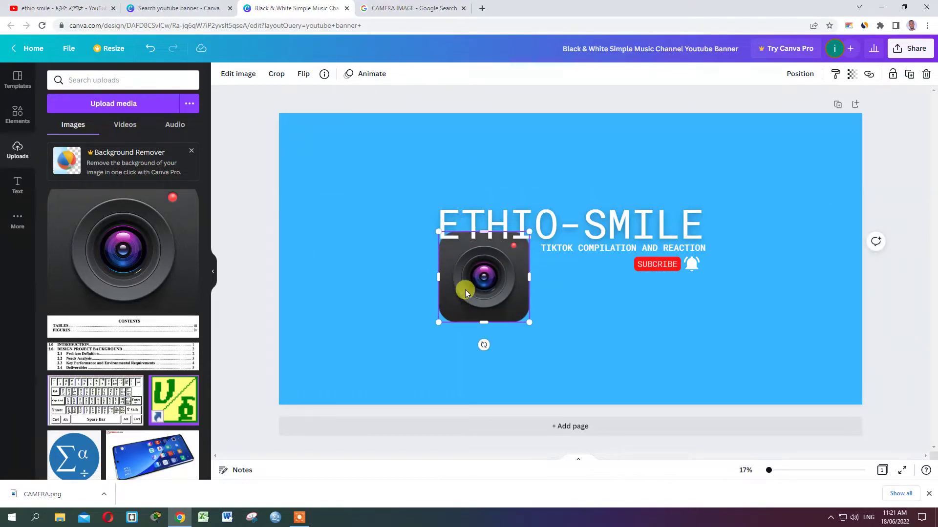
left_click_drag(529, 324, 497, 289)
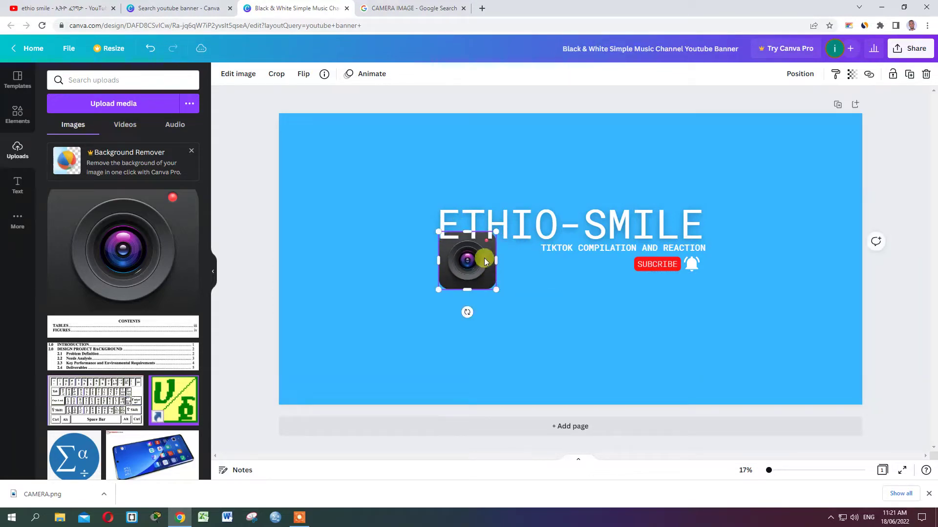
left_click_drag(484, 257, 488, 265)
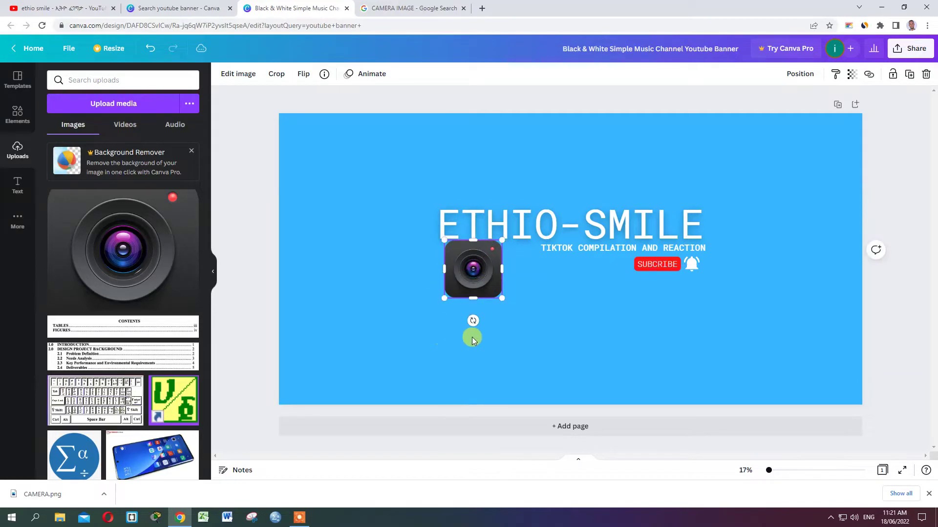
left_click(461, 353)
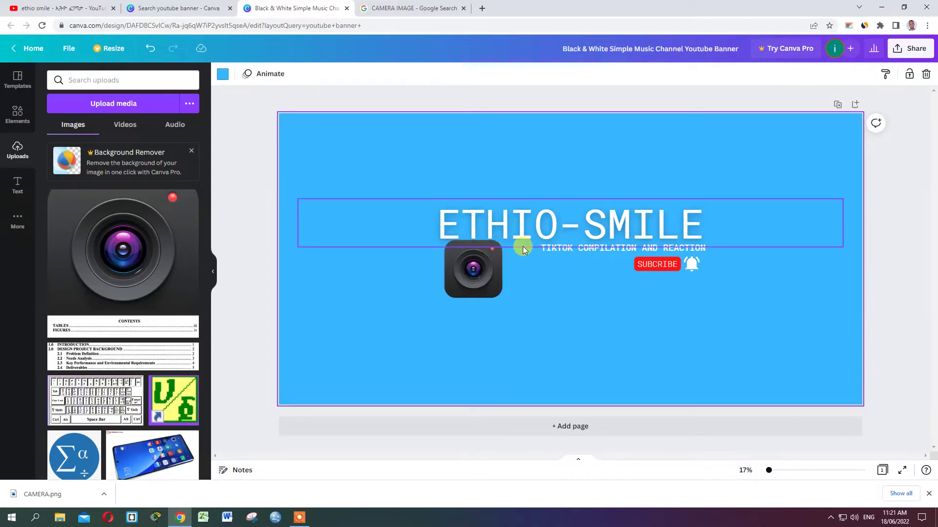
left_click_drag(461, 271, 395, 232)
- Shrink the ETHIO-SMILE title, raise it above the subtitle, and align the camera icon beside it
left_click(486, 236)
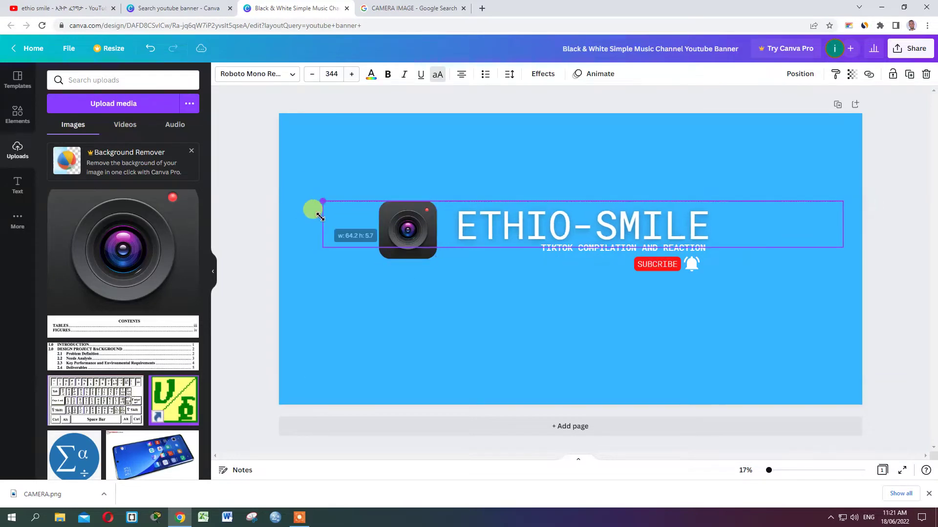
mouse_move(300, 201)
left_mouse_down()
mouse_move(410, 209)
mouse_move(408, 235)
left_mouse_up()
left_click(403, 310)
left_click(408, 257)
left_click(408, 254)
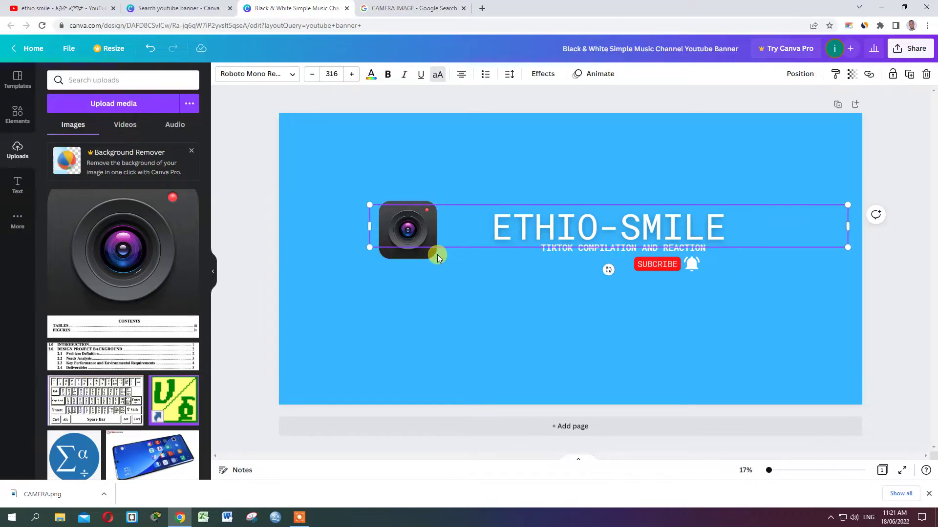
left_click(410, 258)
left_click(412, 257)
mouse_move(431, 242)
left_mouse_down()
mouse_move(471, 224)
mouse_move(470, 205)
left_mouse_up()
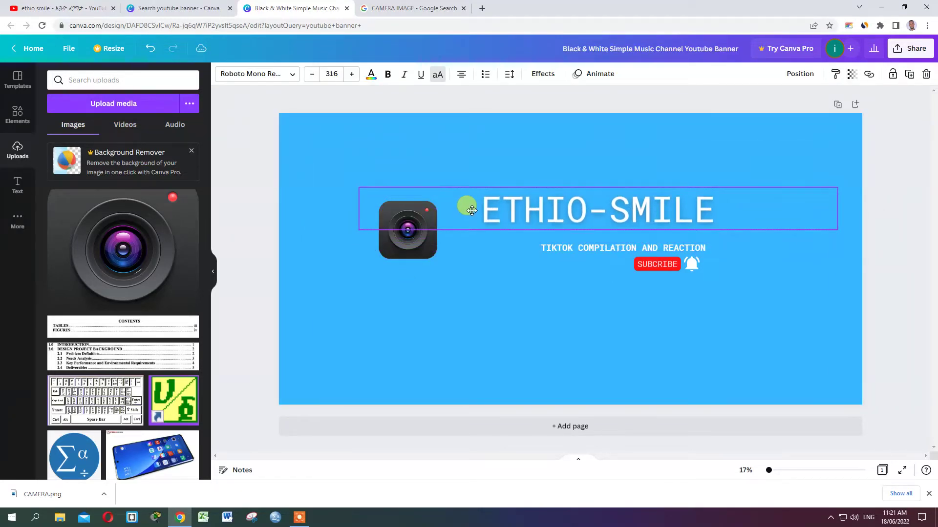
mouse_move(414, 246)
left_mouse_down()
mouse_move(453, 247)
mouse_move(462, 231)
left_mouse_up()
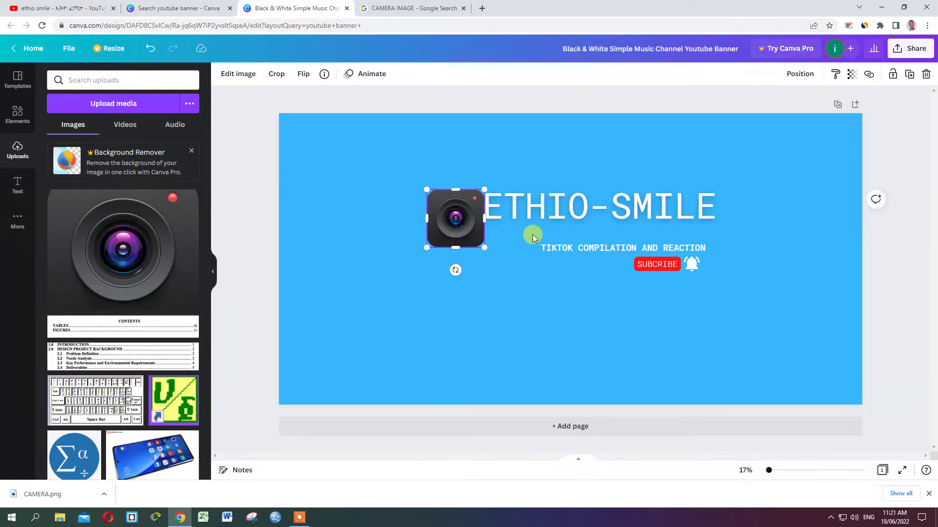
left_click_drag(538, 210, 543, 210)
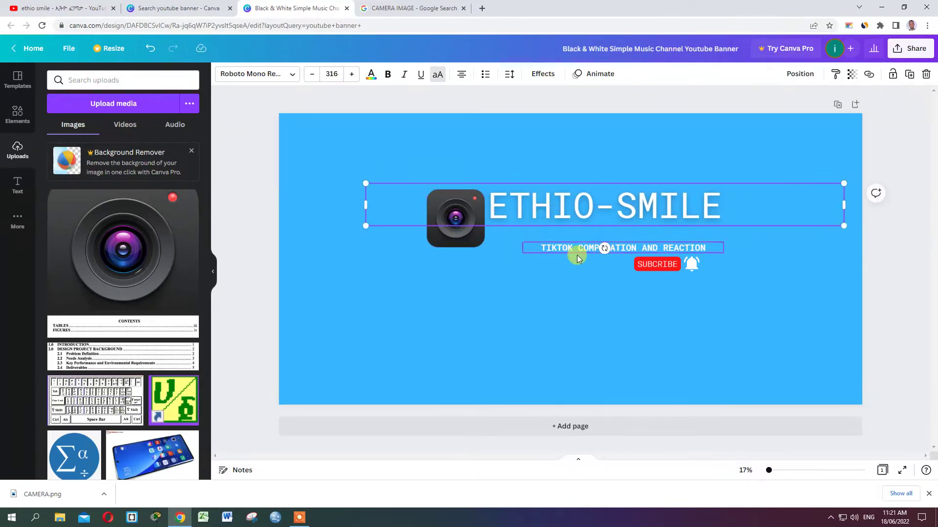
- Move the TIKTOK COMPILATION AND REACTION subtitle up, with SUBSCRIBE and the bell side by side beneath
left_click_drag(578, 251, 570, 236)
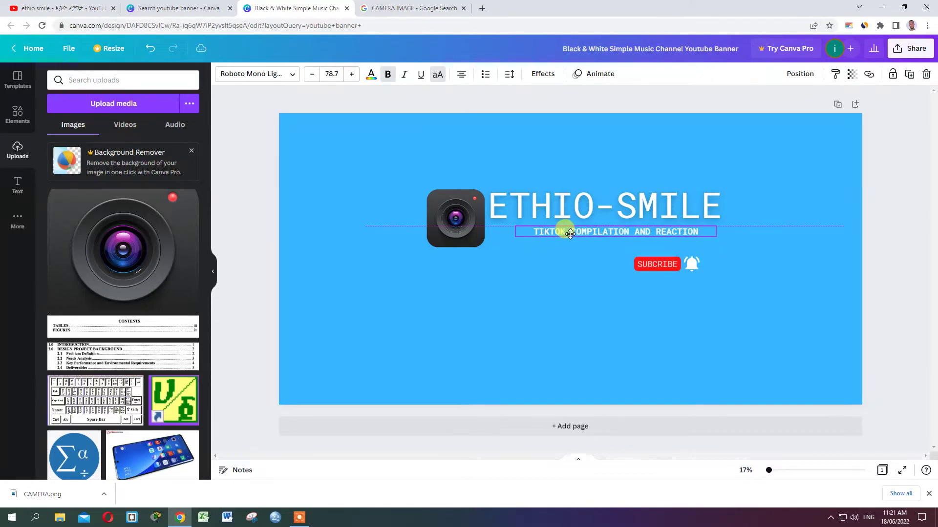
left_click(532, 252)
left_click_drag(660, 265, 641, 248)
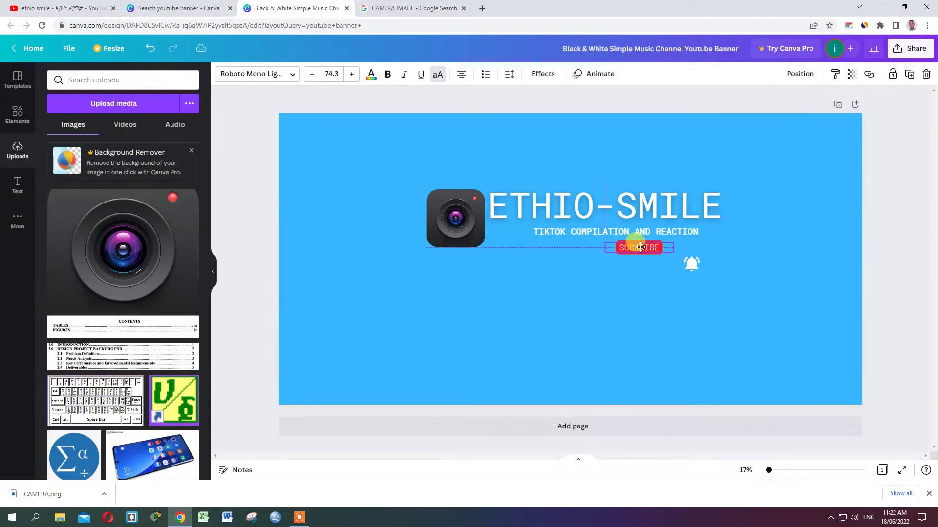
mouse_move(696, 268)
left_mouse_down()
mouse_move(695, 251)
mouse_move(683, 248)
left_mouse_up()
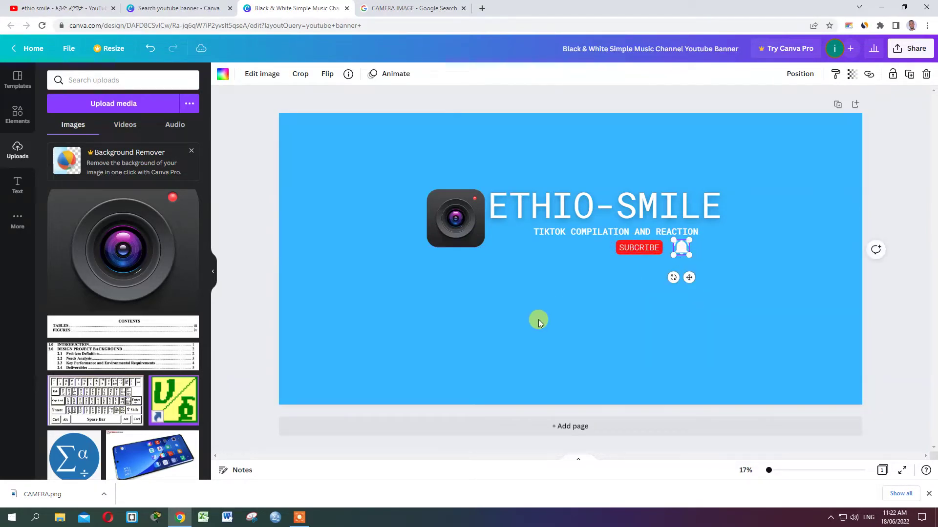
left_click(538, 320)
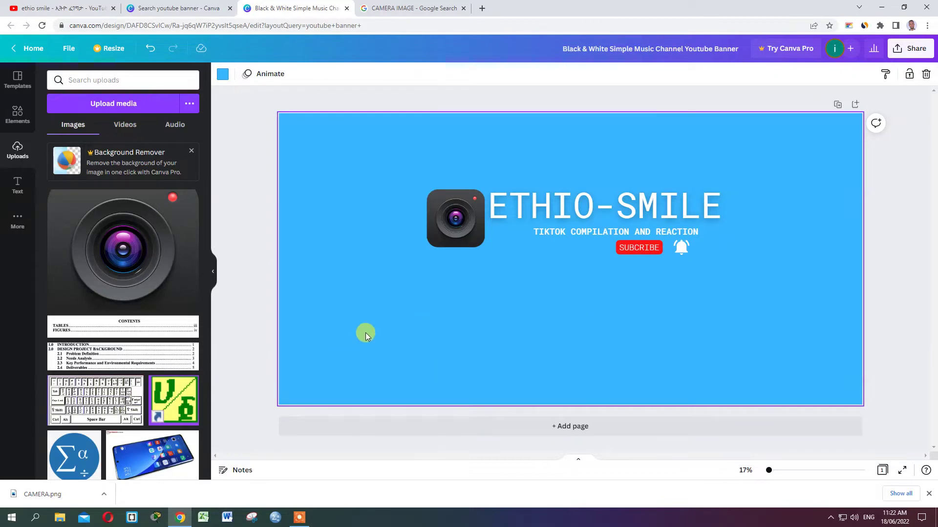
- Add a heading to the banner reading 'Follow us on'
left_click(17, 184)
left_click_drag(86, 132, 423, 273)
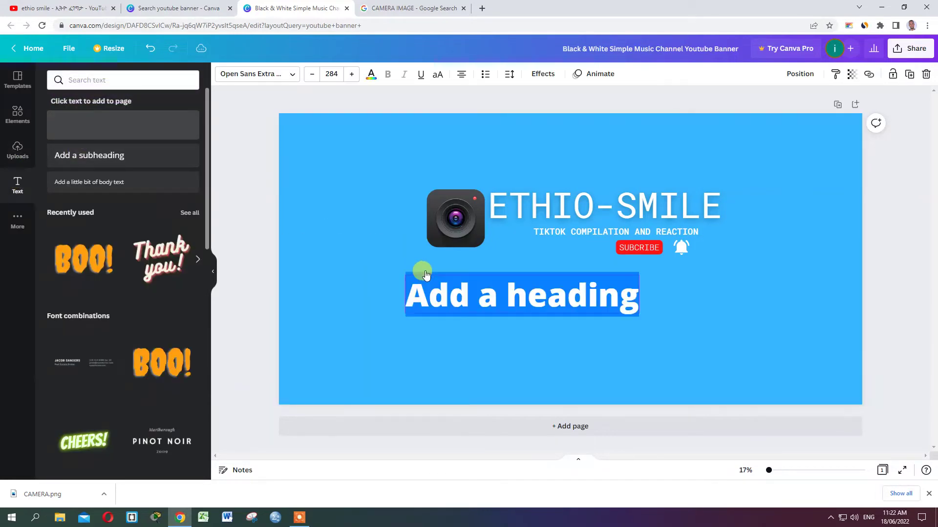
type("fOLL")
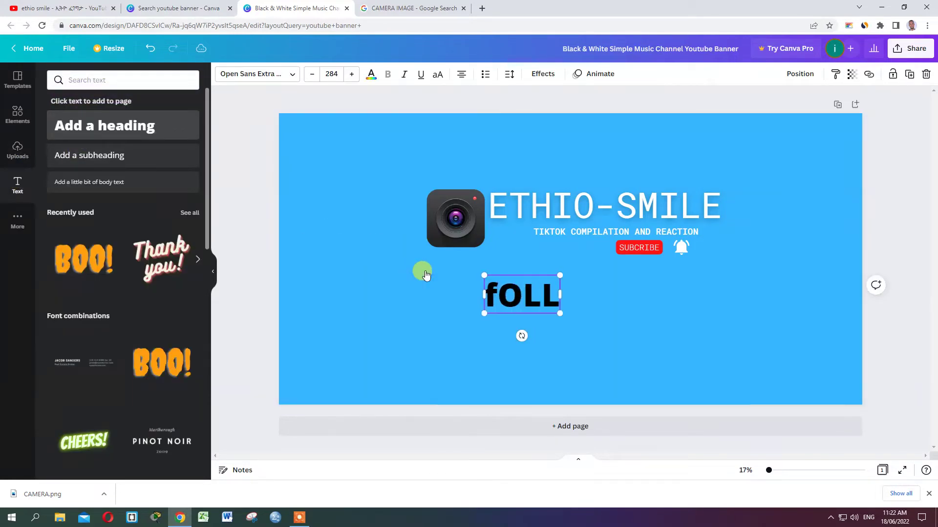
type("OW u")
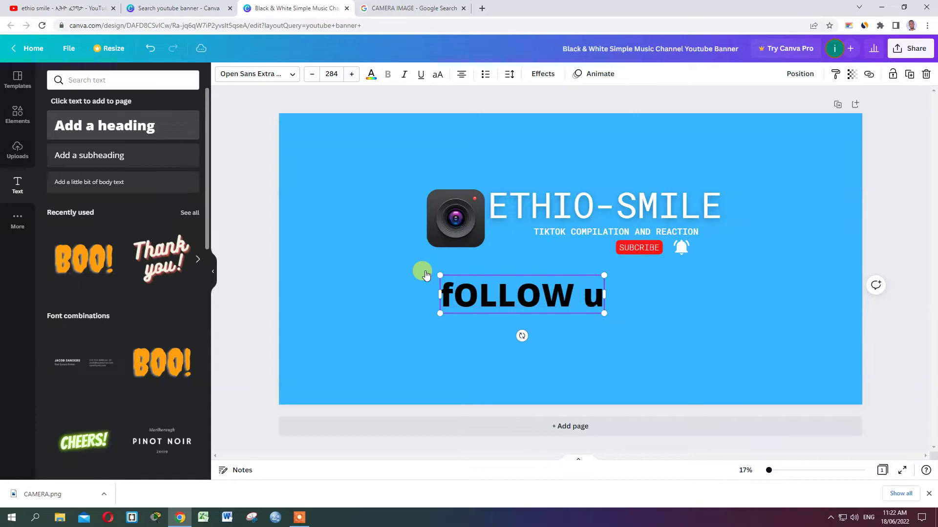
type("S")
key("BackSpace")
key("BackSpace")
key("BackSpace")
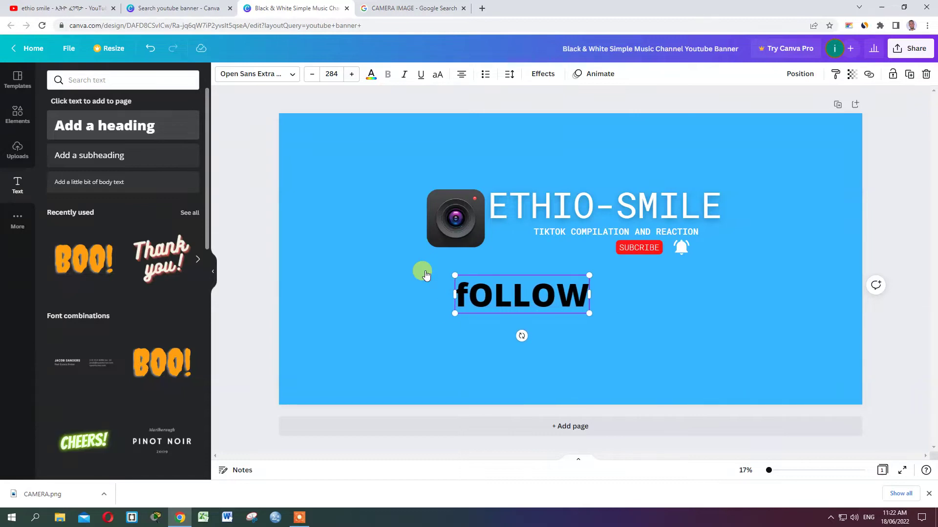
key("BackSpace")
key("BackSpace")
key("BackSpace")
key("BackSpace")
key("BackSpace")
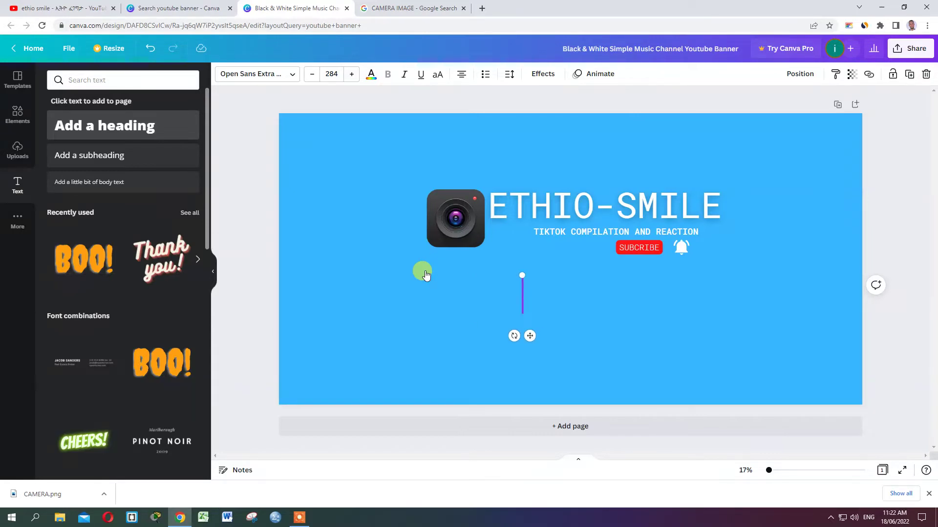
type("Follo")
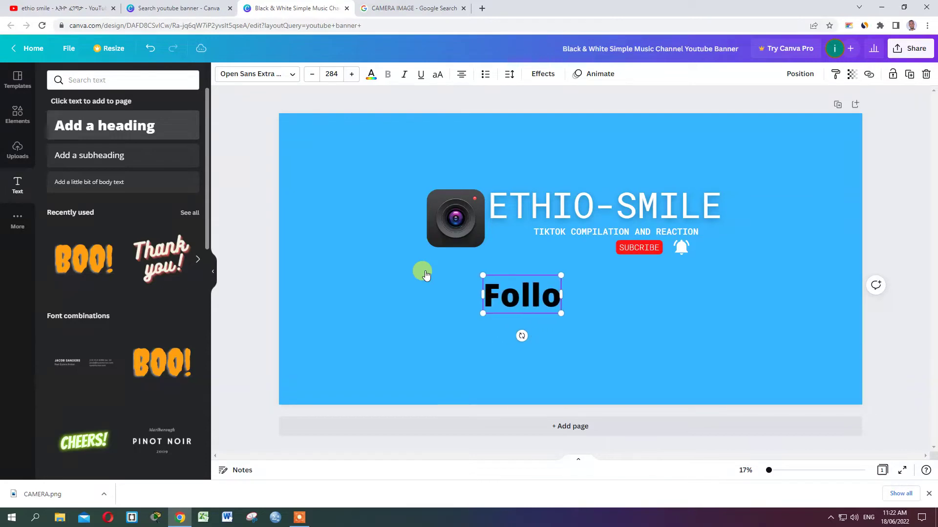
type("w us")
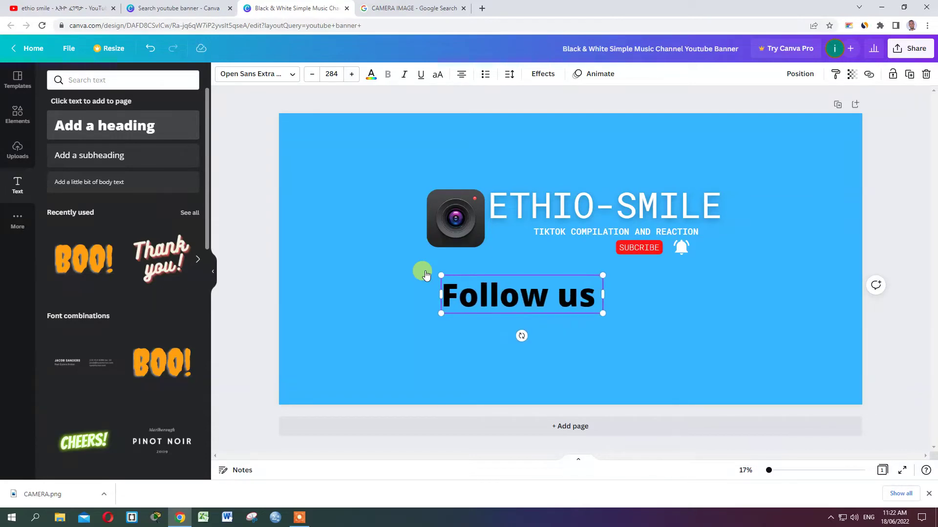
type(" on")
- Shrink 'Follow us on' to font size 142 and place it just below the bell
left_click(720, 293)
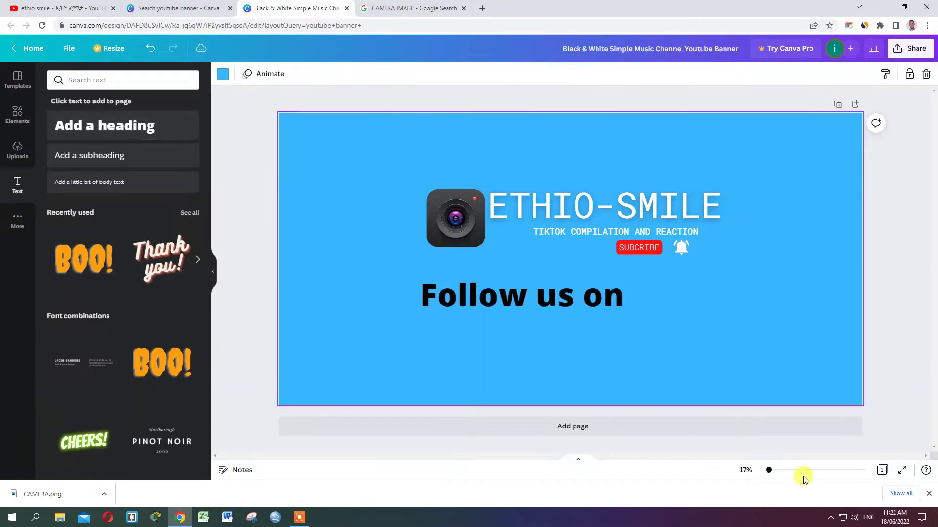
left_click(524, 300)
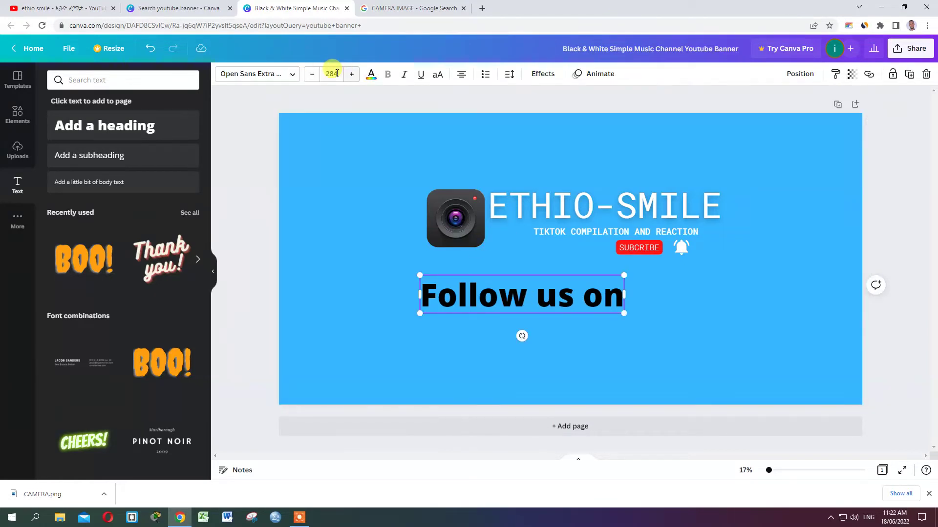
left_click(306, 75)
left_click(306, 76)
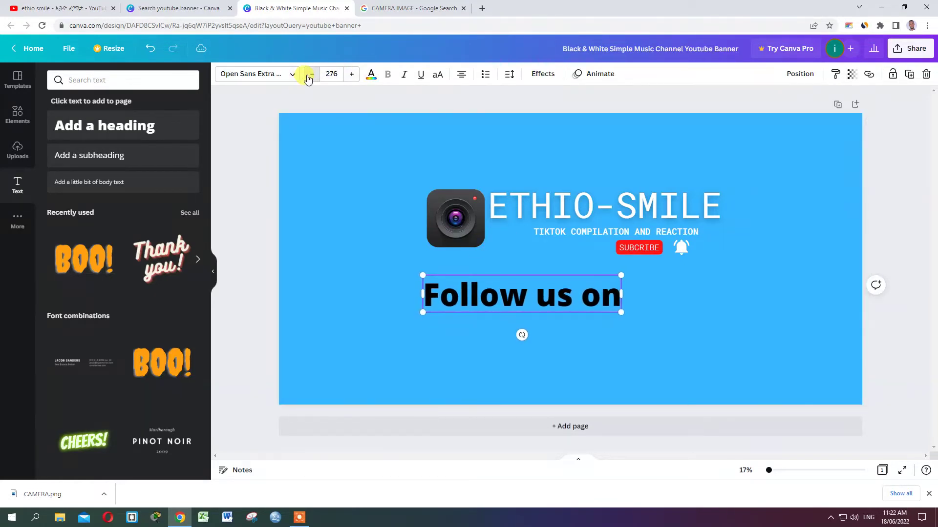
left_click(308, 76)
left_click(307, 76)
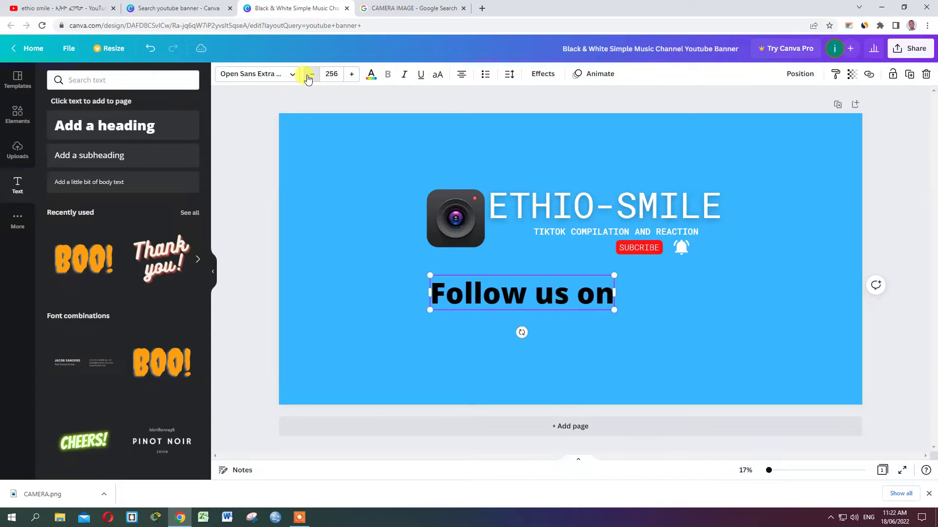
left_click_drag(433, 278, 508, 290)
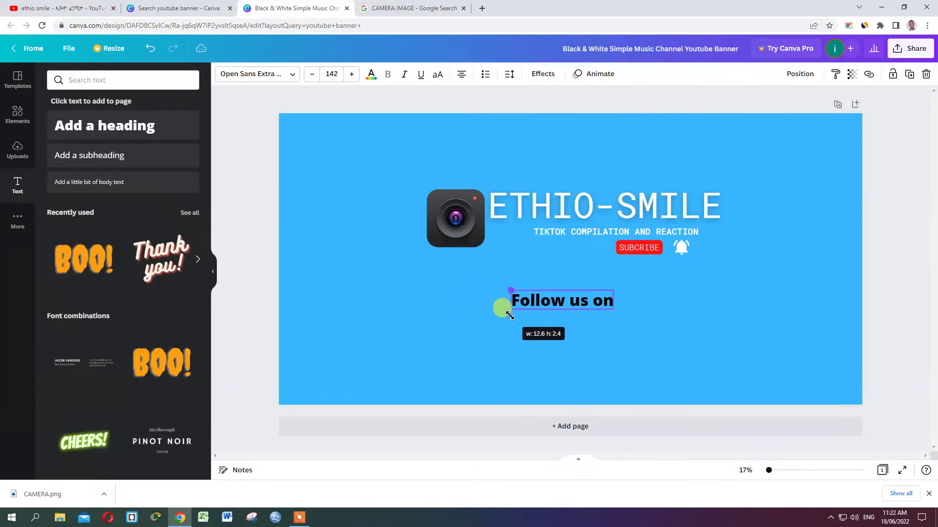
left_click_drag(590, 286, 725, 262)
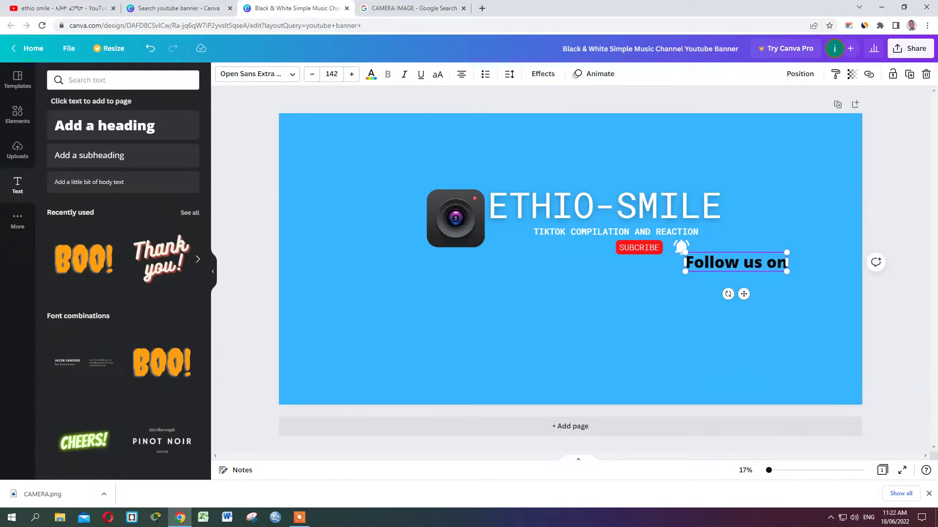
left_click(889, 156)
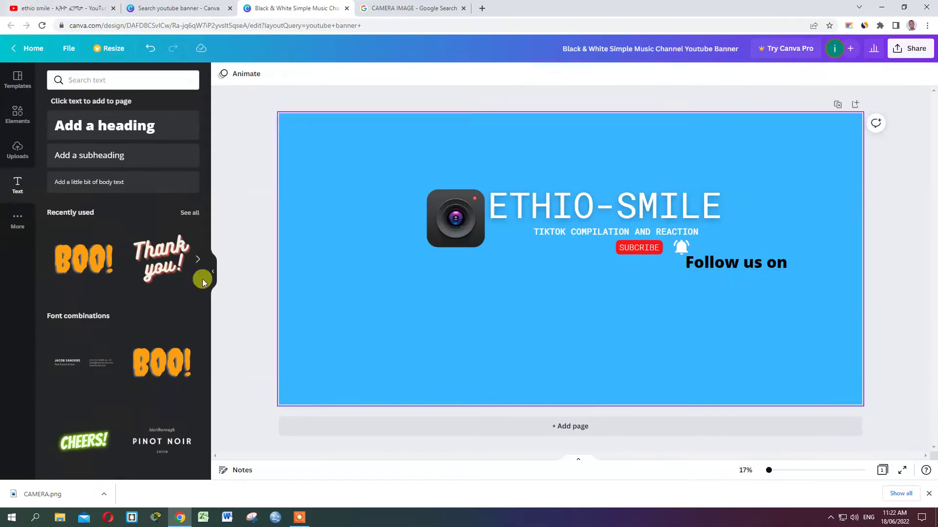
left_click(668, 364)
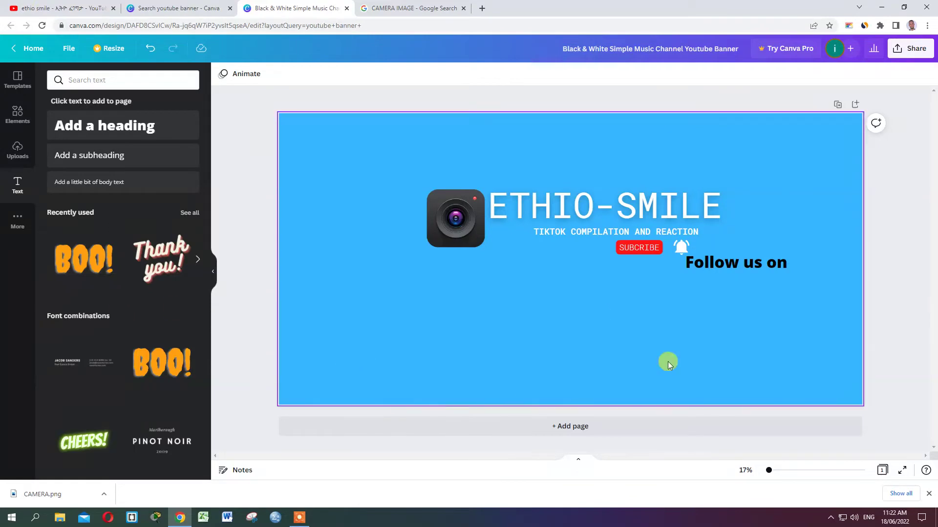
- Search Elements for 'curve arrow'
left_click(17, 115)
left_click(115, 85)
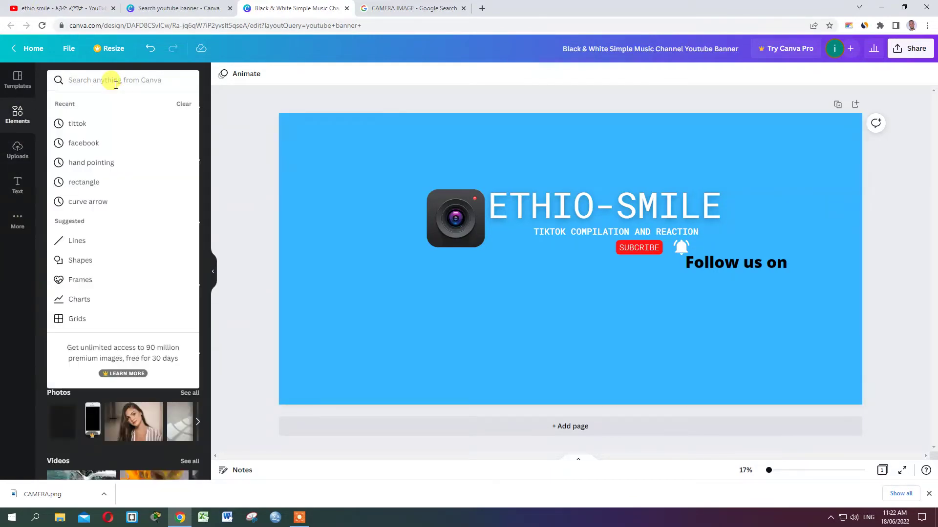
type("aro")
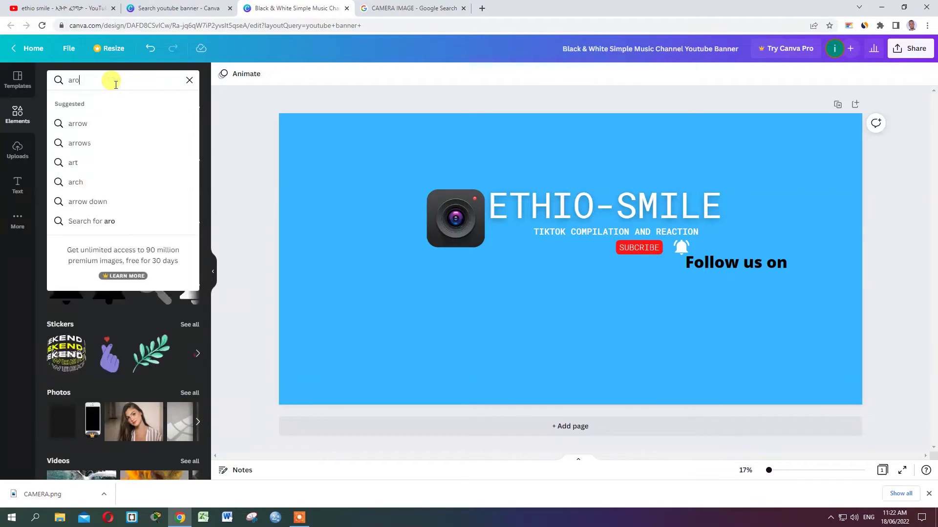
type("or")
key("BackSpace")
key("BackSpace")
key("BackSpace")
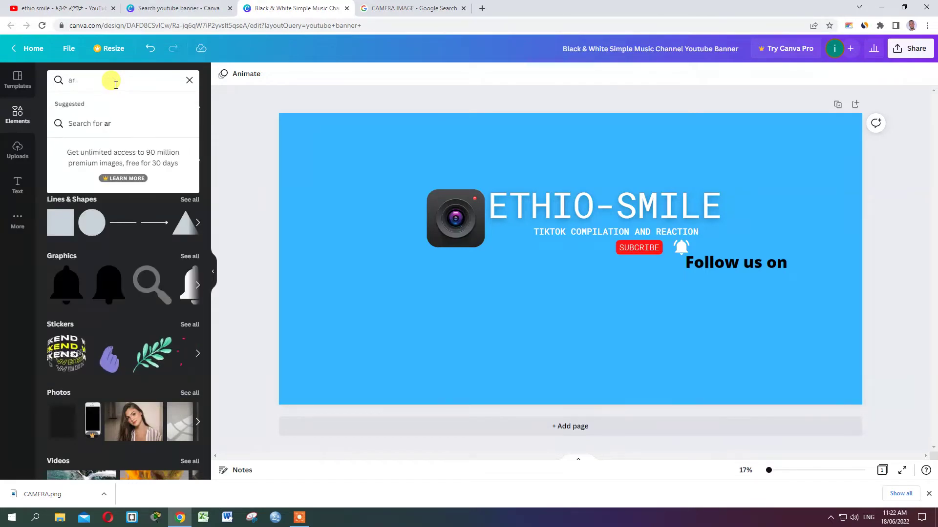
key("BackSpace")
key("BackSpace")
type("cur")
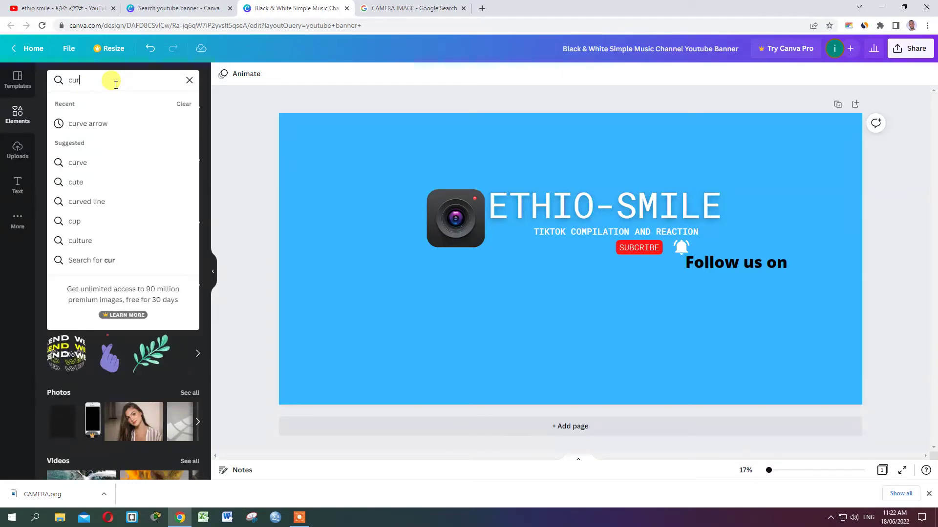
type("ve")
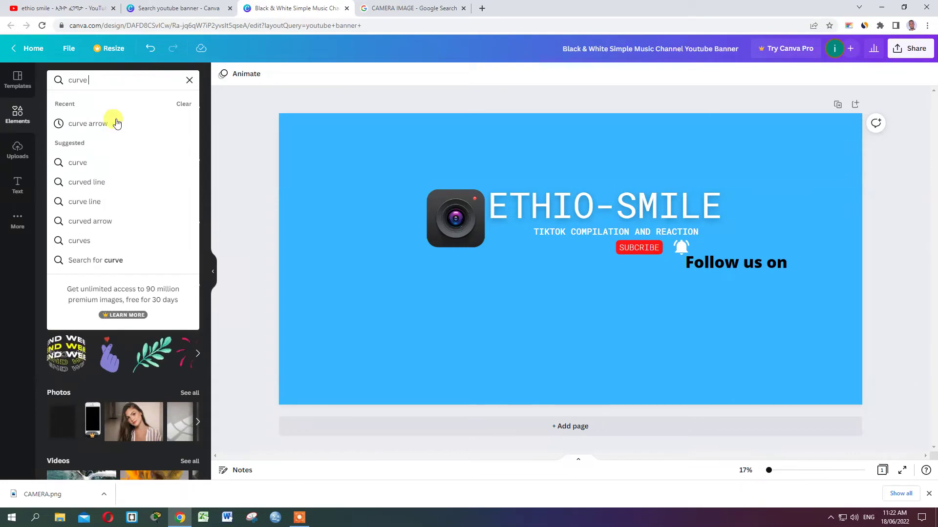
type(" arr")
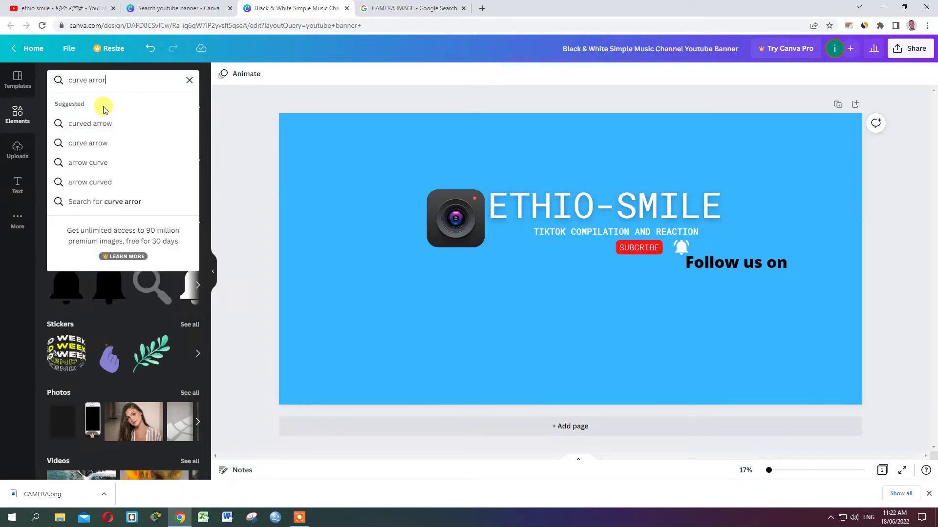
type("or")
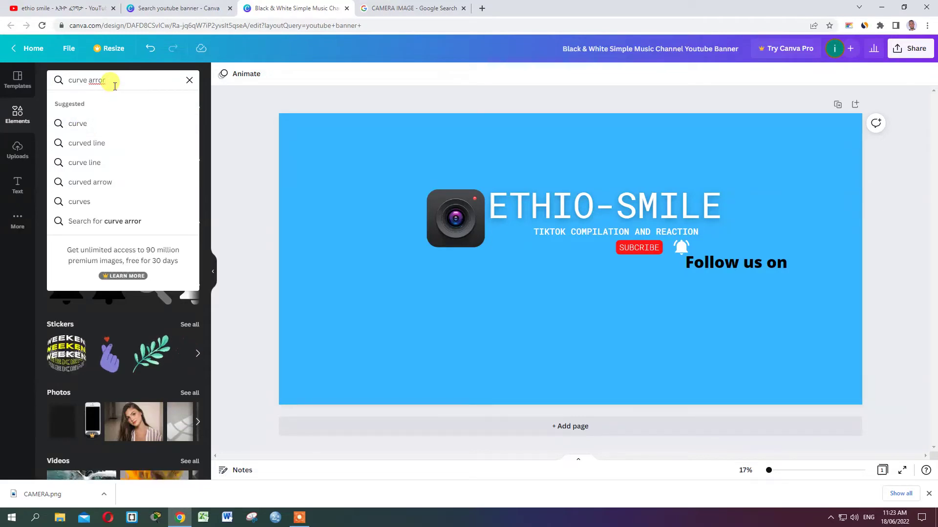
key("BackSpace")
type("w")
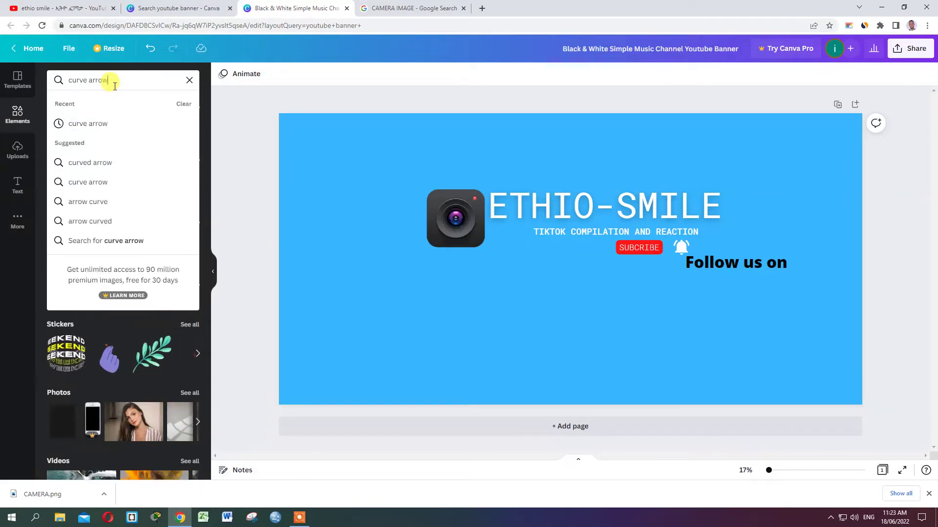
key("Return")
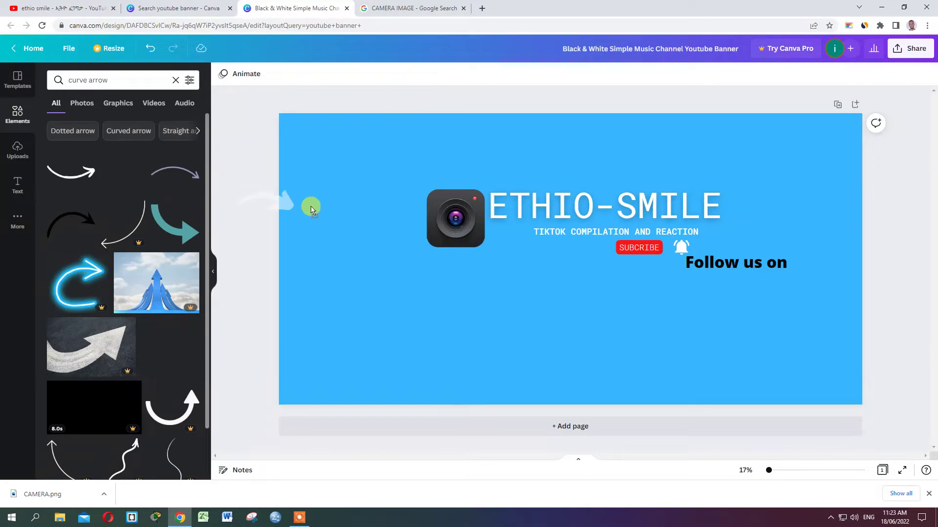
- Add the white curved arrow beneath 'Follow us on', rotated downward and shrunk small
left_click_drag(120, 180, 574, 238)
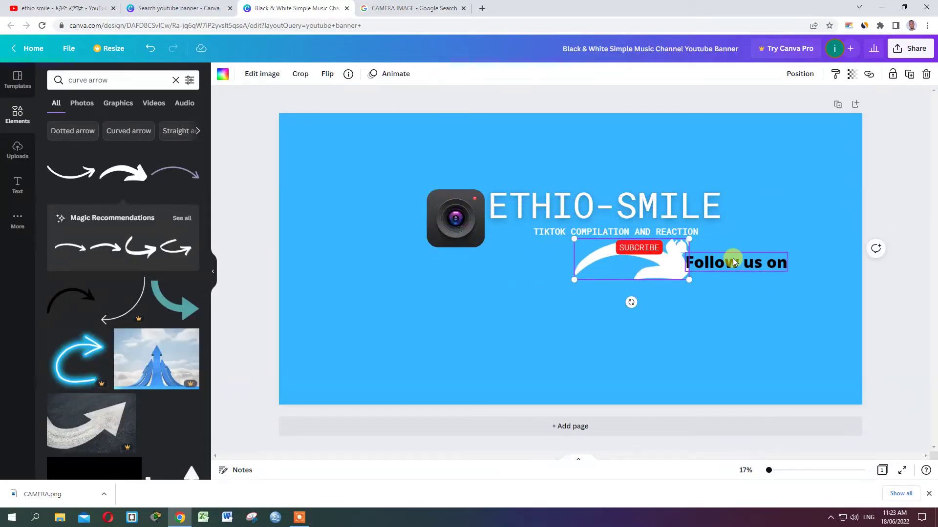
left_click_drag(672, 268, 756, 298)
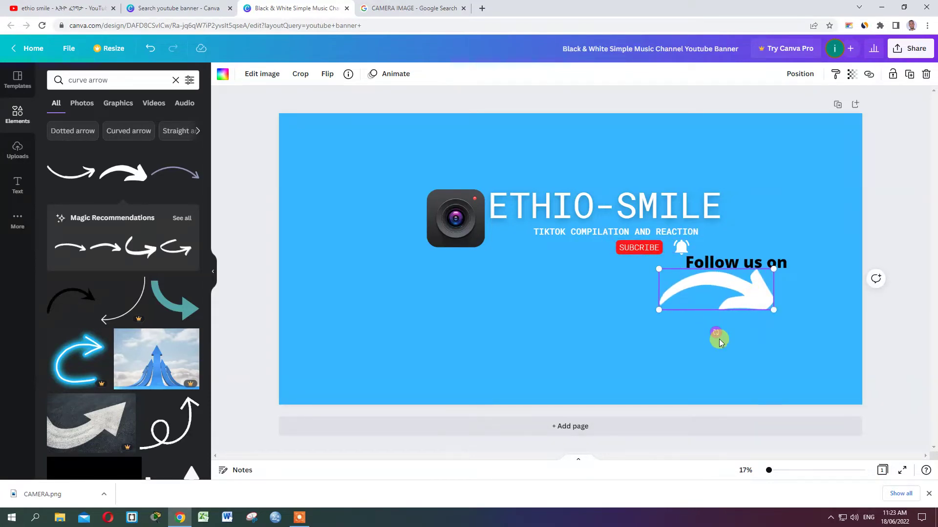
left_click_drag(718, 337, 668, 341)
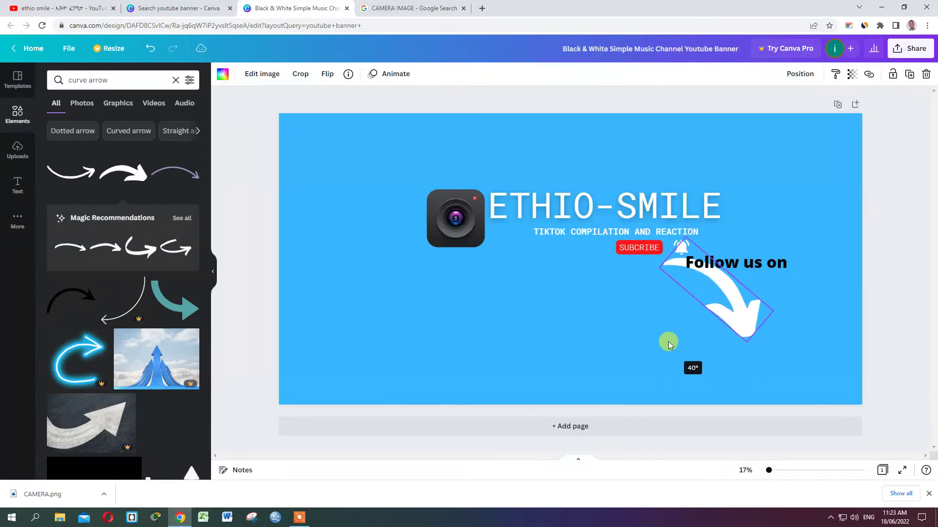
left_click(670, 261)
left_click_drag(664, 269, 728, 293)
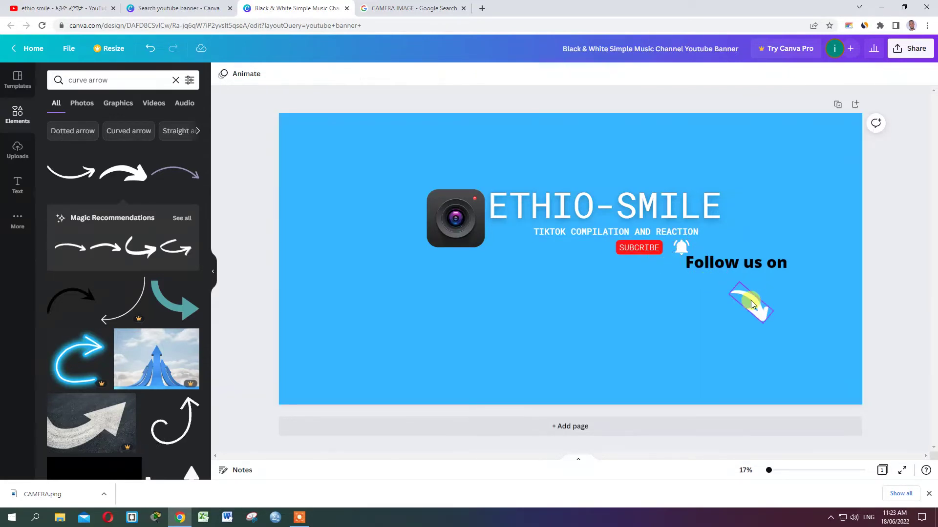
mouse_move(750, 300)
left_mouse_down()
mouse_move(748, 285)
mouse_move(765, 296)
mouse_move(731, 309)
left_mouse_up()
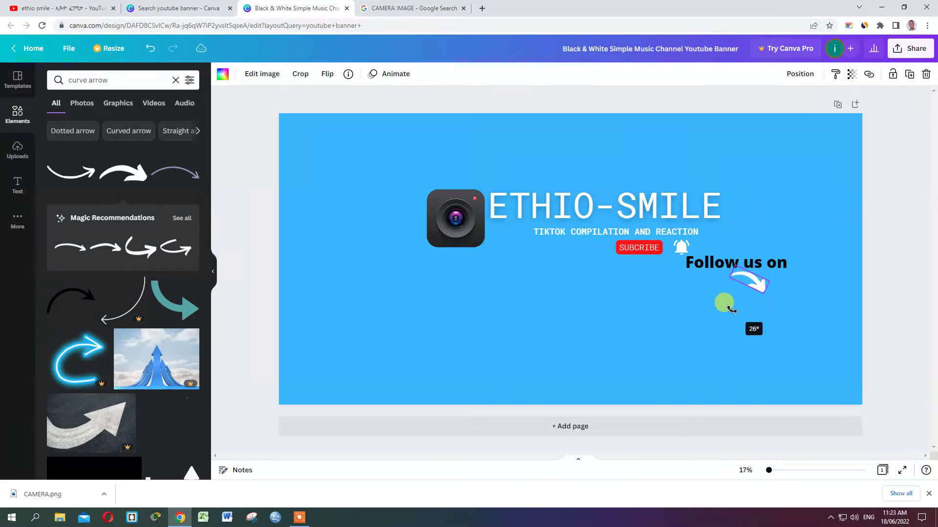
left_click(704, 310)
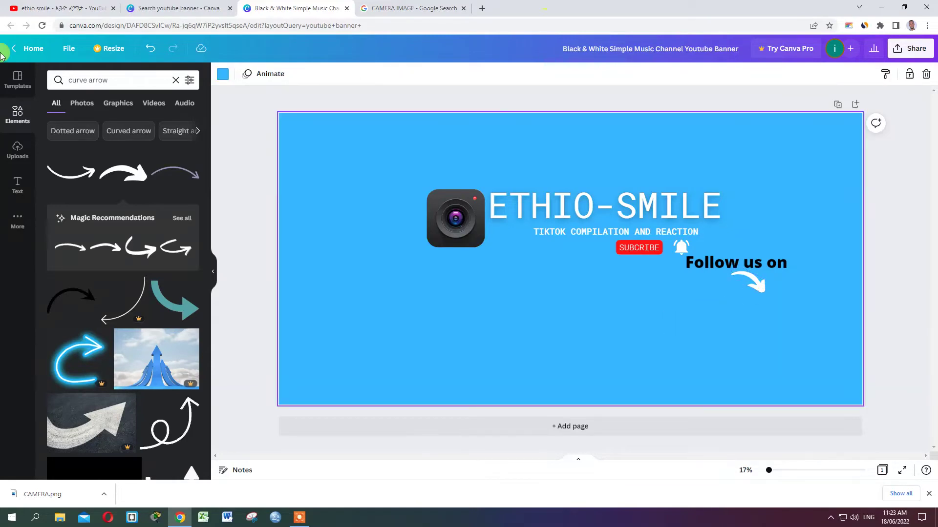
- Search Elements for 'facebook' and place a small Facebook logo below the arrow
left_click(103, 80)
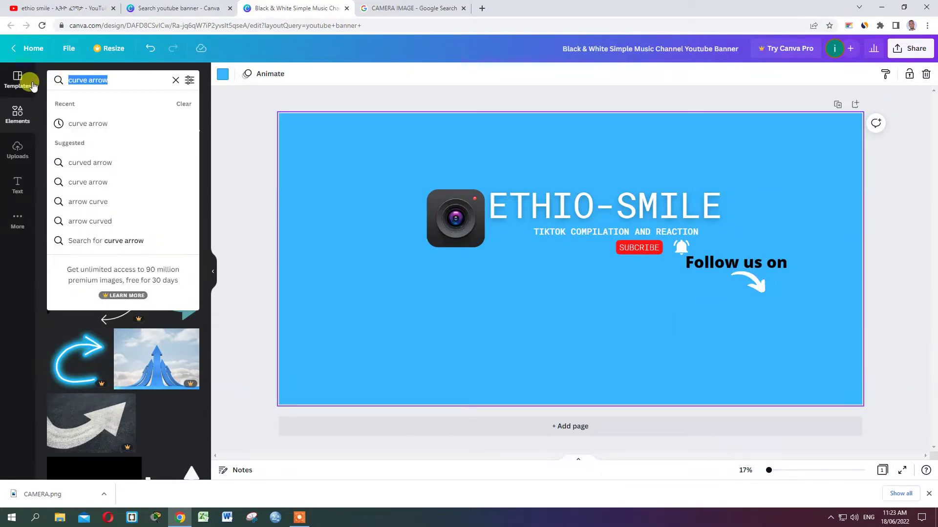
key("BackSpace")
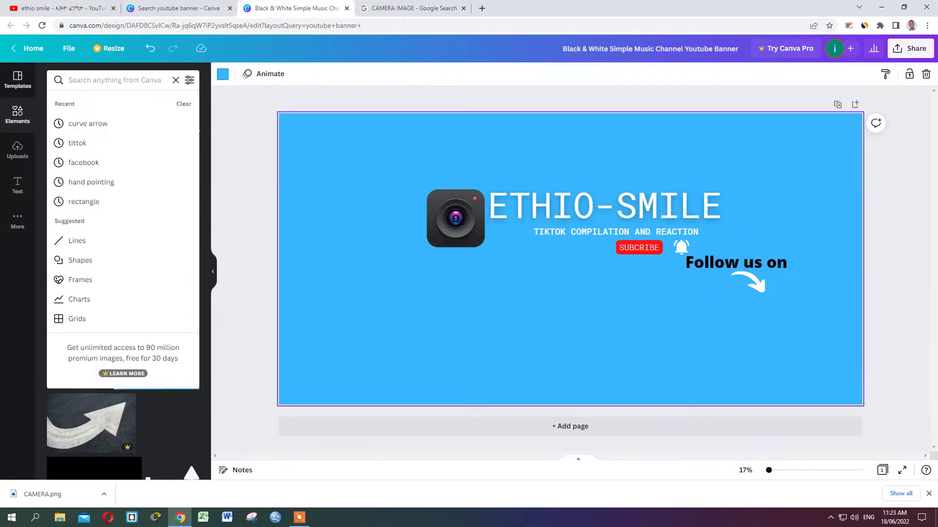
type("facee")
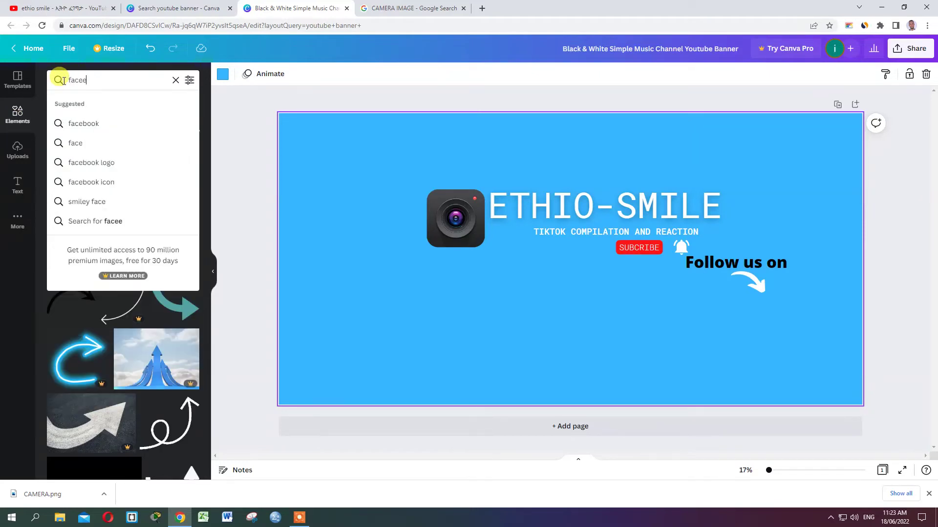
left_click(78, 123)
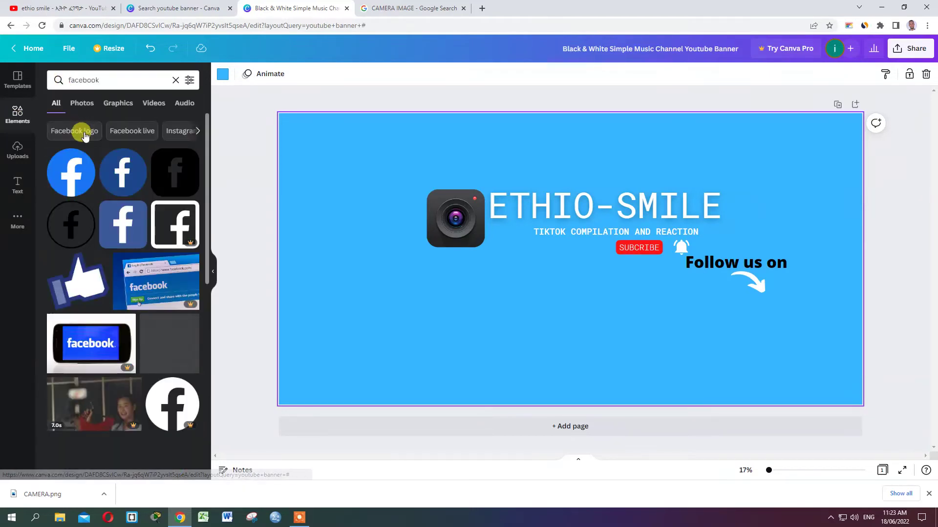
left_click_drag(73, 173, 423, 255)
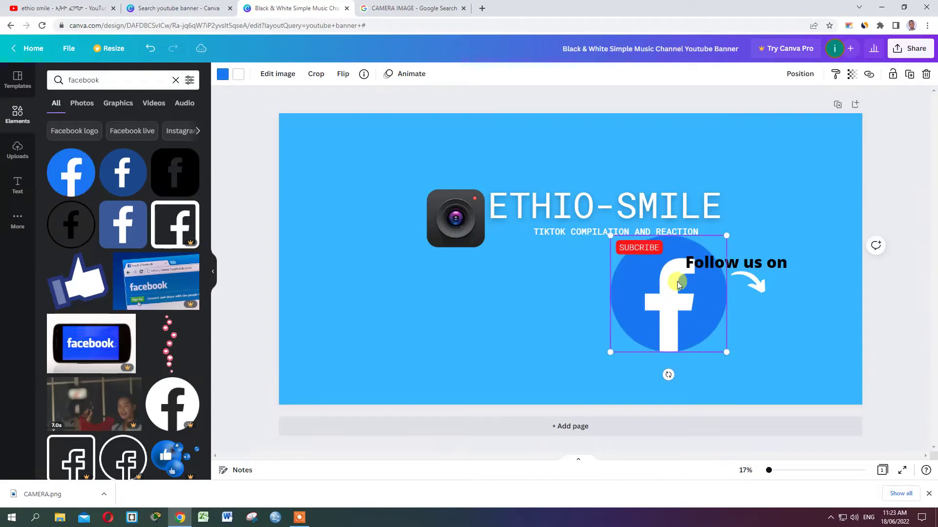
mouse_move(608, 233)
left_mouse_down()
mouse_move(670, 324)
mouse_move(700, 330)
mouse_move(710, 324)
mouse_move(701, 317)
left_mouse_up()
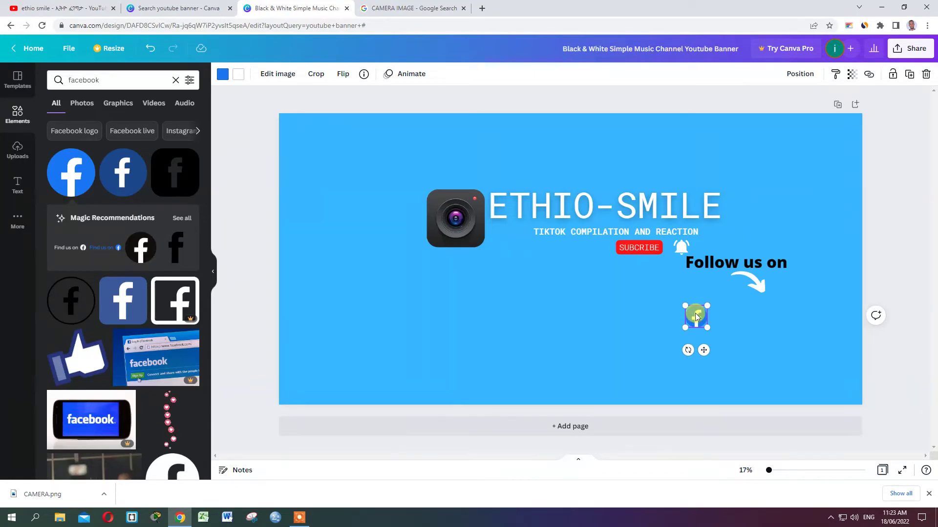
- Add a bold 'ethio-smile' heading beside the Facebook logo, resized to font size 73.4
left_click(18, 184)
left_click_drag(69, 129, 701, 299)
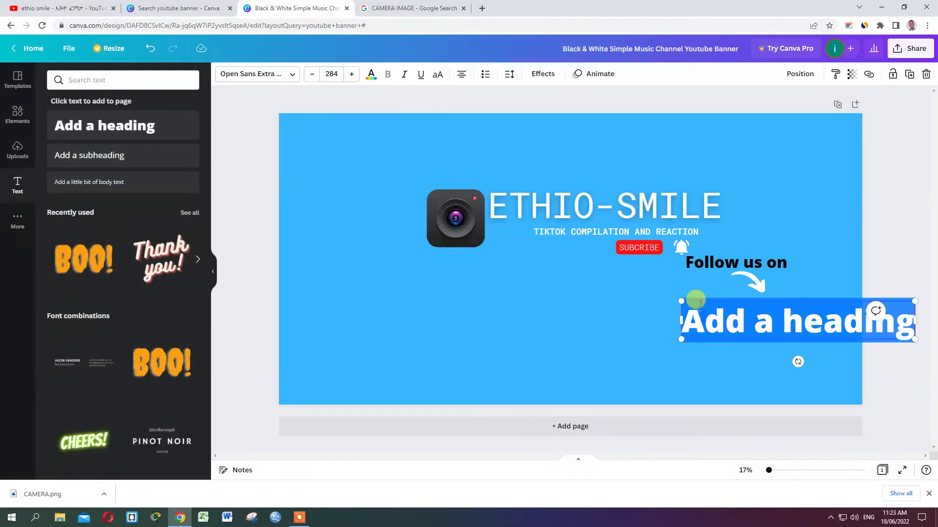
type("ethio")
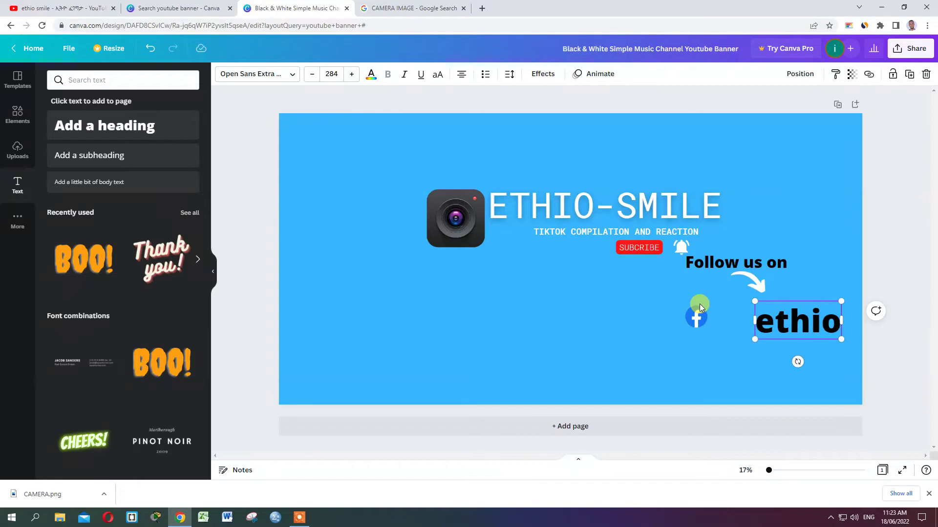
type("-sm")
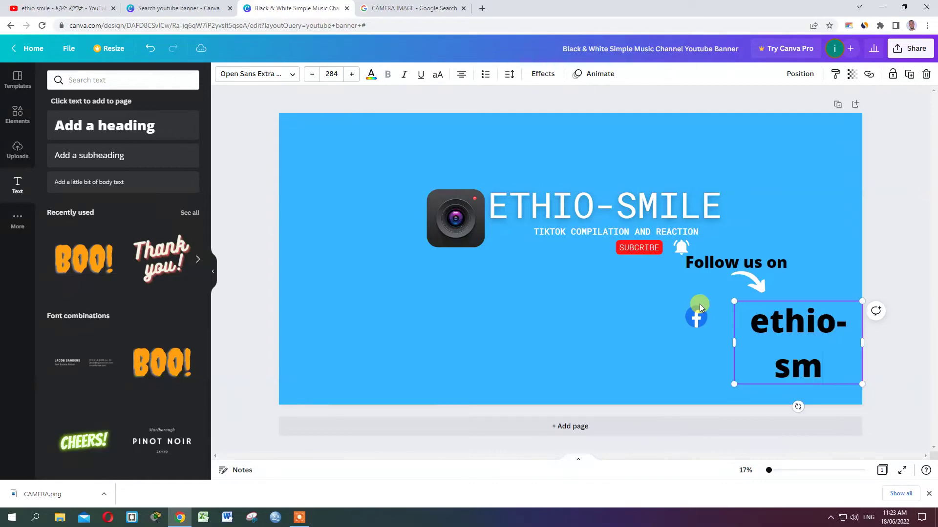
type("ile")
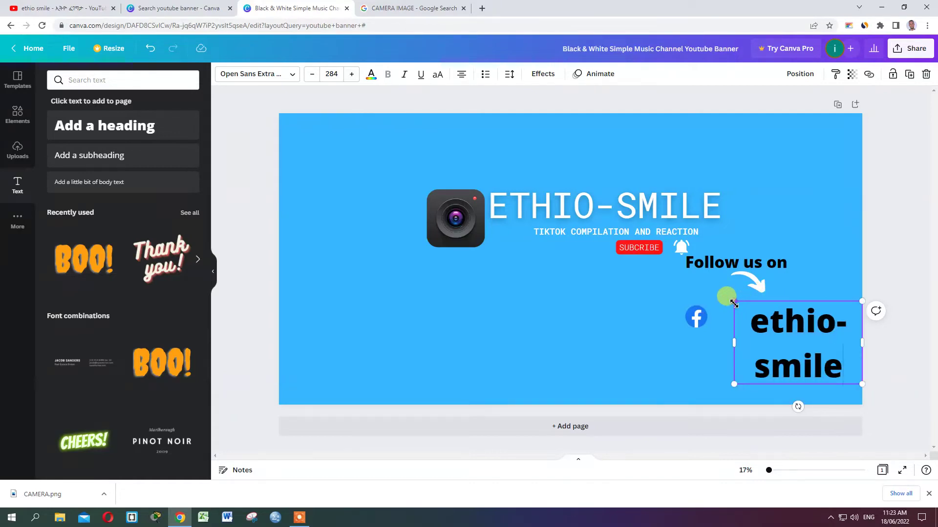
left_click_drag(733, 303, 752, 343)
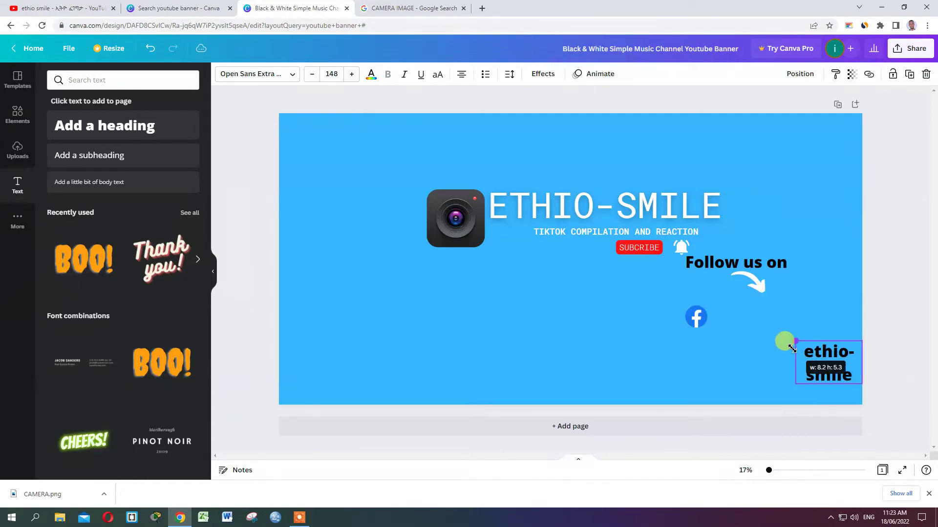
left_click(341, 76)
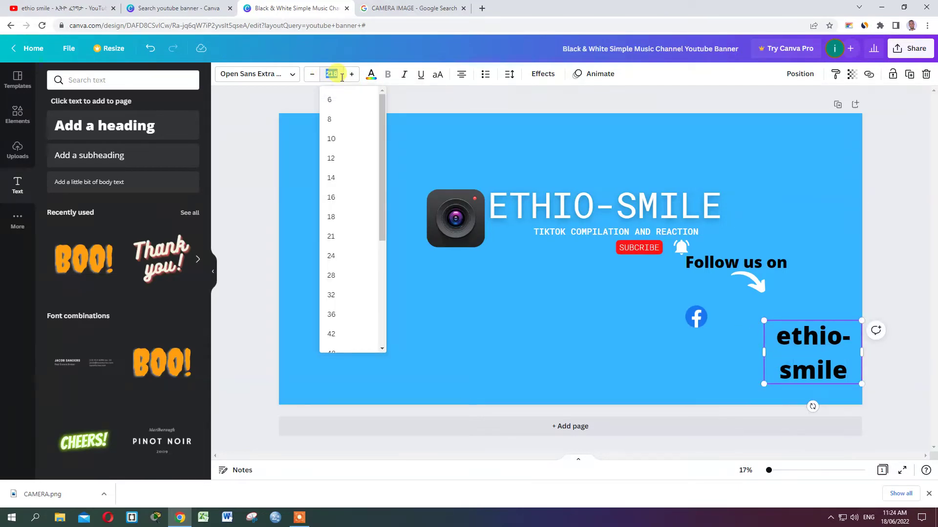
type("16")
key("Return")
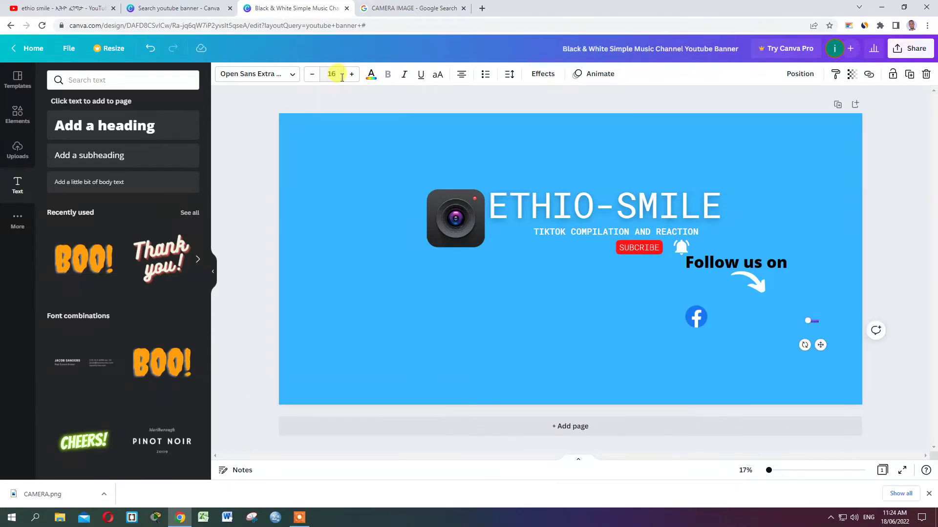
left_click(325, 75)
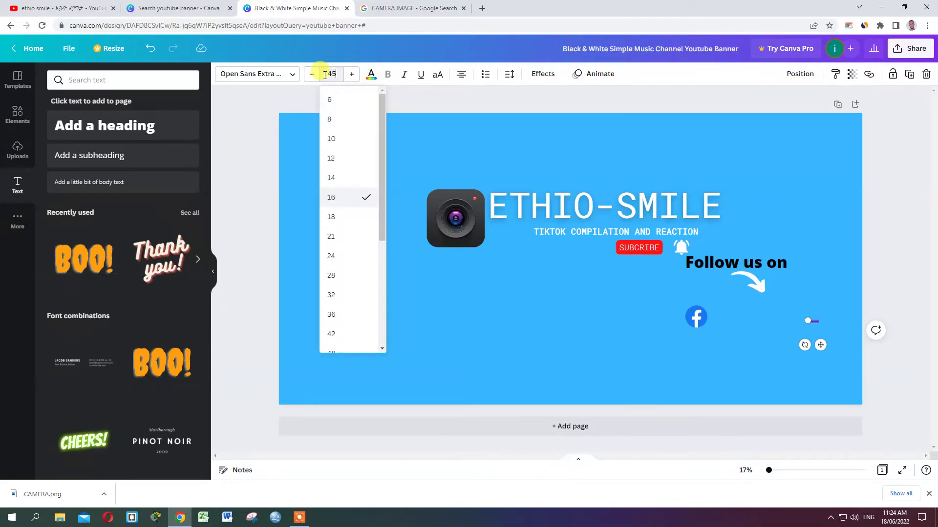
key("Return")
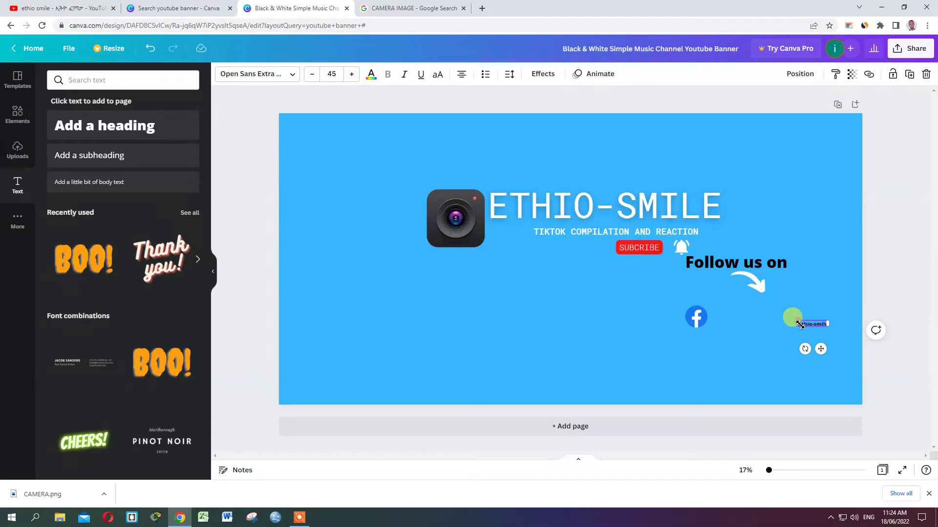
left_click_drag(799, 325, 727, 317)
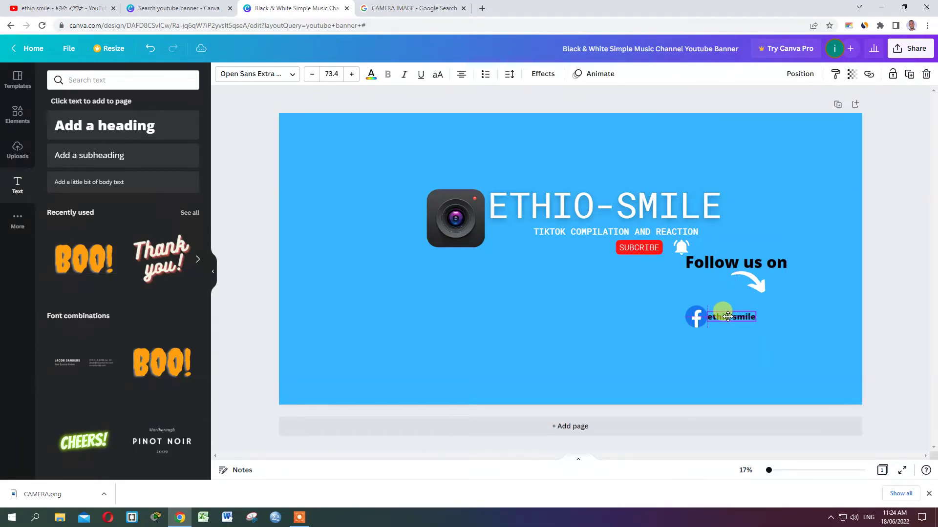
left_click(697, 352)
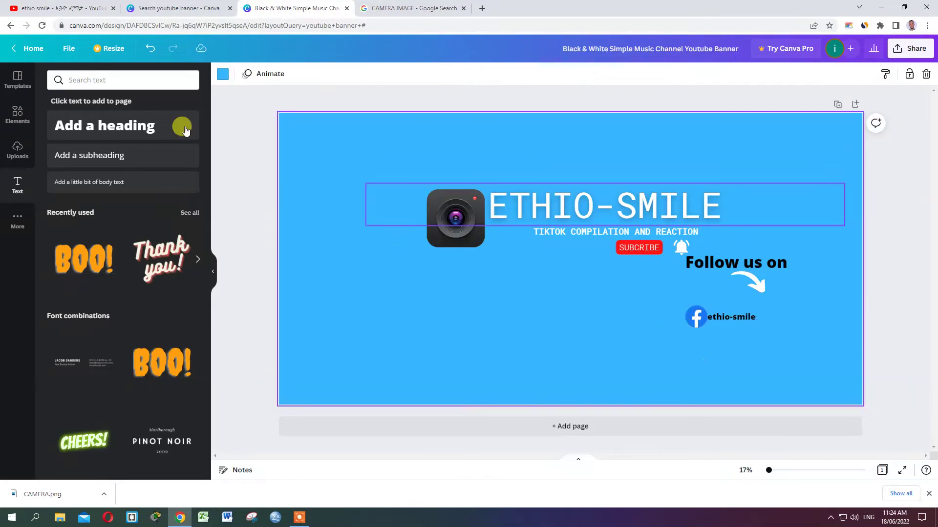
- Search Elements for 'tiktok' and place a small TikTok logo after the Facebook label
left_click(16, 112)
left_click(83, 80)
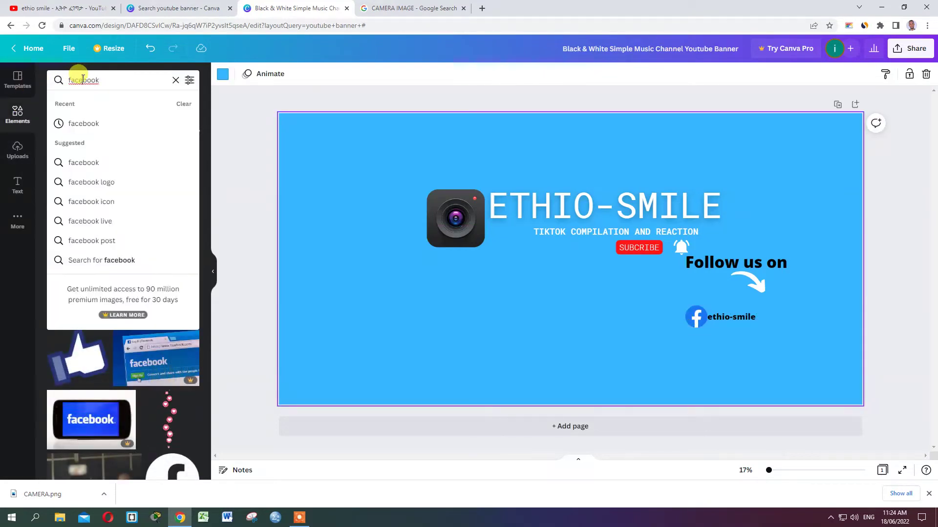
double_click(84, 79)
key("Return")
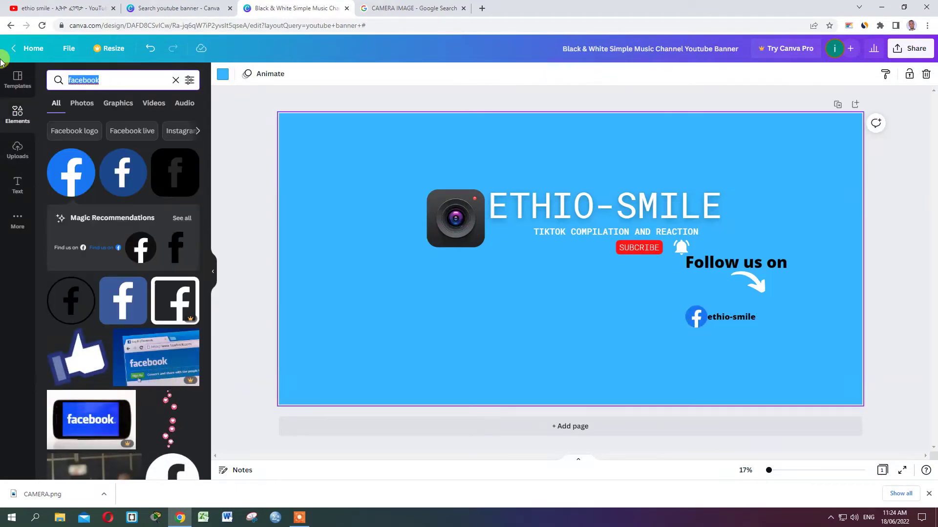
key("BackSpace")
type("t")
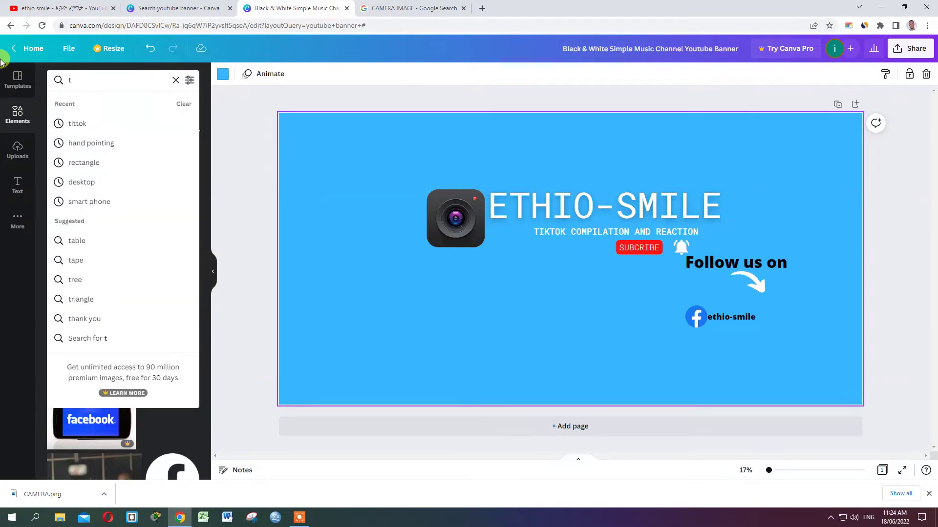
type("itok")
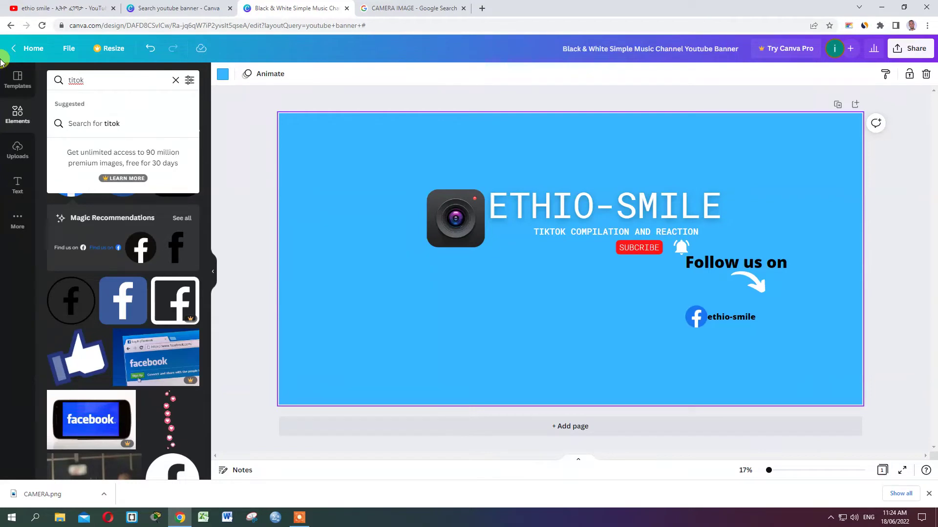
key("Left")
key("Left")
key("Left")
type("k")
key("Return")
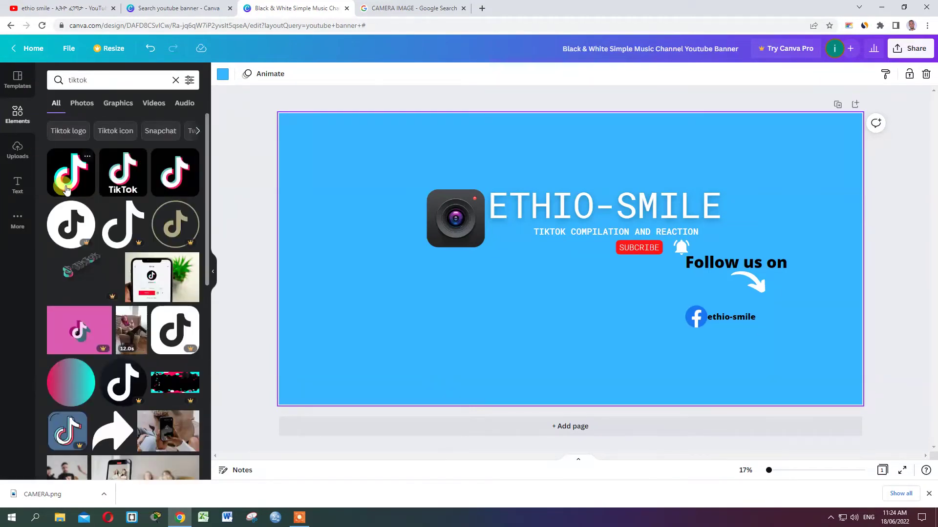
left_click_drag(126, 177, 740, 309)
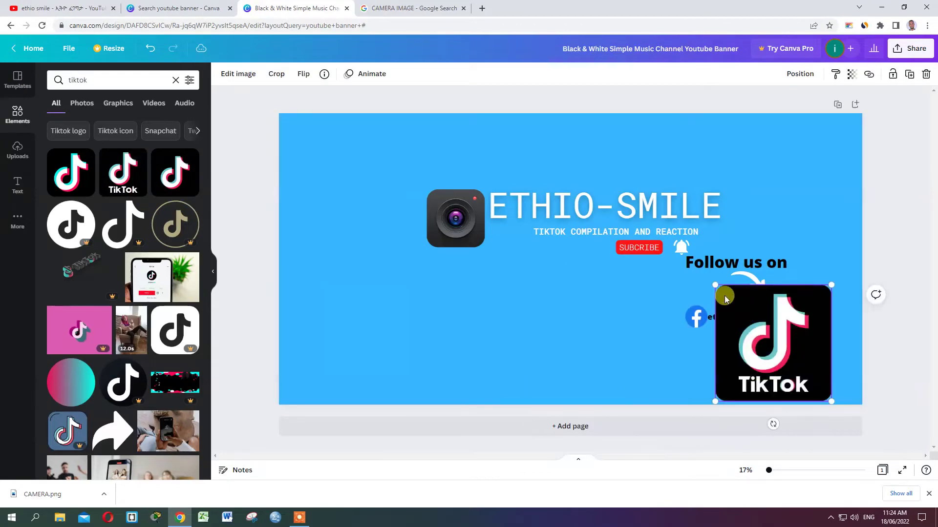
mouse_move(715, 287)
left_mouse_down()
mouse_move(799, 370)
mouse_move(771, 304)
mouse_move(766, 318)
left_mouse_up()
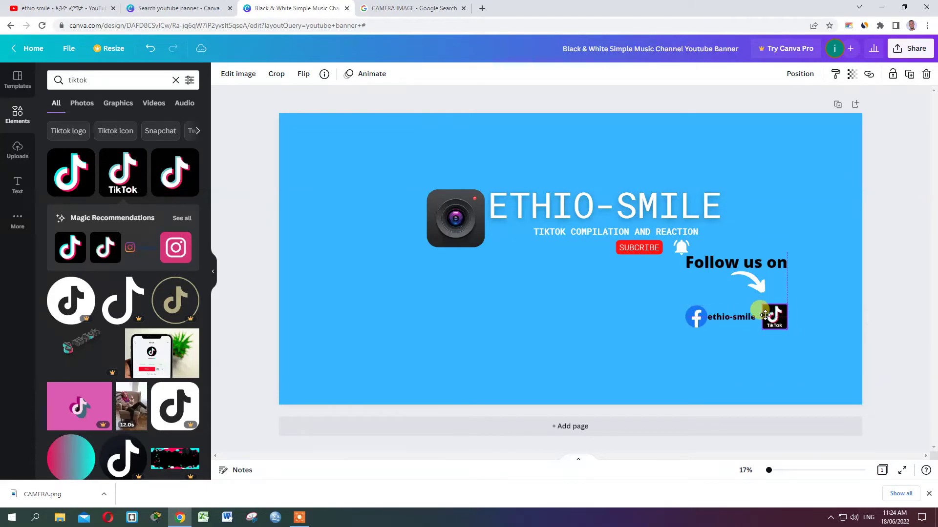
- Duplicate the ethio-smile text and position the copy right of the TikTok logo
left_click(640, 339)
left_click(725, 323)
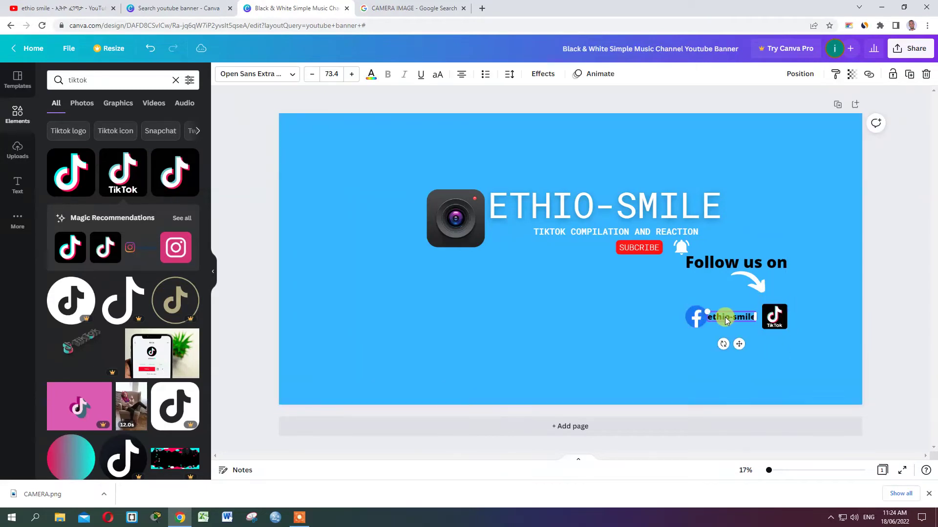
mouse_move(726, 324)
left_mouse_down()
mouse_move(745, 335)
mouse_move(816, 319)
left_mouse_up()
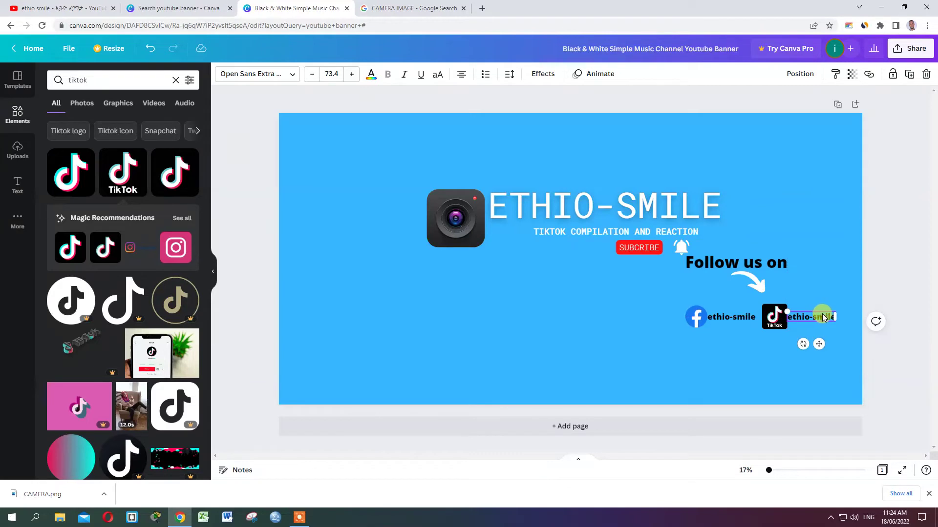
left_click(837, 345)
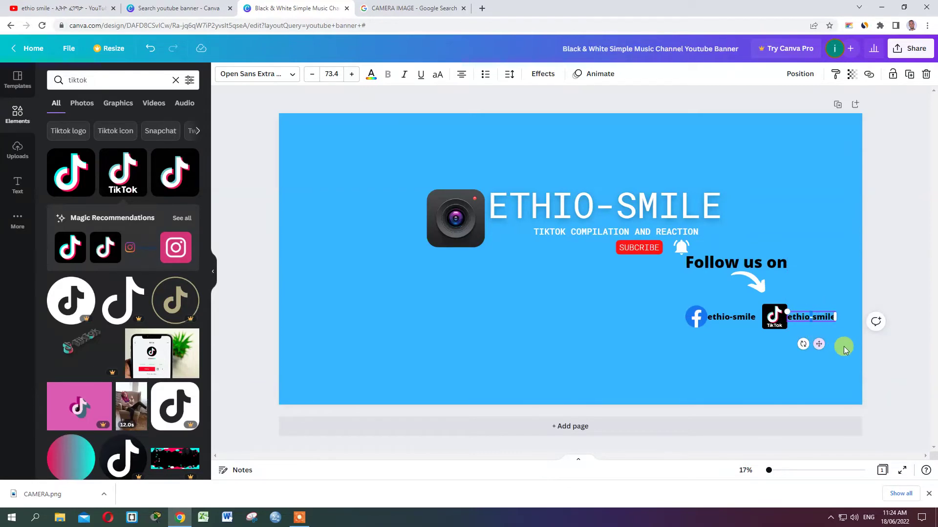
left_click(826, 318)
left_click_drag(826, 318, 832, 318)
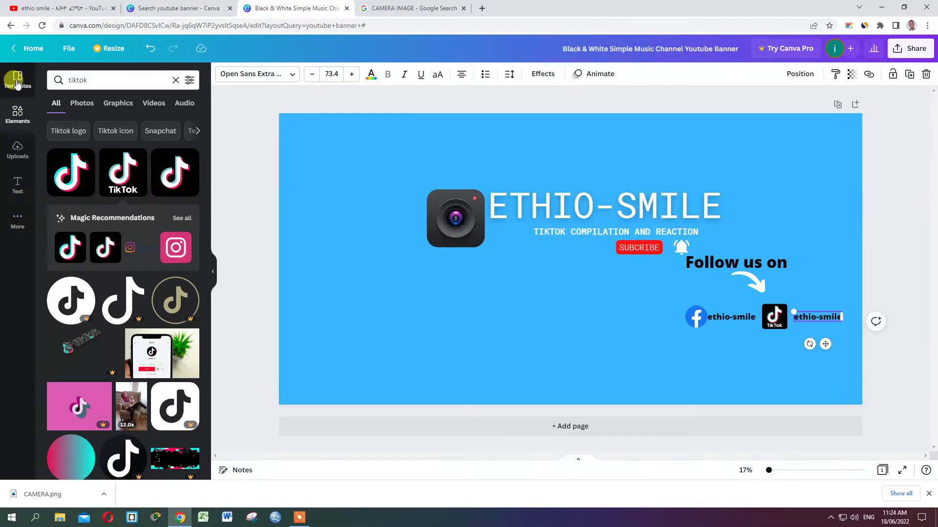
- Colour the TikTok-side ethio-smile red, then recolour the Facebook-side label, trying teal, green and red
left_click(370, 75)
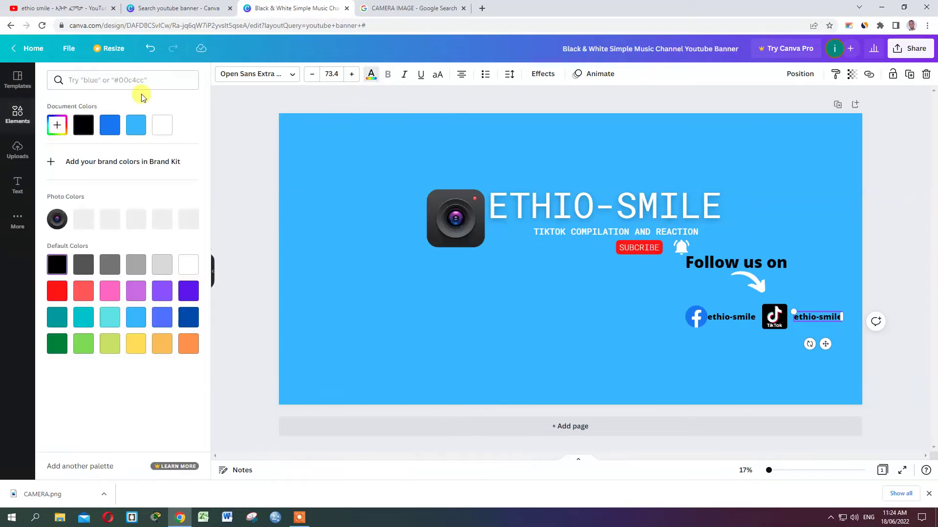
left_click(57, 291)
left_click(721, 318)
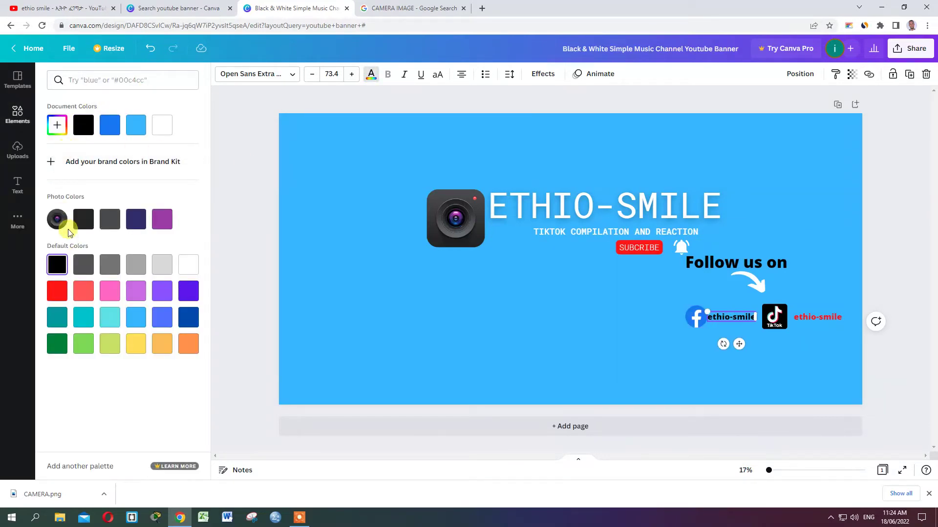
left_click(82, 320)
left_click(61, 344)
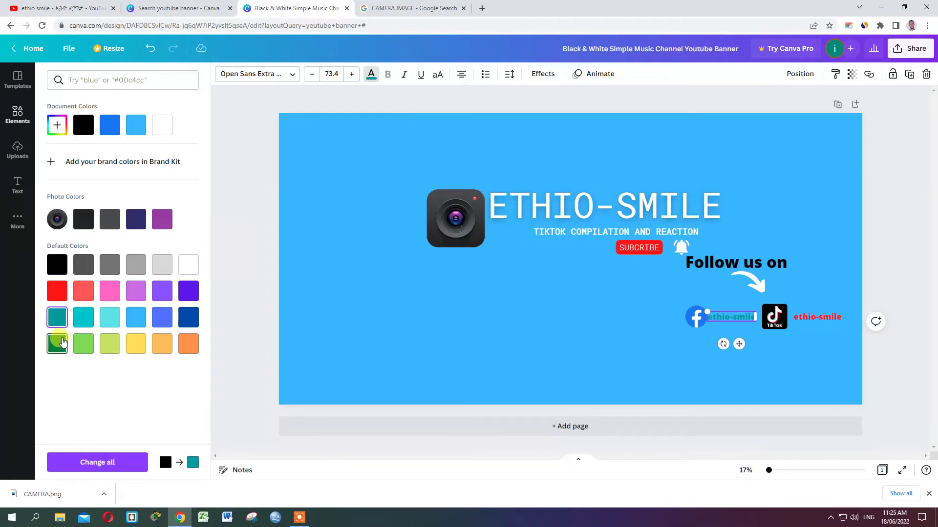
left_click(65, 287)
left_click(879, 184)
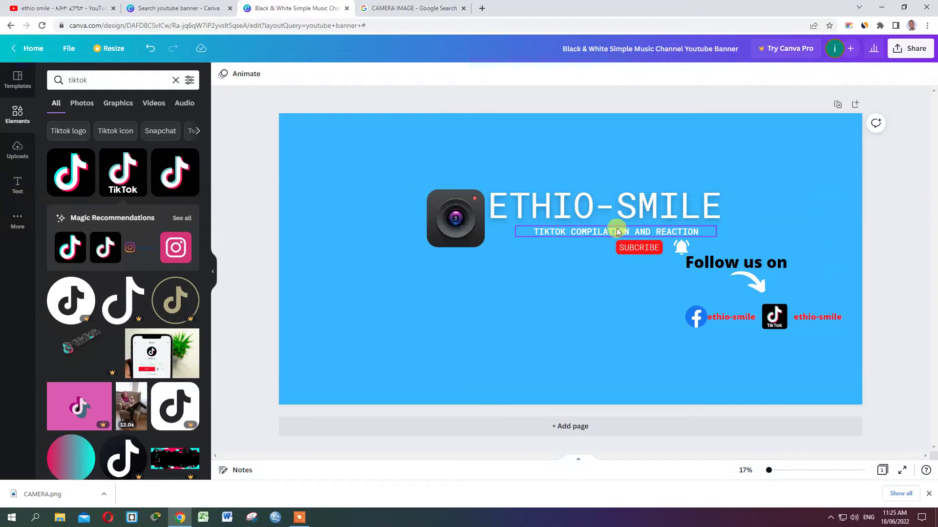
- Download the banner design from Canva as a PNG
left_click(62, 8)
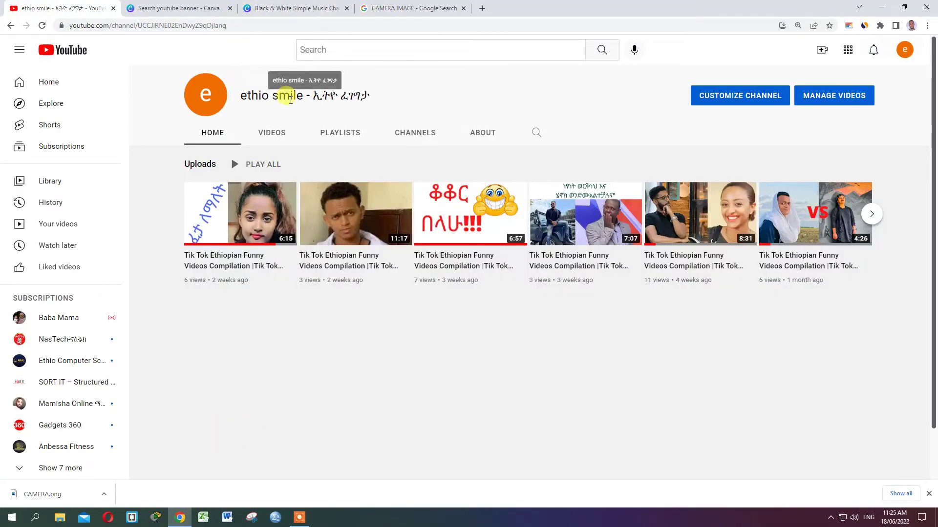
left_click(295, 8)
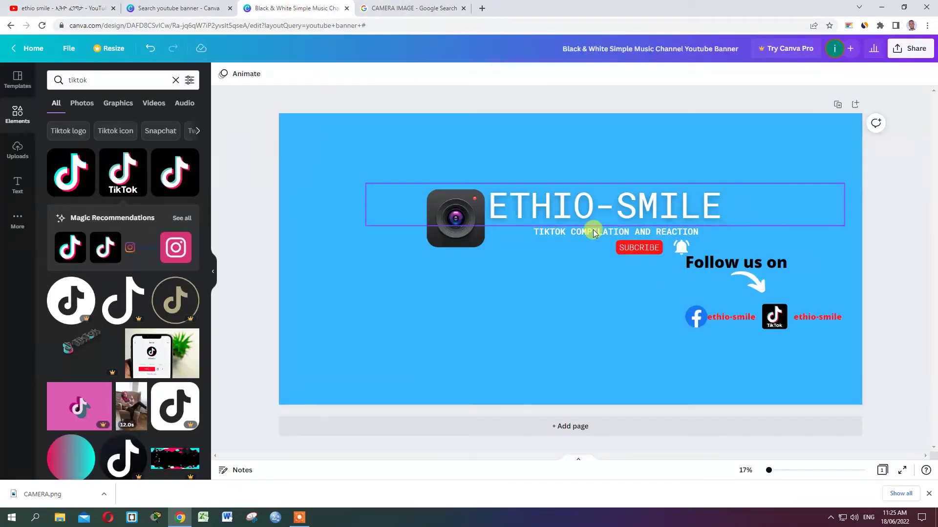
left_click(916, 49)
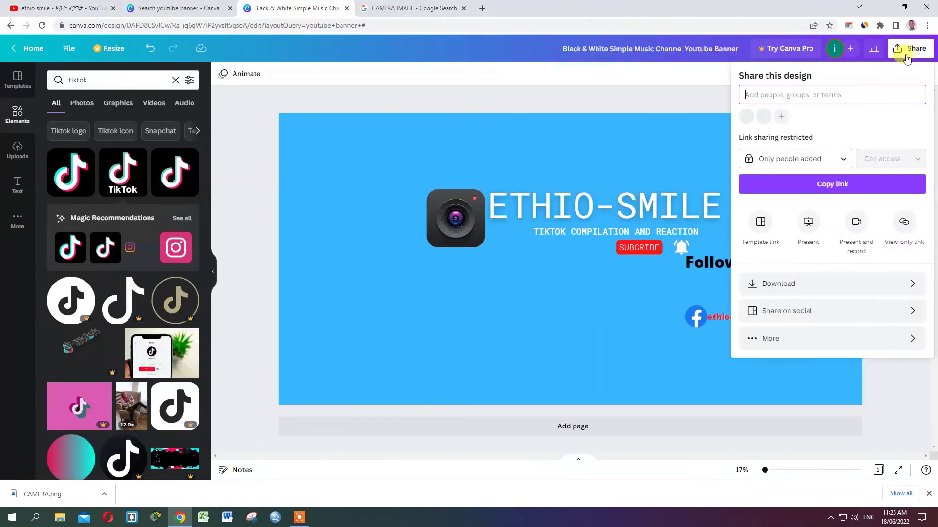
left_click(777, 286)
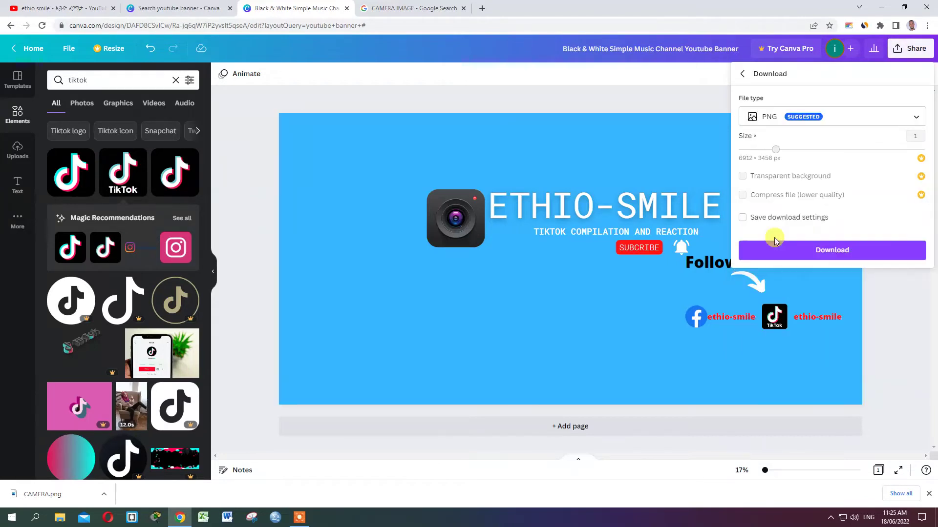
left_click(436, 145)
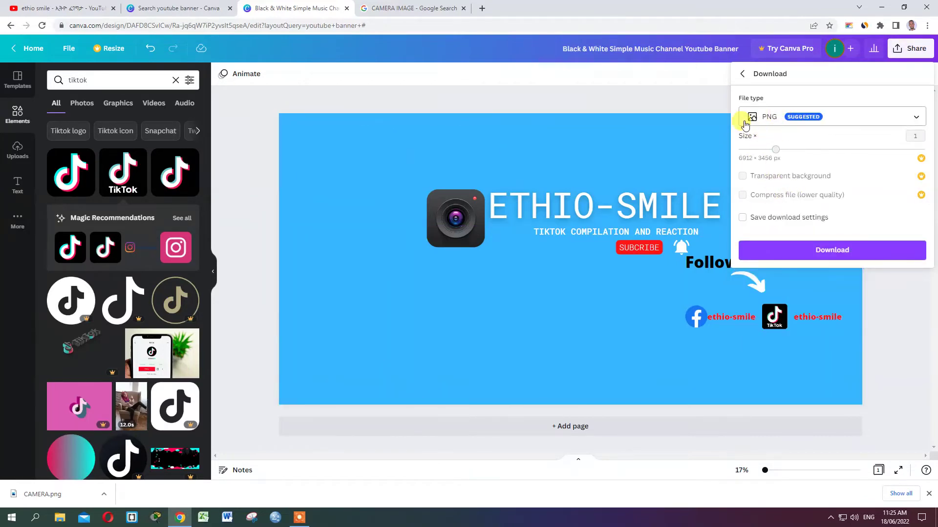
left_click(814, 251)
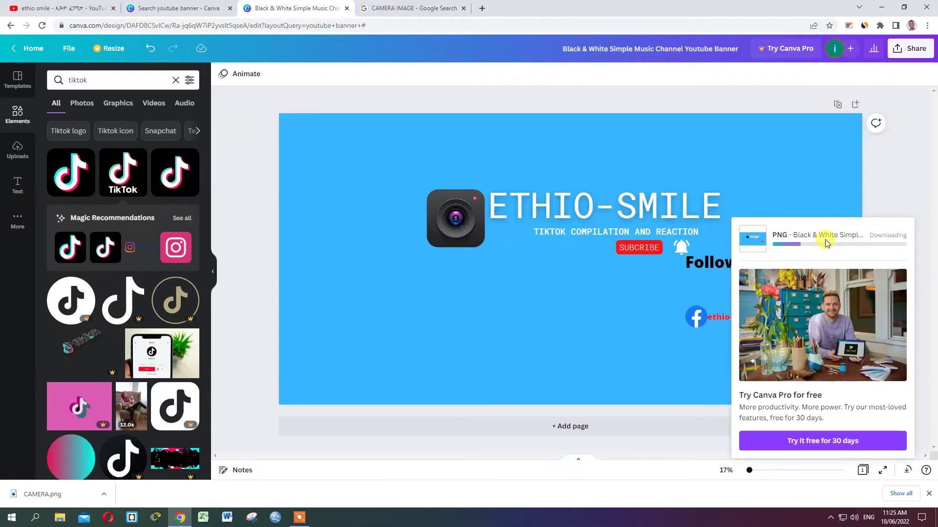
- Reveal the downloaded banner PNG in its Downloads folder
left_click(928, 495)
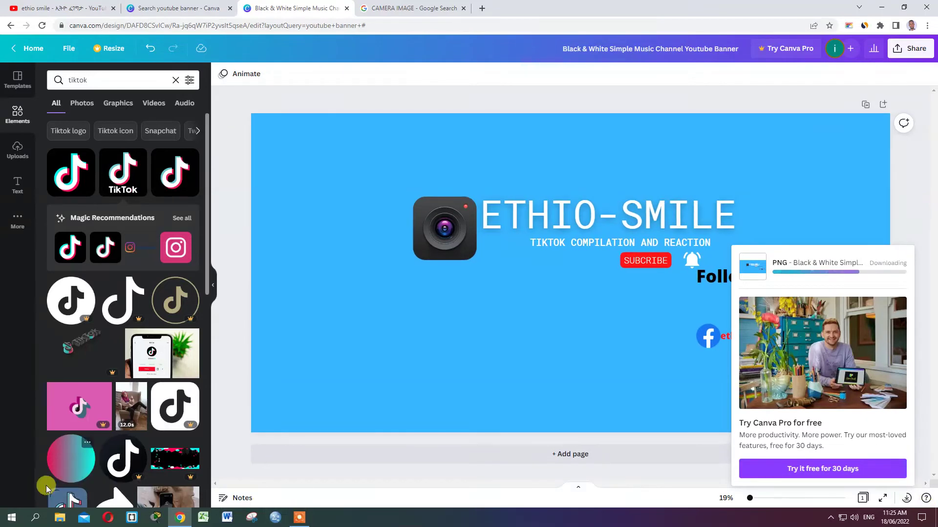
scroll(57, 484, "down", 3)
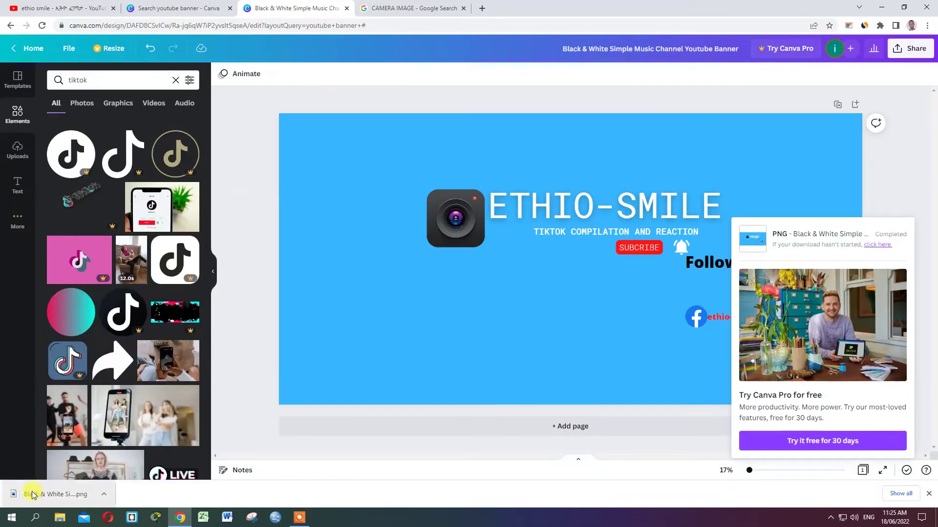
left_click(104, 495)
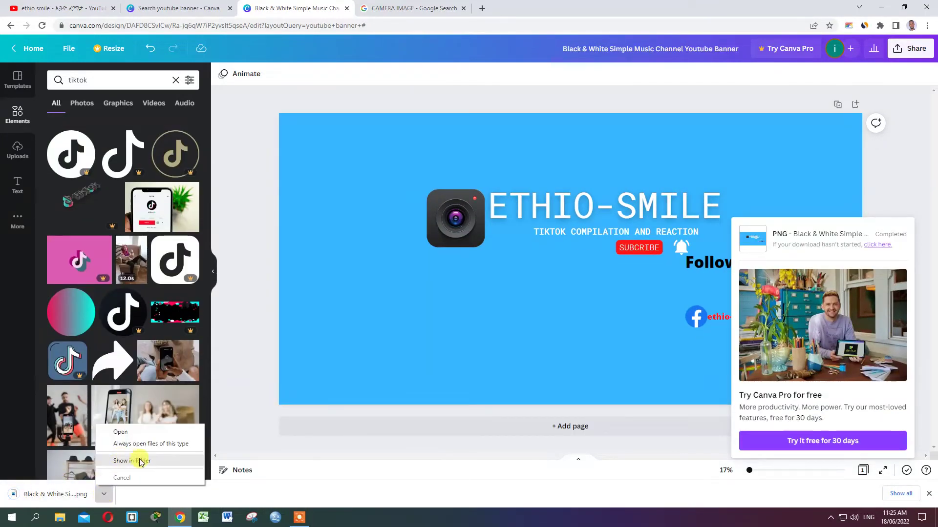
left_click(142, 461)
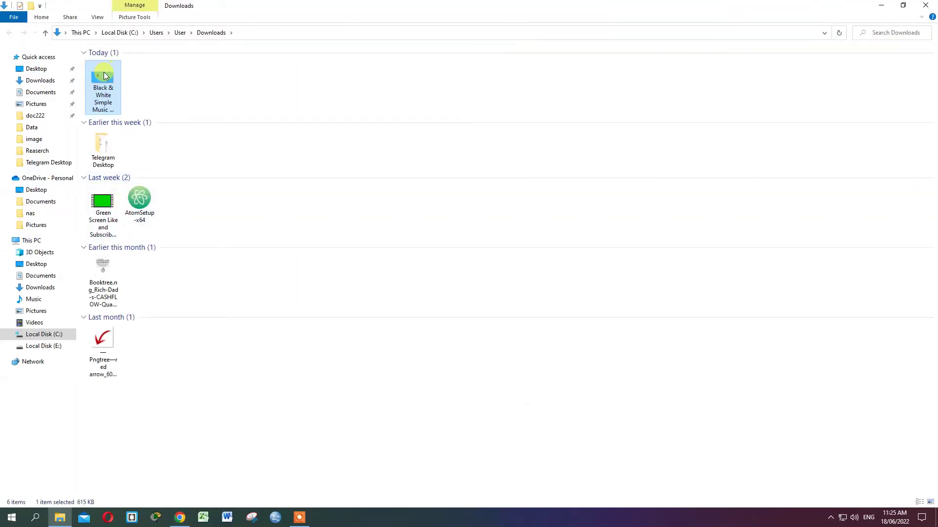
- Rename the downloaded banner PNG in Downloads to 'ethio smile' and close File Explorer
right_click(106, 70)
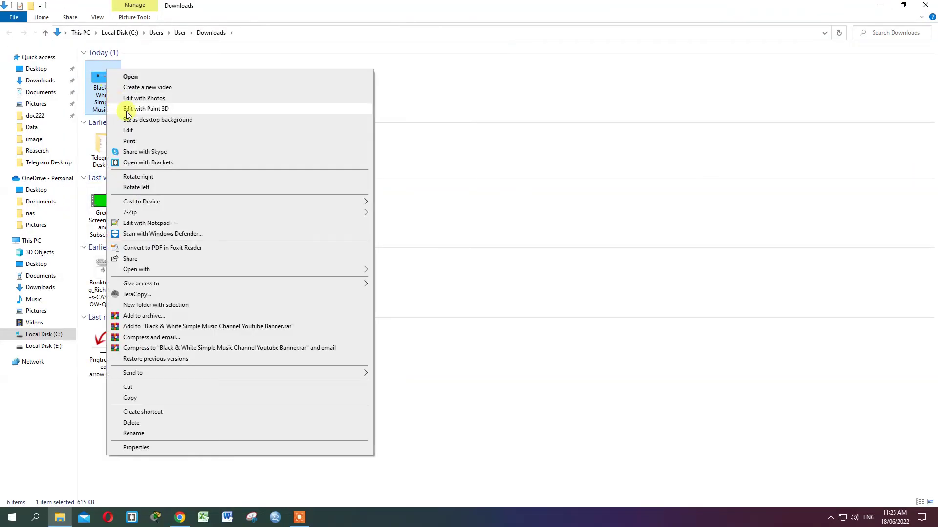
left_click(155, 435)
type("ethio smile")
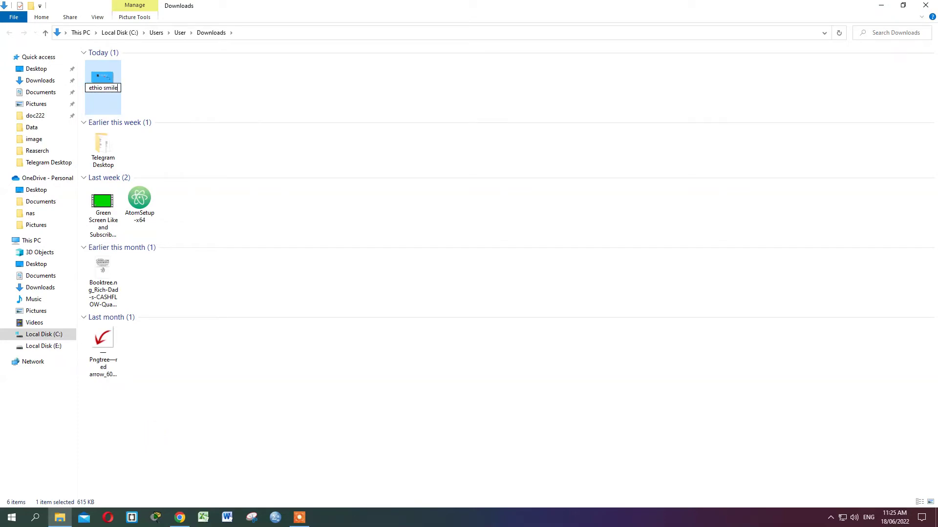
key("Return")
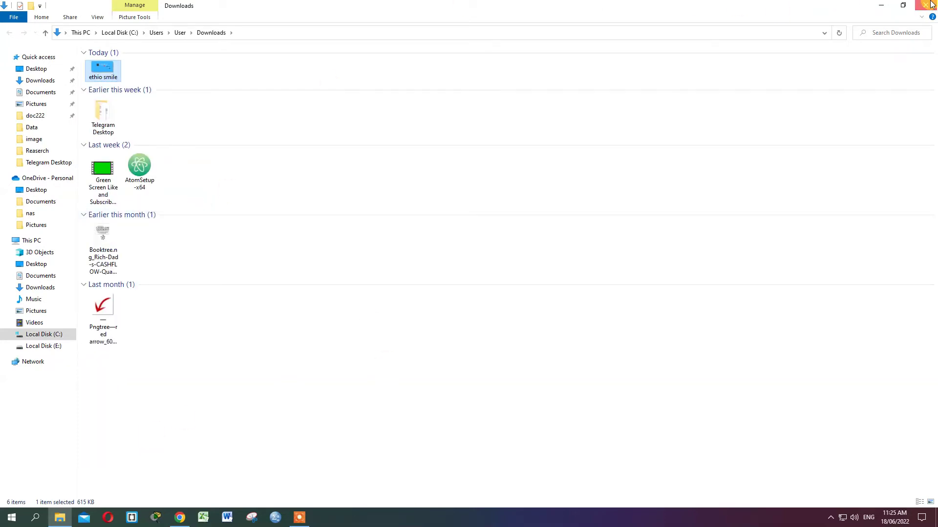
left_click(926, 5)
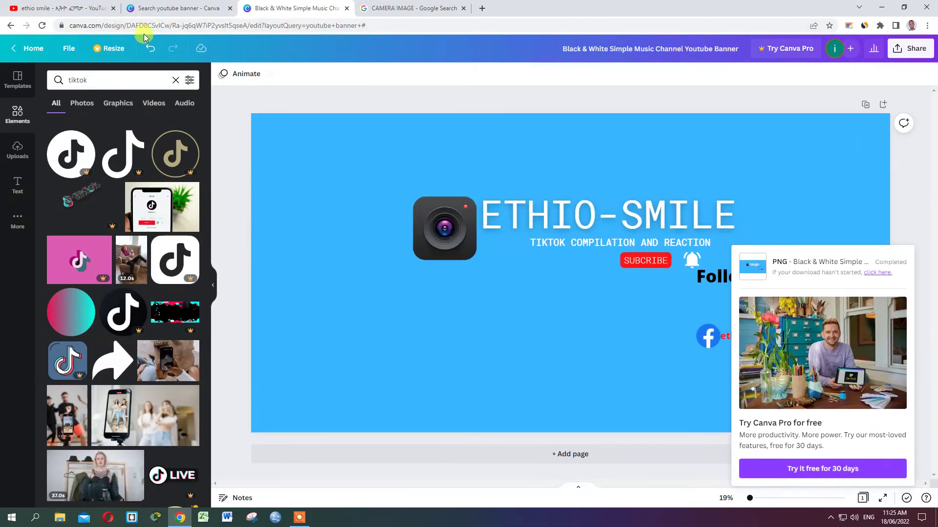
- Open the YouTube channel's customization page on the Branding tab, showing Picture and Banner image
left_click(78, 9)
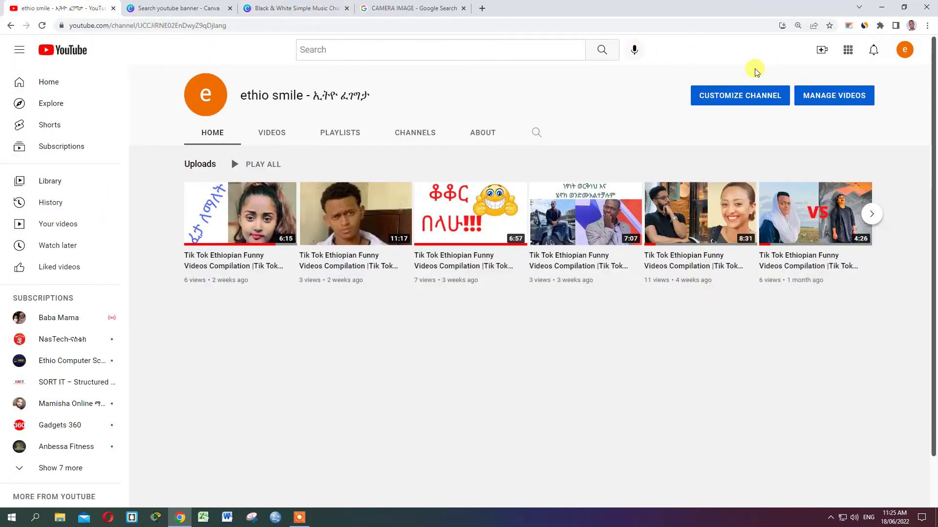
left_click(733, 95)
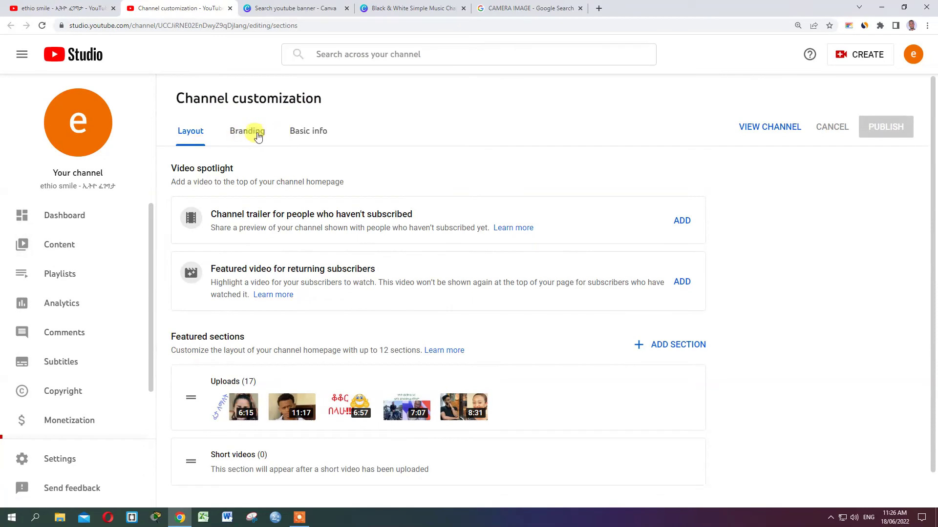
scroll(37, 284, "down", 1)
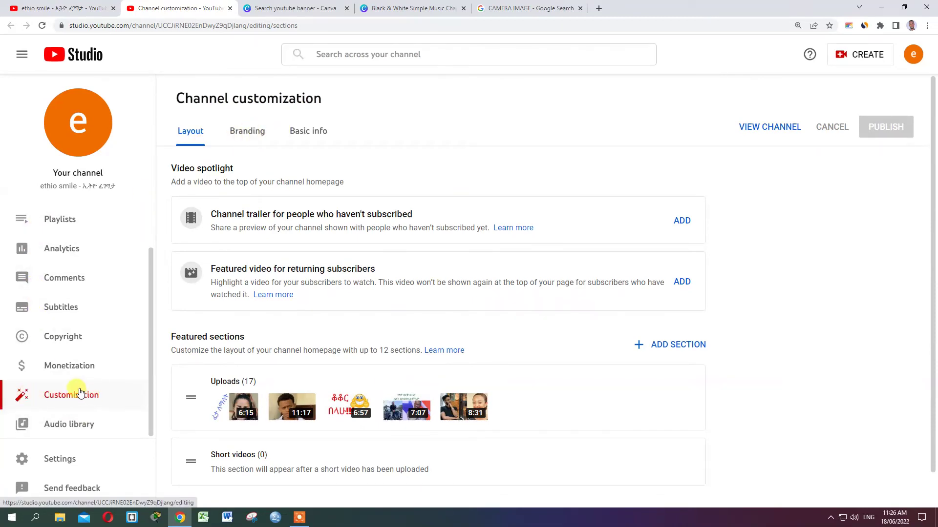
scroll(78, 391, "up", 1)
scroll(73, 361, "down", 1)
scroll(65, 347, "up", 1)
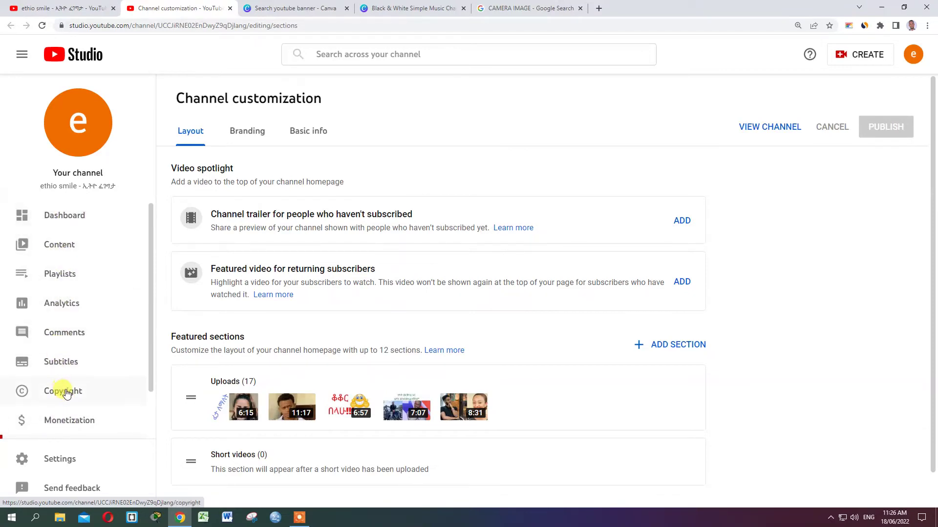
scroll(66, 393, "down", 1)
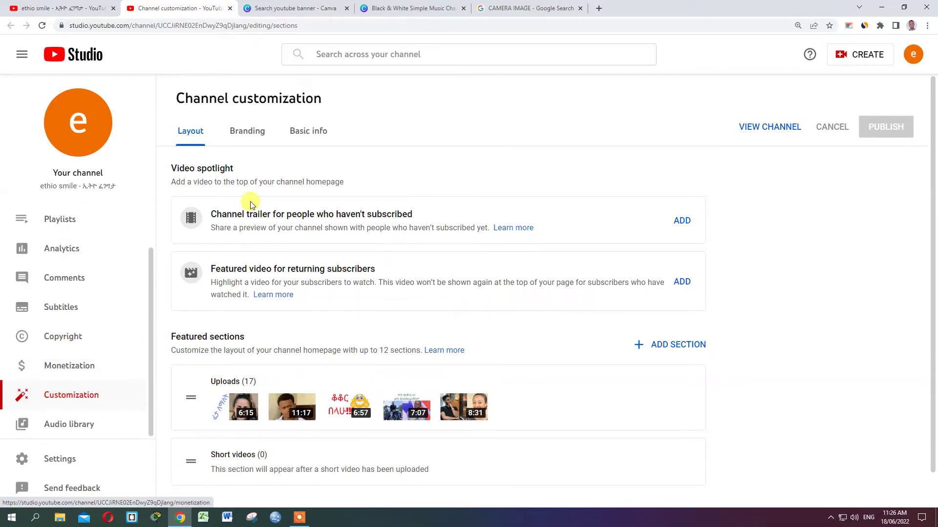
left_click(239, 130)
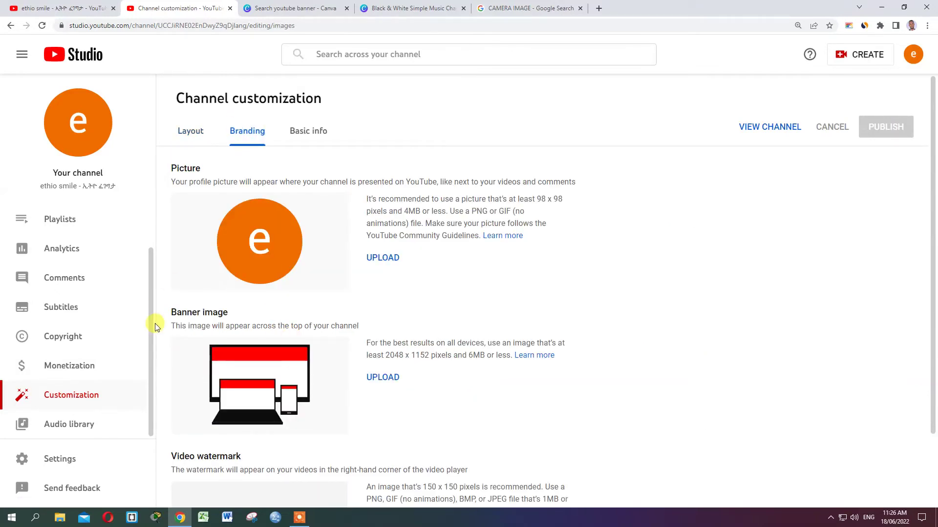
- Load 'ethio smile' from Downloads as the banner image in YouTube Studio's crop preview
left_click(383, 377)
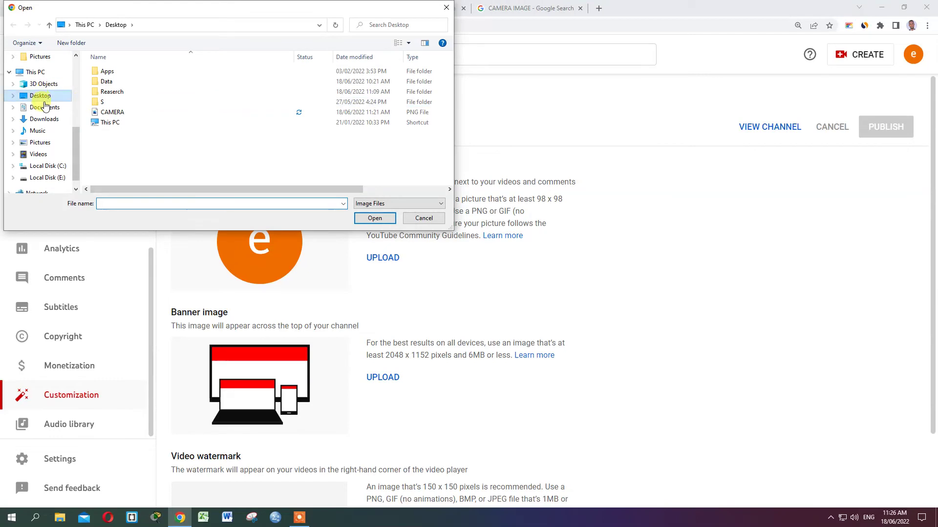
left_click(44, 119)
left_click(110, 86)
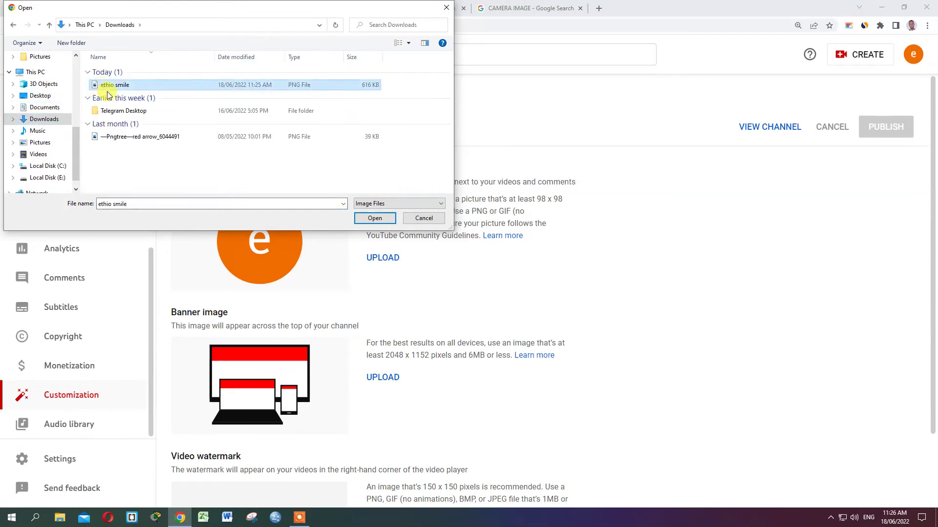
left_click(375, 219)
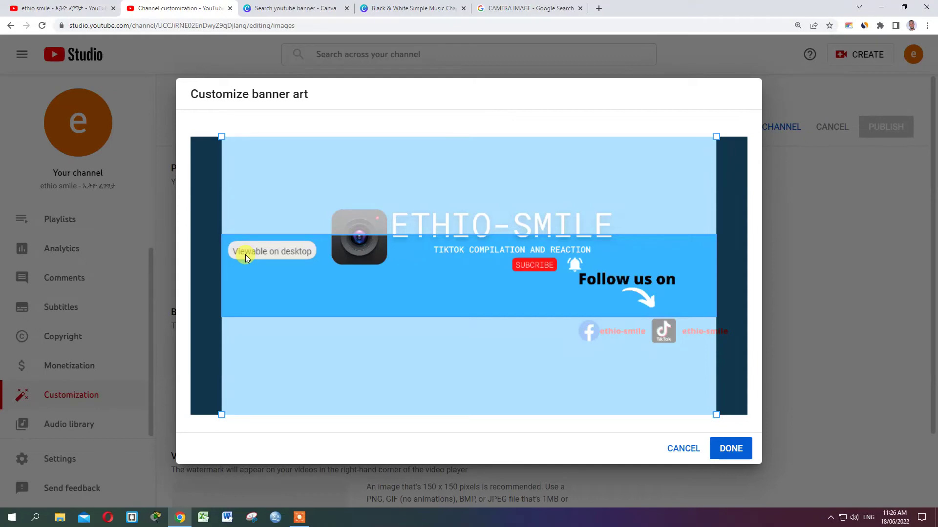
- Check the banner's device viewable areas, cancel the crop, and go back to Canva
left_click(367, 252)
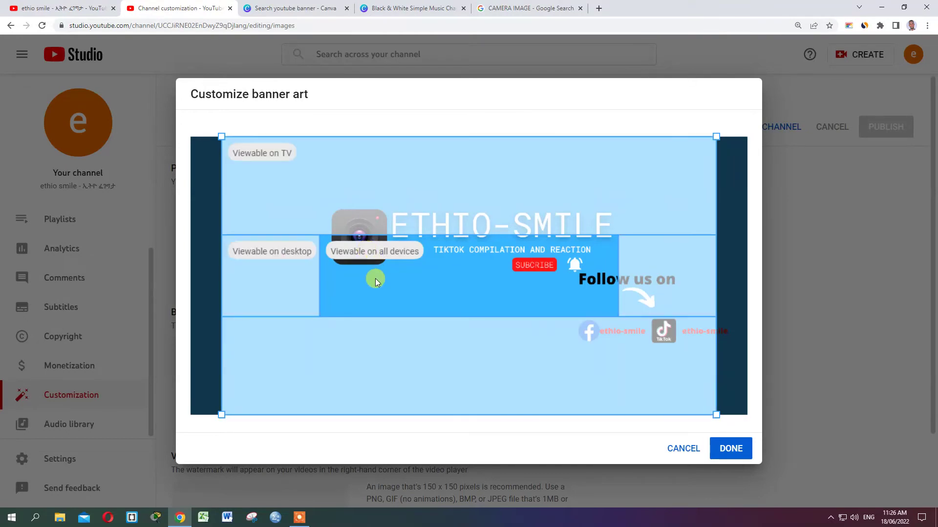
left_click(683, 448)
left_click(395, 7)
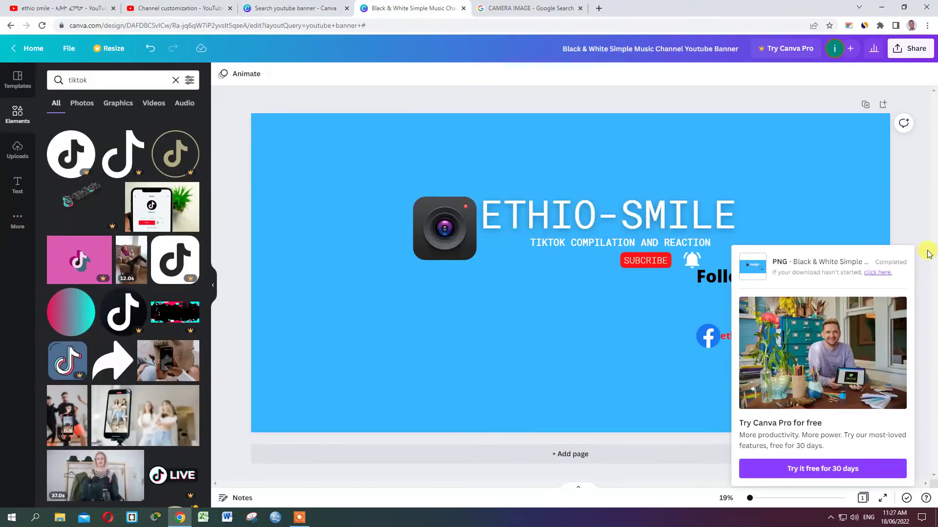
- Move the Facebook icon under 'Follow us on' and shrink that text slightly leftward
left_click(906, 211)
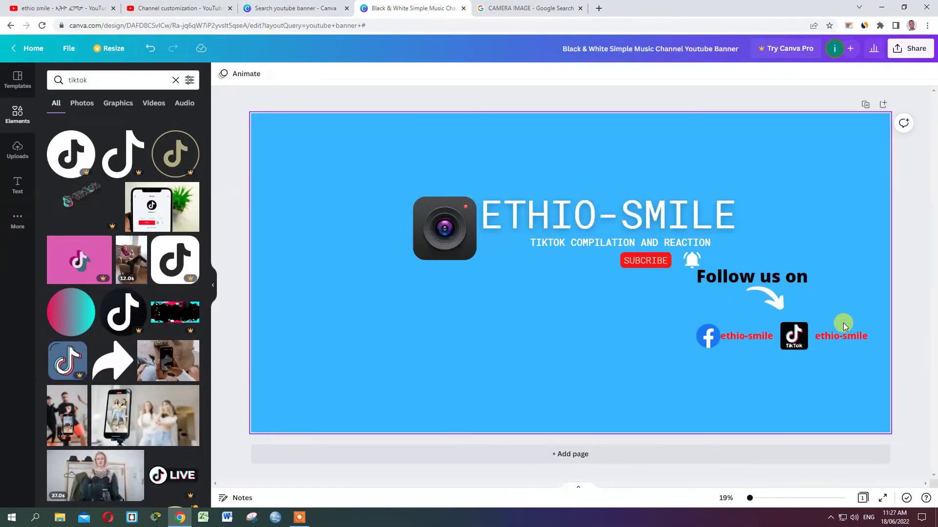
left_click(709, 336)
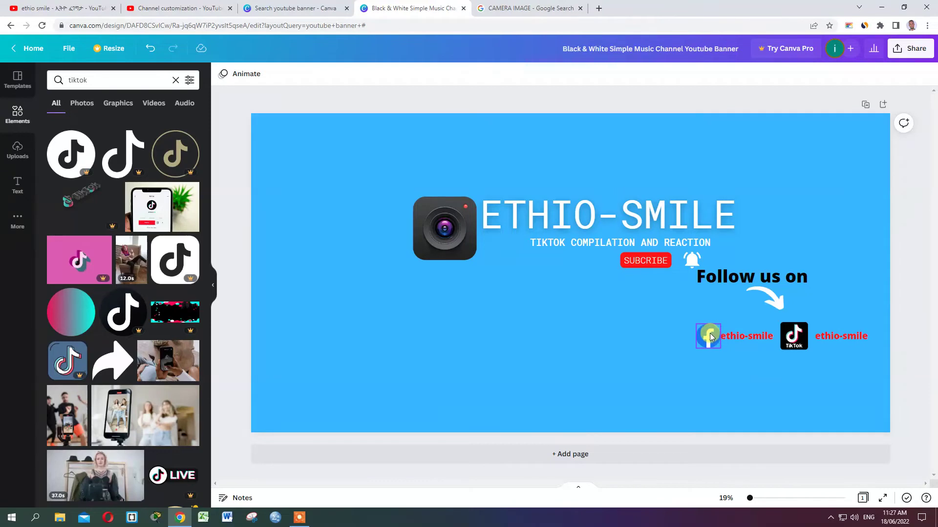
left_click_drag(709, 337, 707, 298)
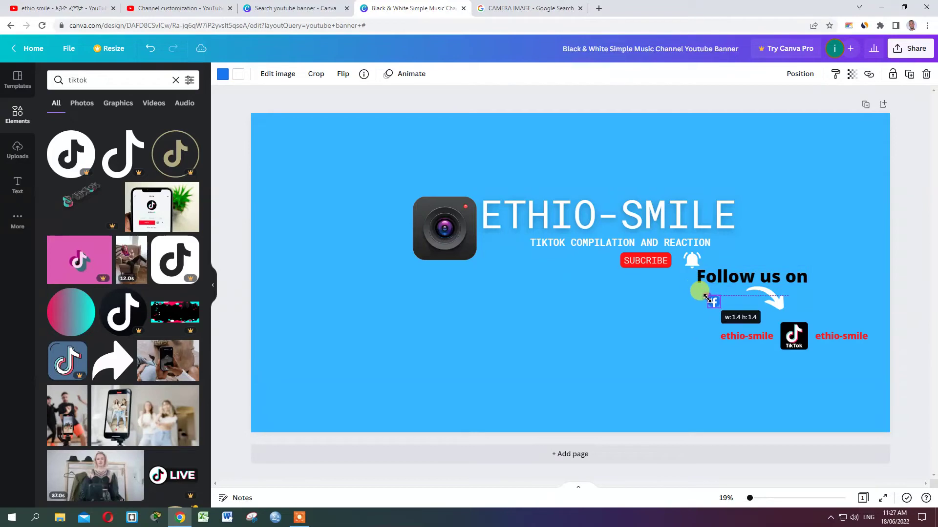
left_click(706, 270)
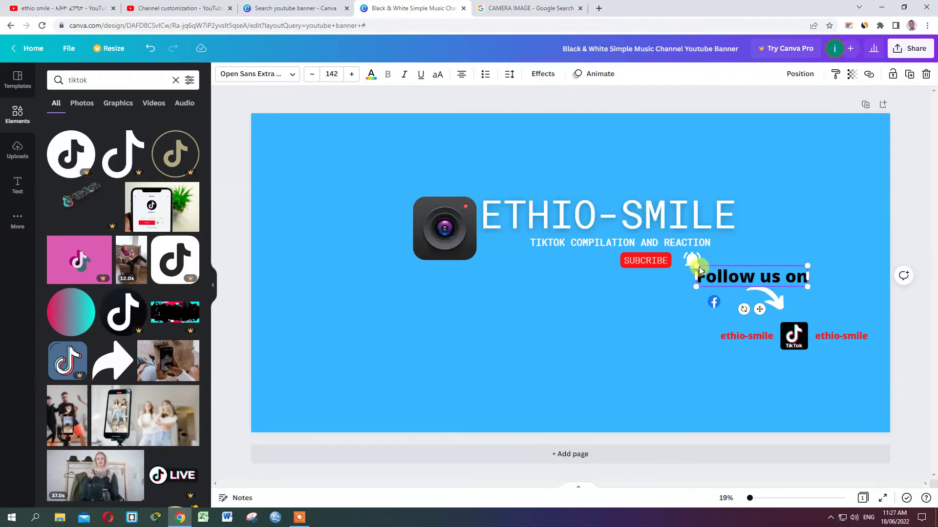
mouse_move(699, 270)
left_mouse_down()
mouse_move(736, 270)
mouse_move(772, 295)
mouse_move(746, 294)
mouse_move(787, 283)
left_mouse_up()
- Recolour the arrow graphic red
left_click(762, 290)
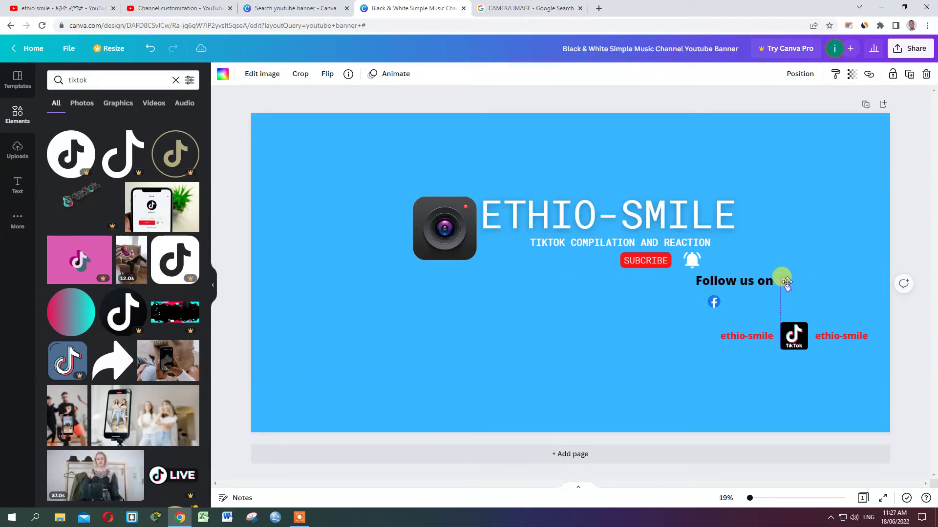
left_click(223, 74)
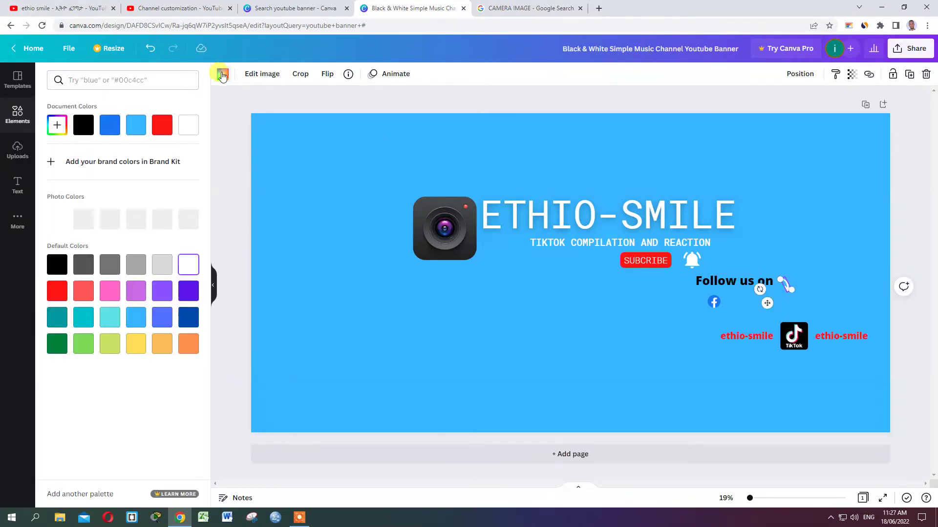
left_click(167, 127)
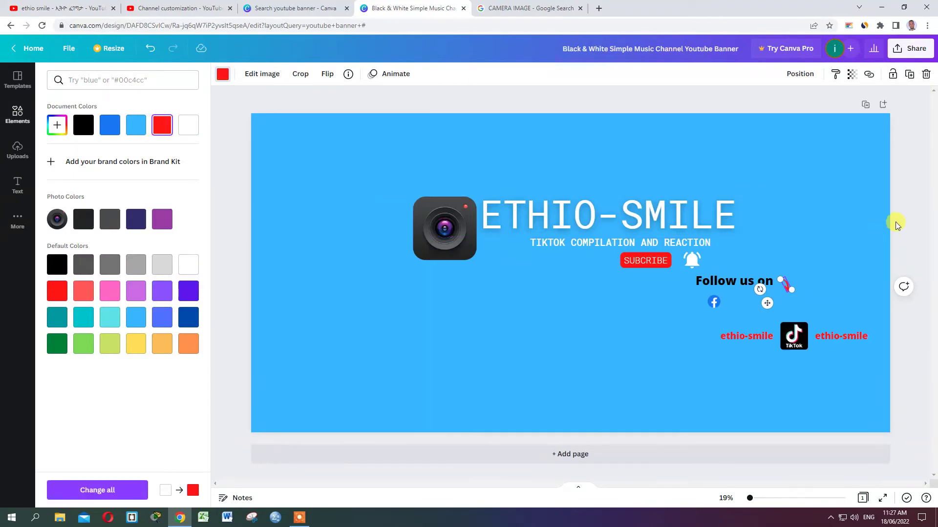
key("Escape")
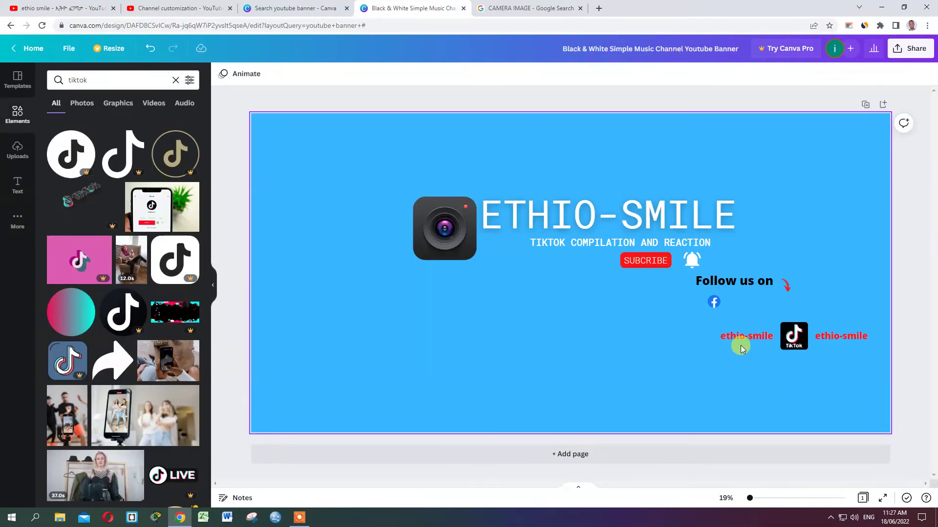
- Line up Facebook, ethio-smile, TikTok and ethio-smile in one row under 'Follow us on'
left_click_drag(739, 340, 743, 306)
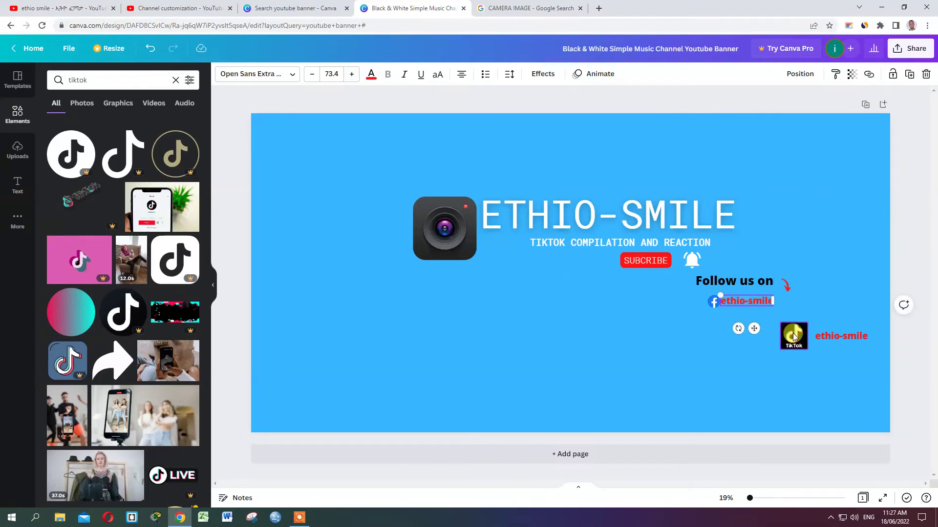
left_click_drag(793, 336, 785, 302)
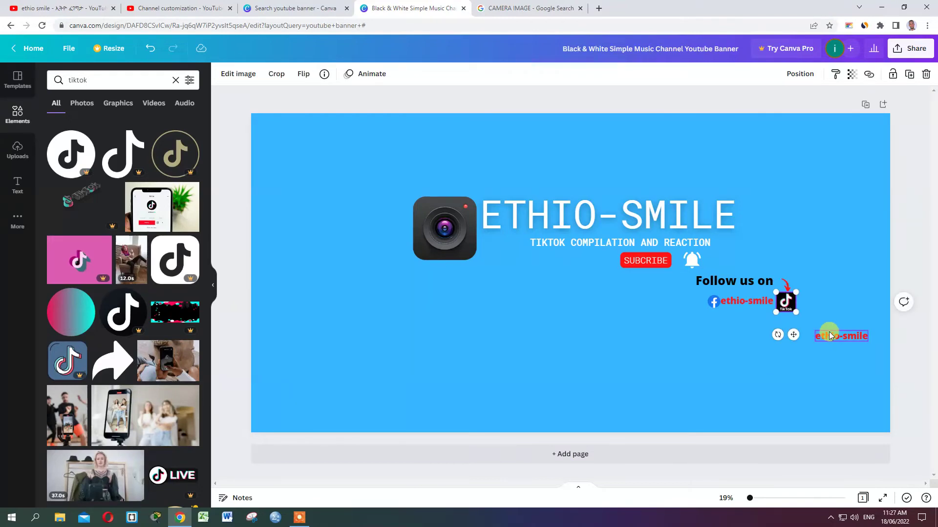
left_click_drag(830, 336, 814, 303)
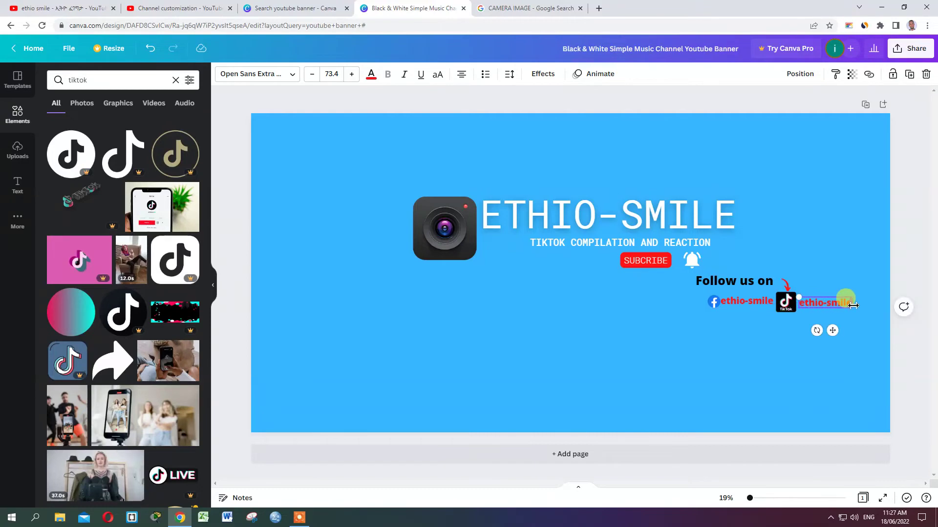
mouse_move(714, 301)
left_mouse_down()
mouse_move(707, 305)
mouse_move(724, 301)
left_mouse_up()
left_click_drag(786, 301, 774, 302)
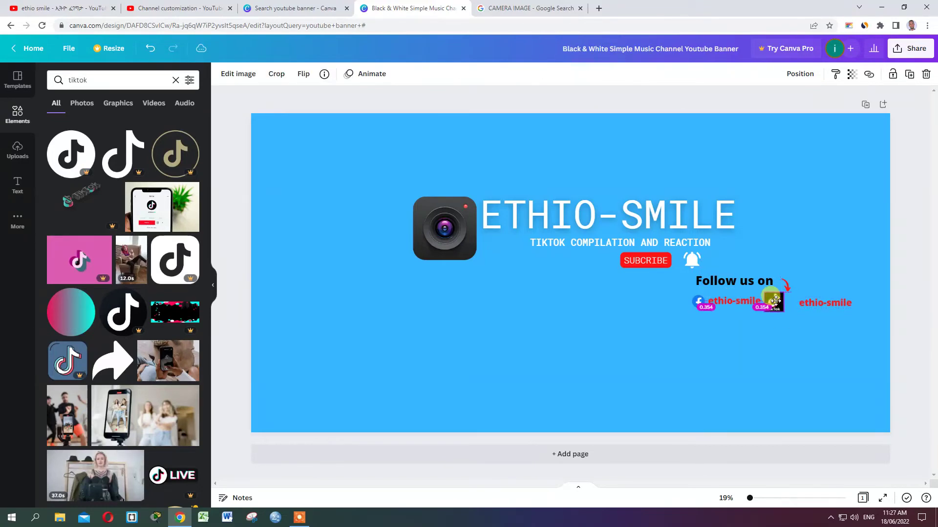
left_click_drag(830, 306, 817, 304)
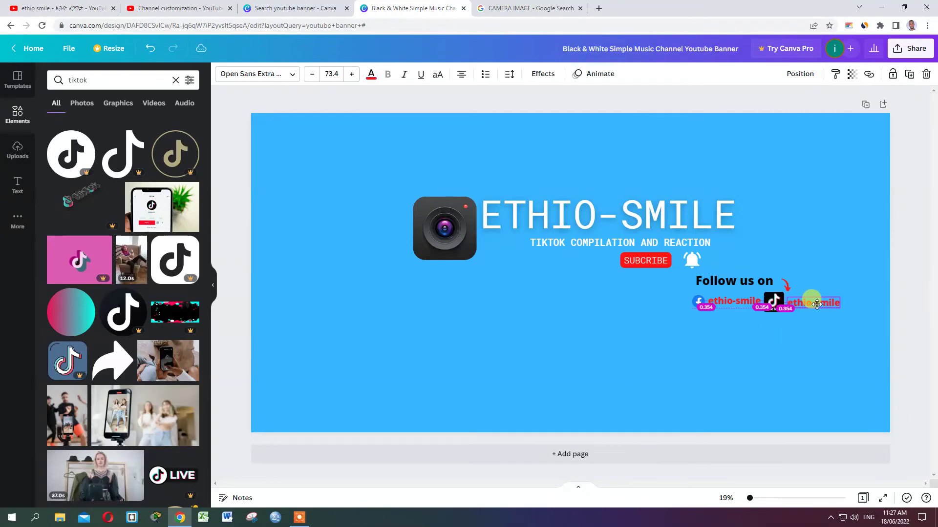
left_click(917, 257)
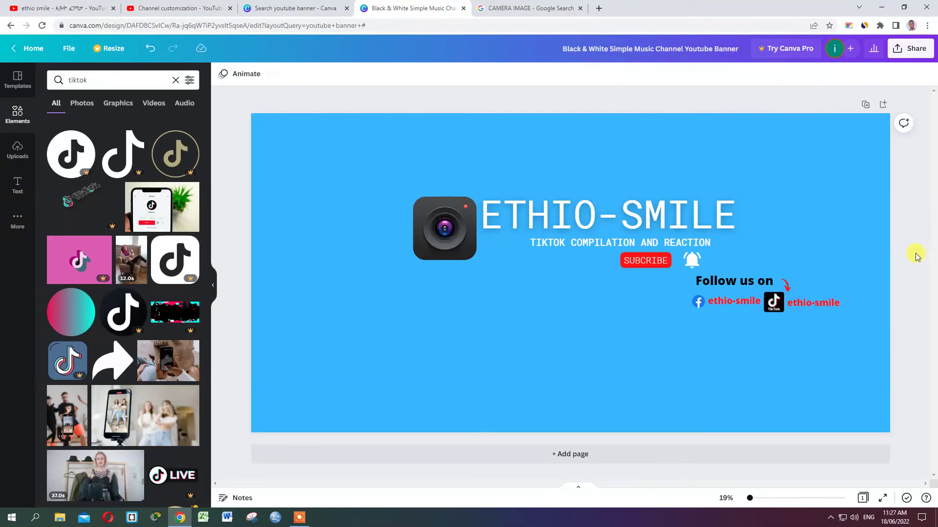
- Shift the camera image, SUBCRIBE button, bell, subtitle and ETHIO-SMILE title lower on the banner
left_click(453, 252)
left_click(452, 252)
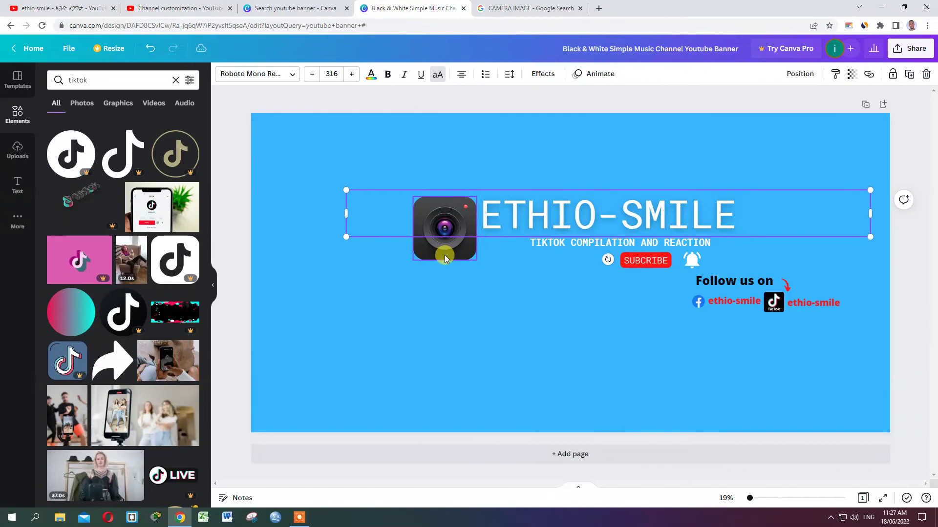
left_click_drag(451, 253, 445, 278)
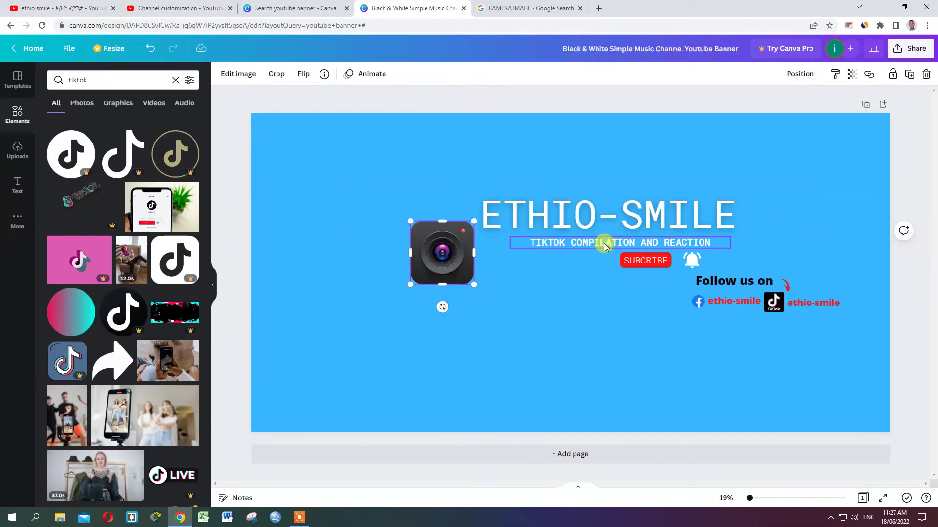
left_click_drag(636, 263, 636, 290)
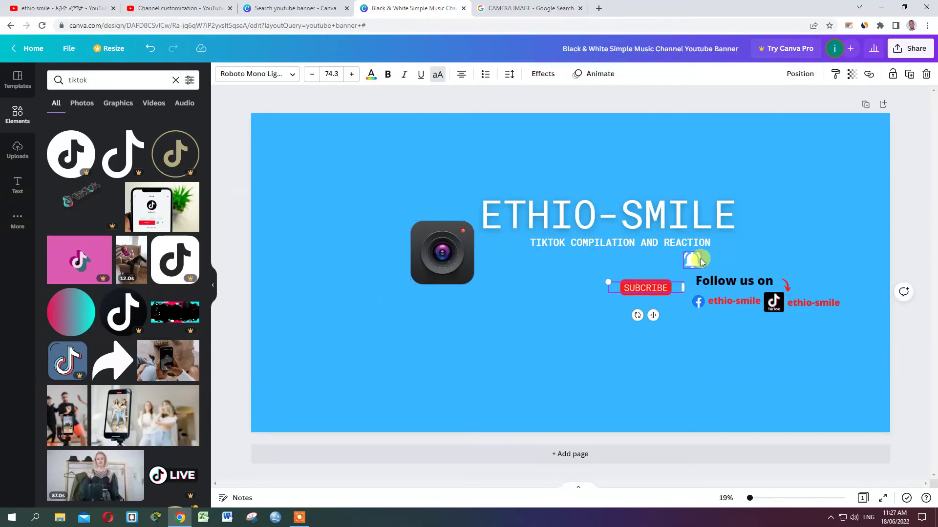
left_click_drag(694, 260, 684, 288)
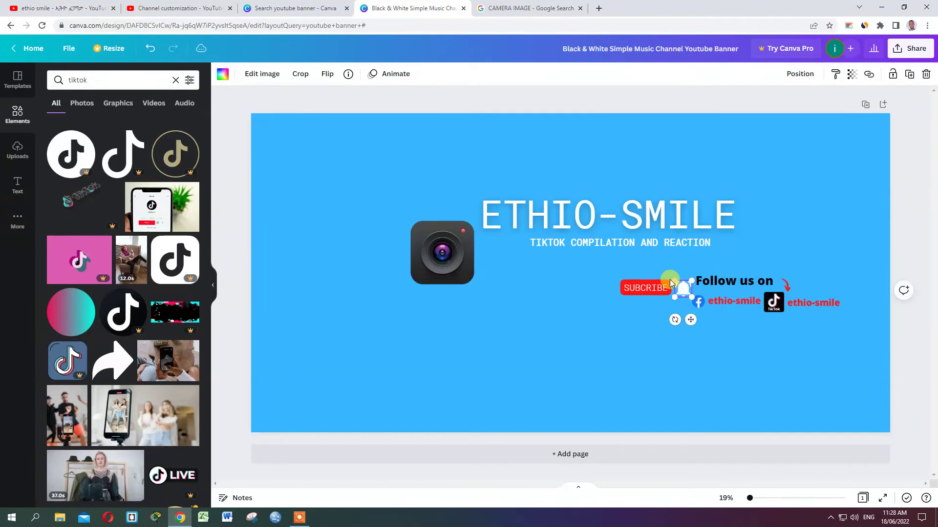
left_click_drag(539, 248, 539, 270)
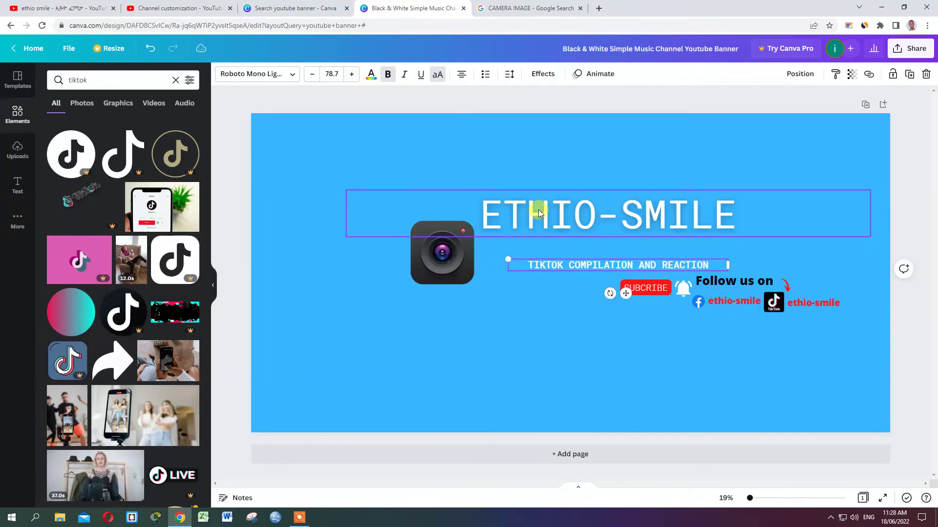
left_click_drag(539, 211, 537, 237)
left_click(572, 318)
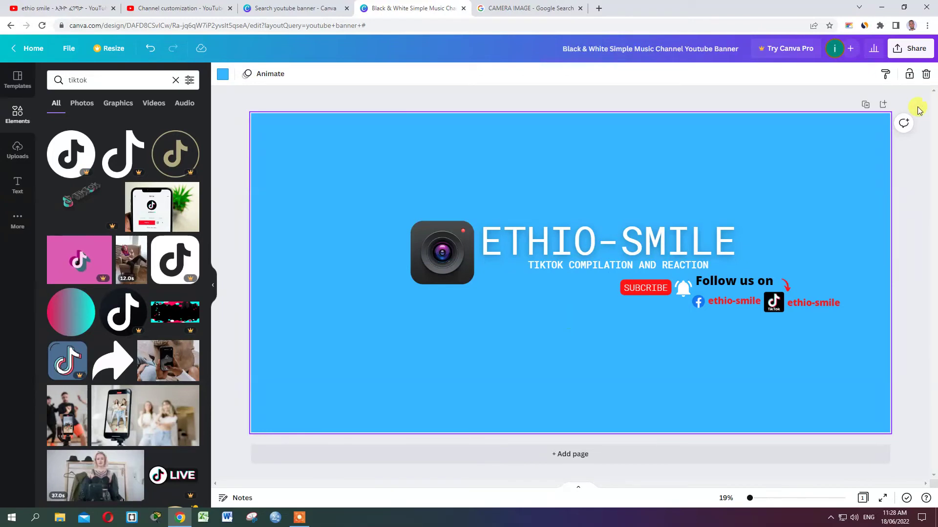
- Download the rearranged banner from Canva as a PNG file
left_click(910, 48)
left_click(792, 281)
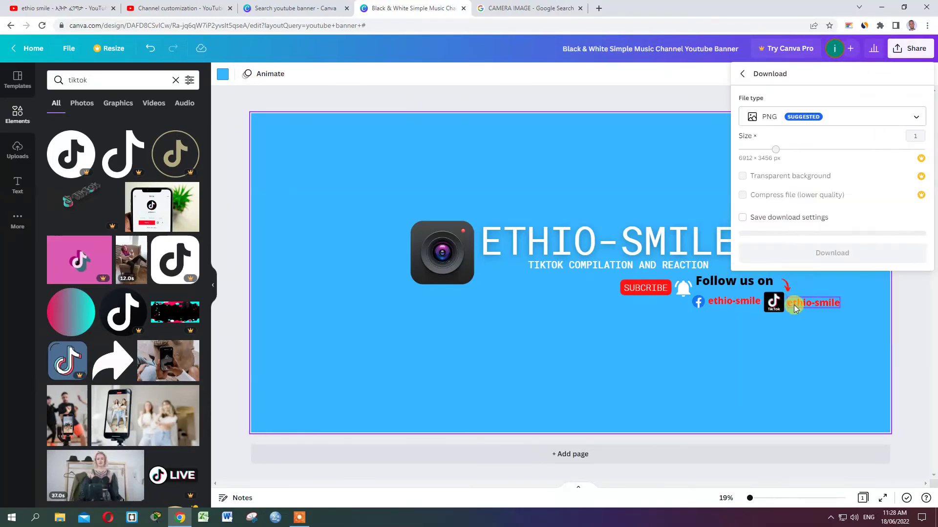
left_click(825, 249)
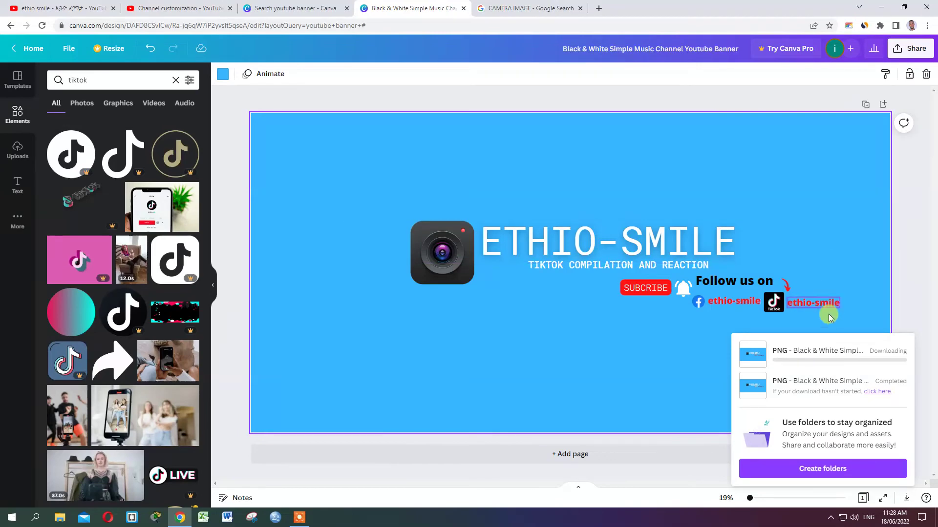
left_click(146, 7)
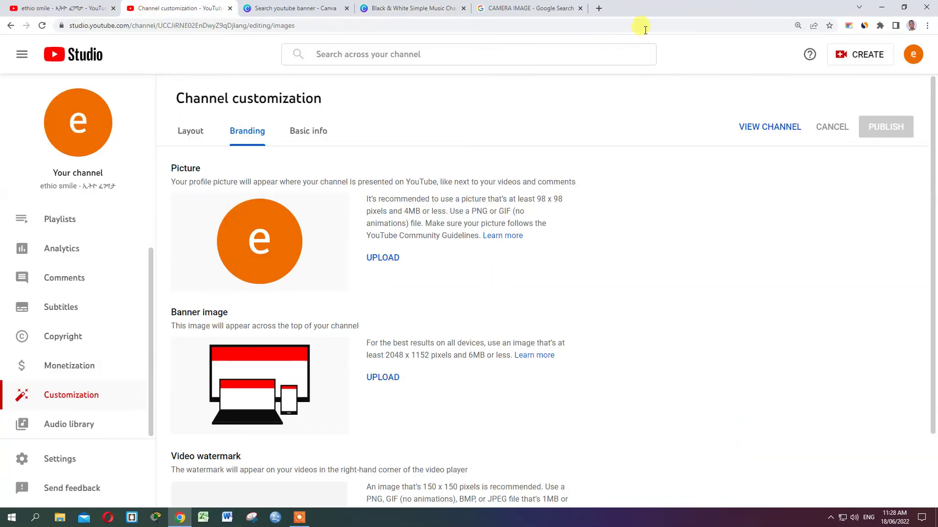
left_click(380, 7)
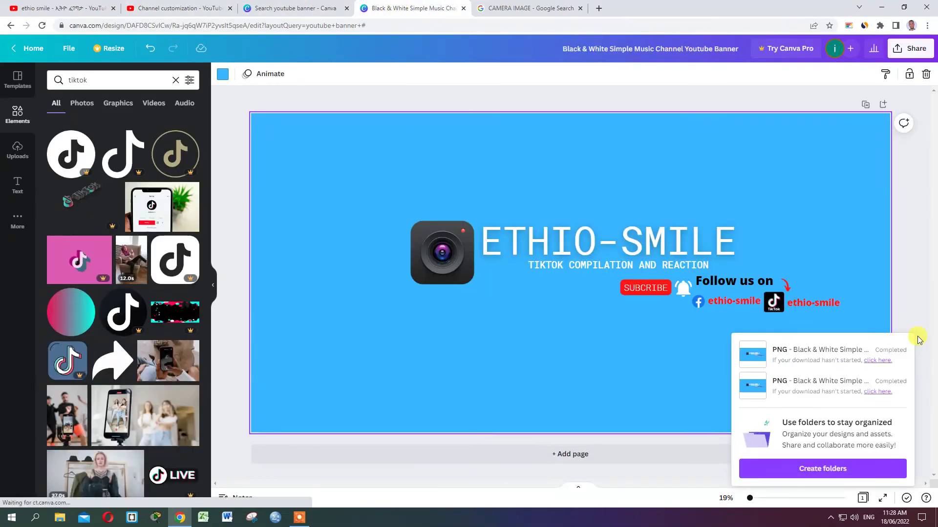
left_click(103, 494)
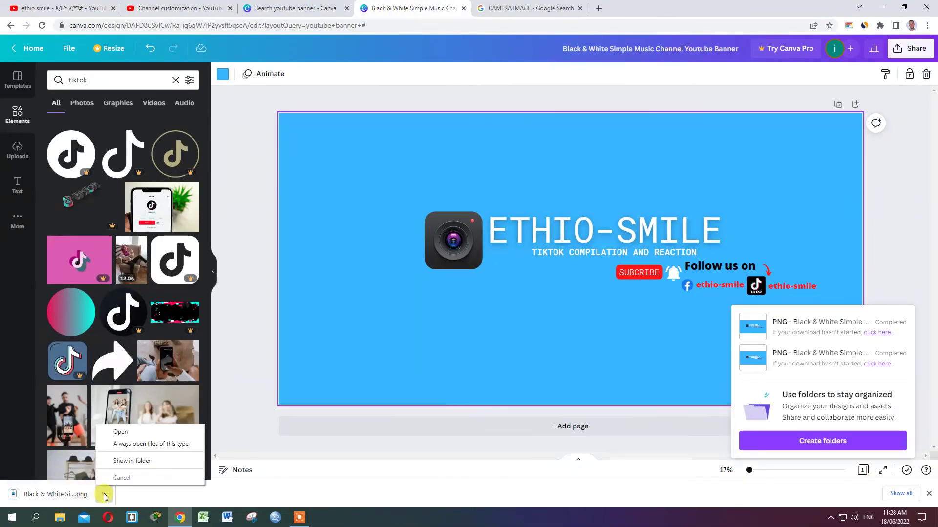
- Rename the newly downloaded banner PNG in Downloads to 'ethio' and close the folder
left_click(110, 464)
right_click(101, 82)
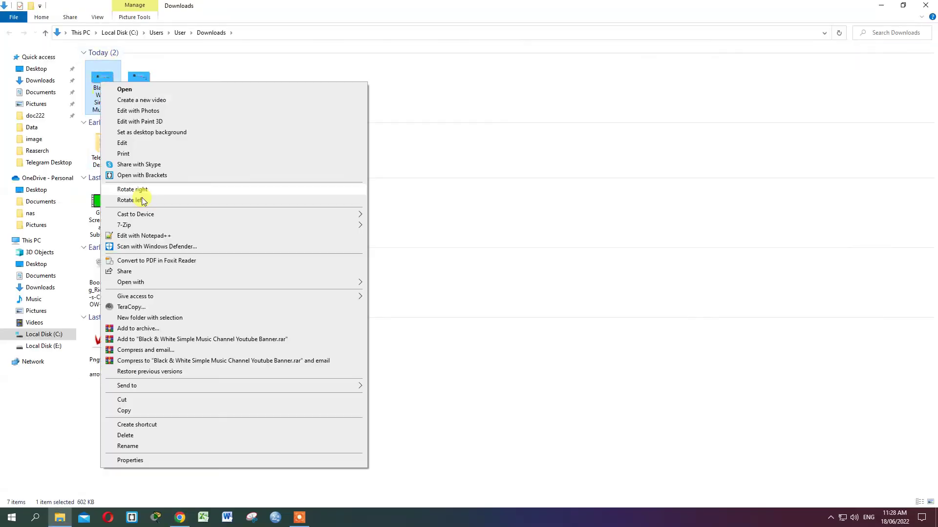
left_click(128, 446)
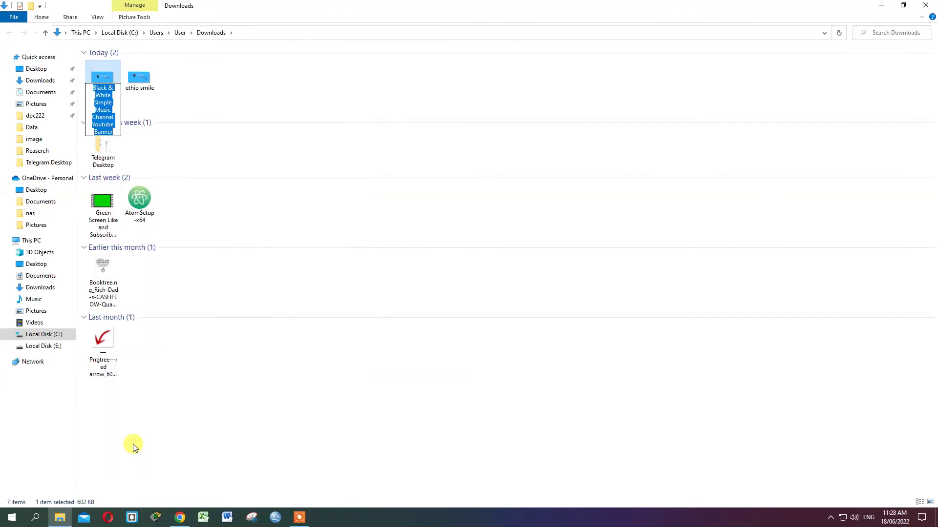
type("ethio")
key("Return")
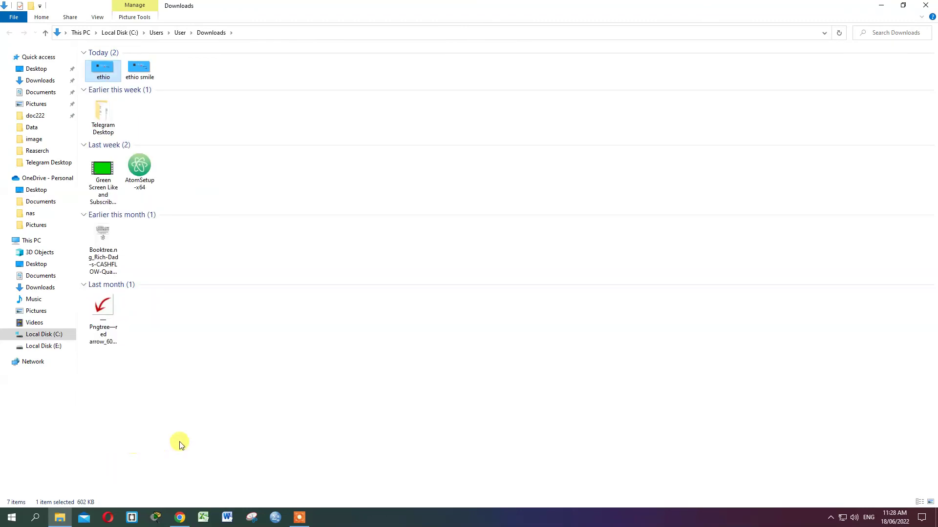
left_click(925, 4)
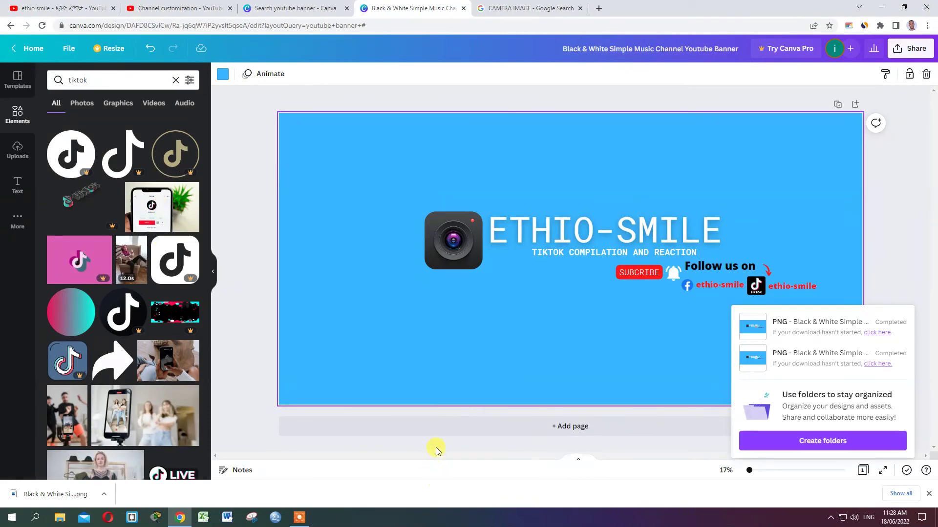
- Upload the exported 'ethio' PNG as the banner image in YouTube Studio for crop preview
left_click(898, 239)
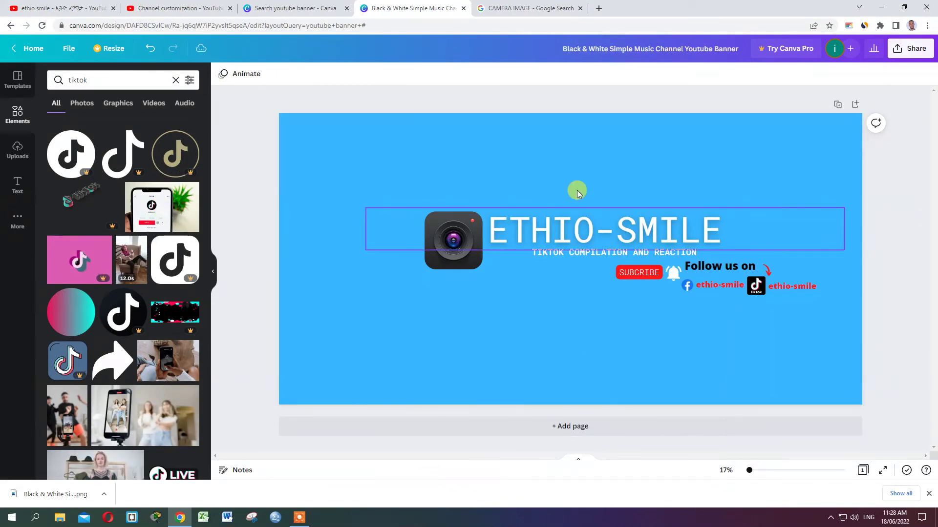
left_click(175, 9)
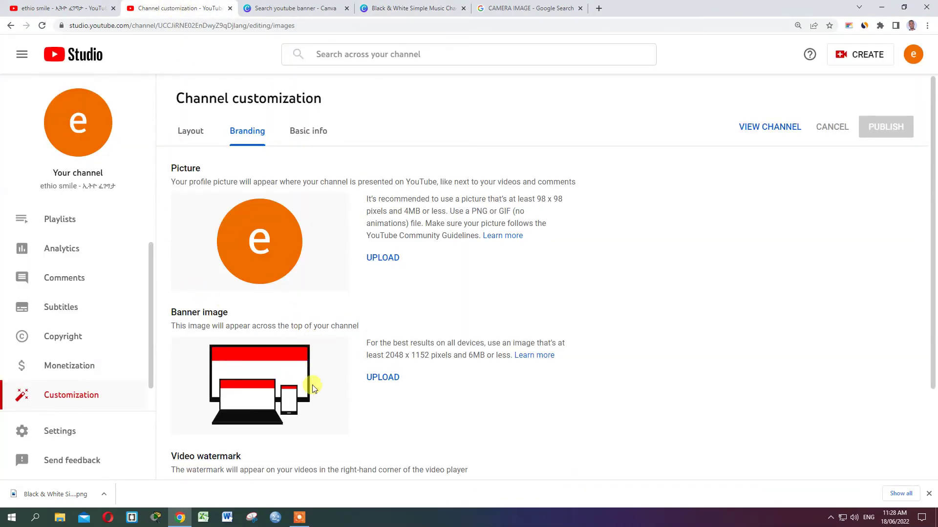
left_click(370, 377)
left_click(112, 85)
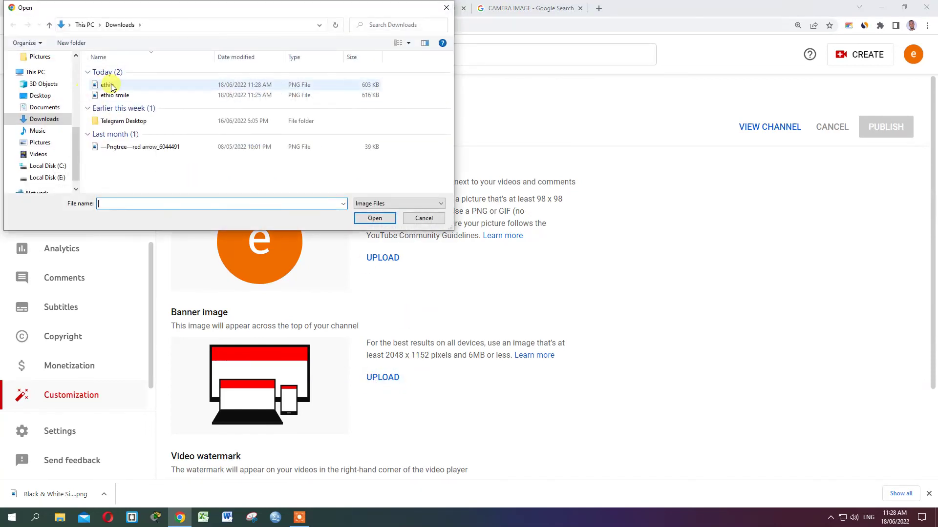
left_click(375, 218)
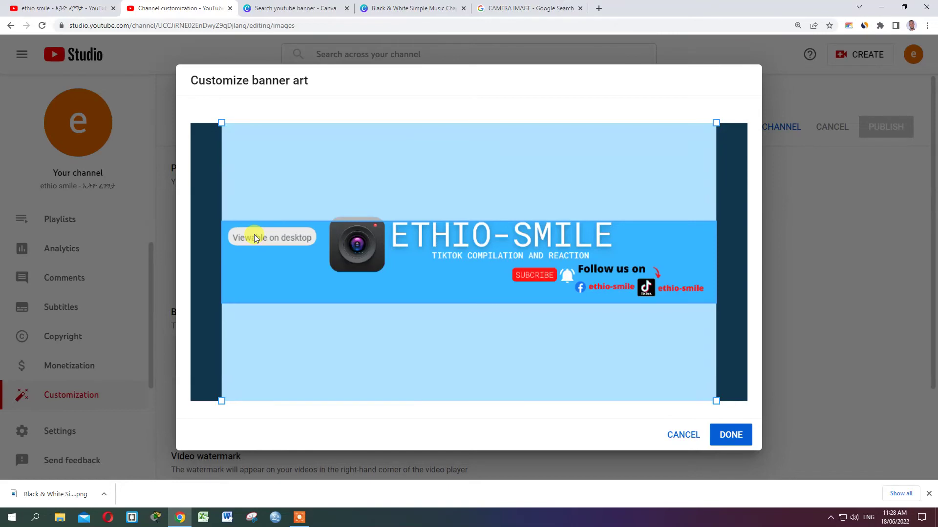
mouse_move(356, 245)
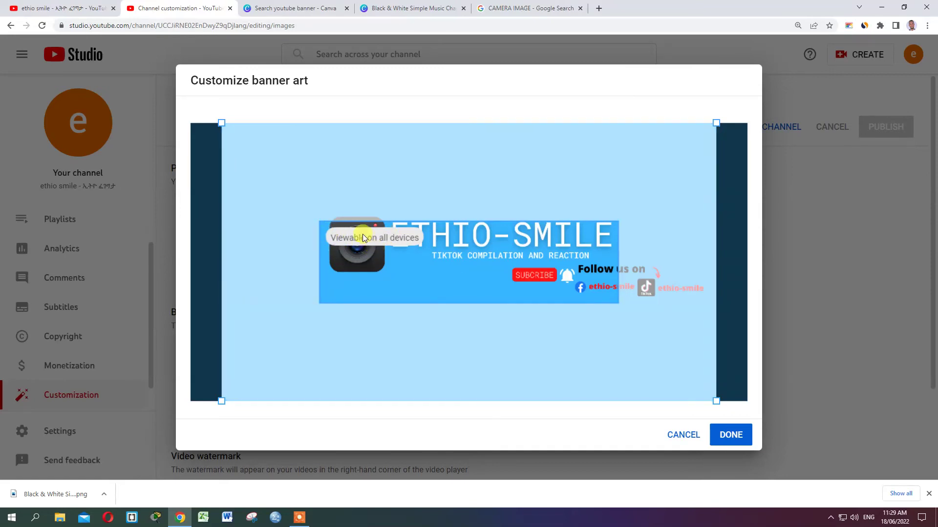
mouse_move(469, 263)
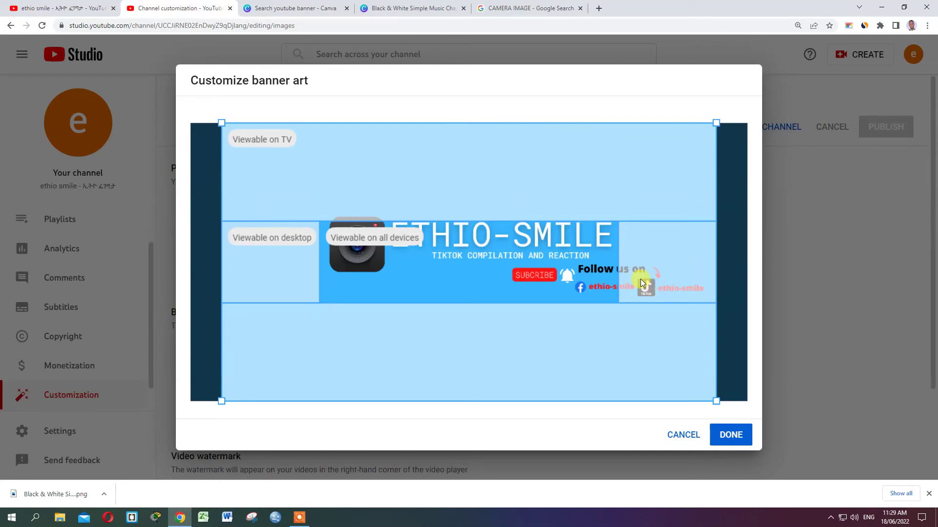
- Discard the banner preview and nudge the camera image and ETHIO-SMILE title slightly lower in Canva
left_click(683, 436)
left_click(408, 8)
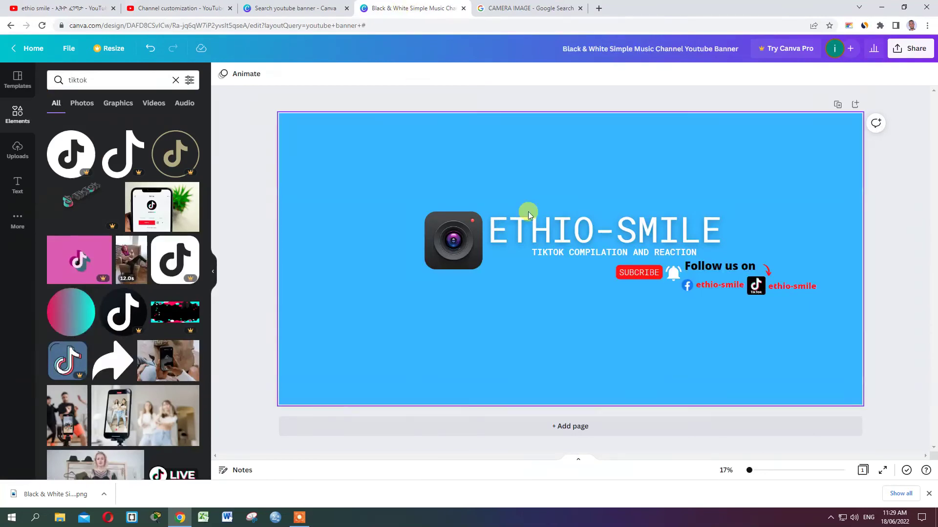
left_click(452, 259)
left_click_drag(455, 259, 456, 264)
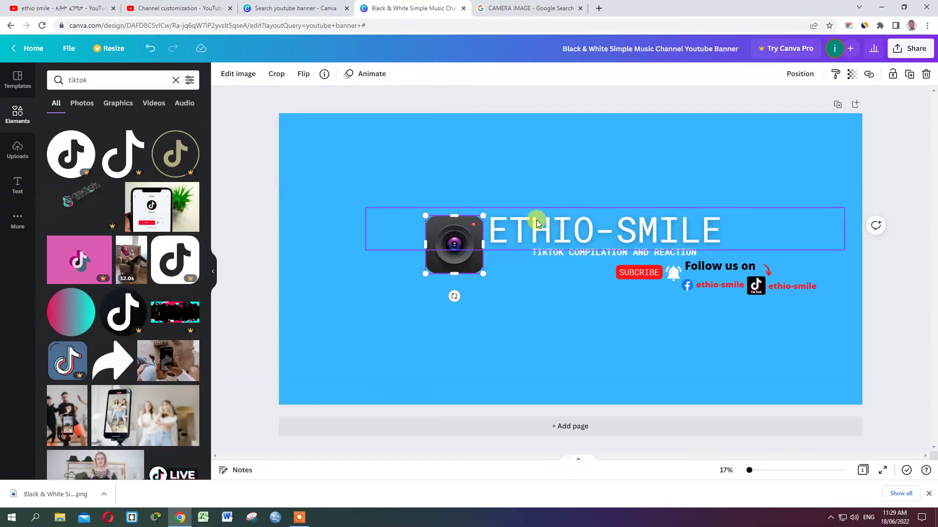
left_click_drag(536, 220, 537, 224)
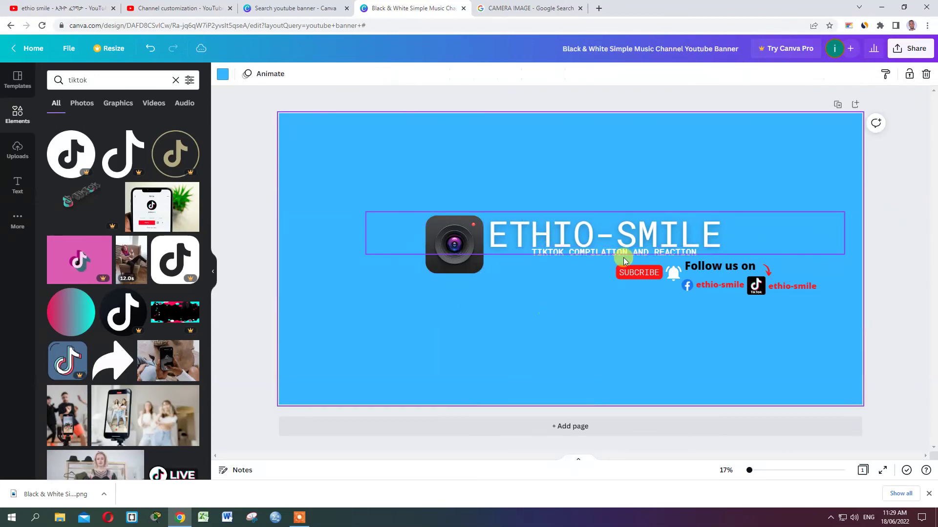
- Shift the TIKTOK COMPILATION AND REACTION subtitle right and colour it dark navy
left_click_drag(599, 251, 622, 253)
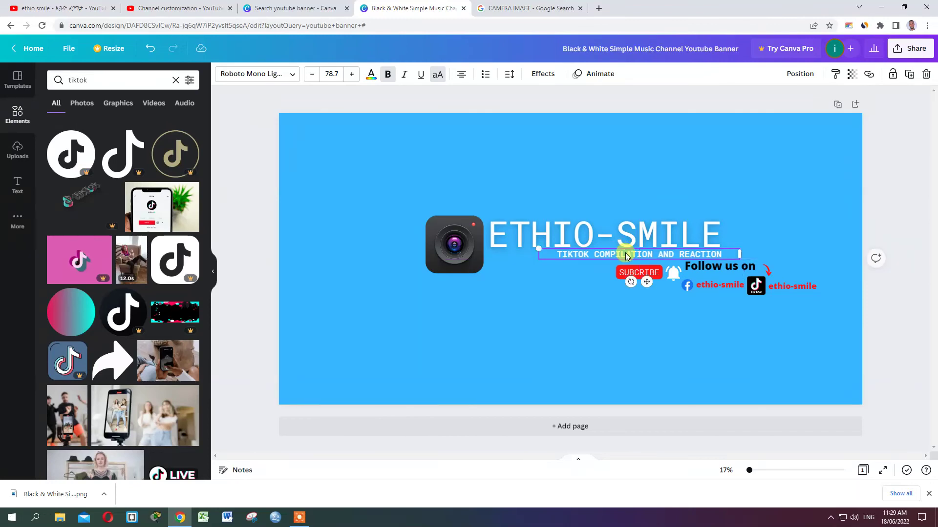
left_click(370, 74)
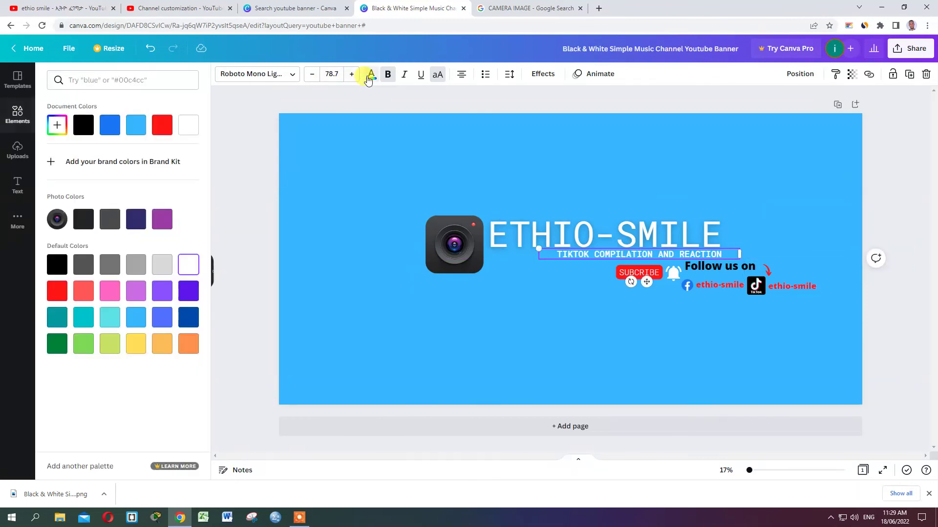
left_click(133, 222)
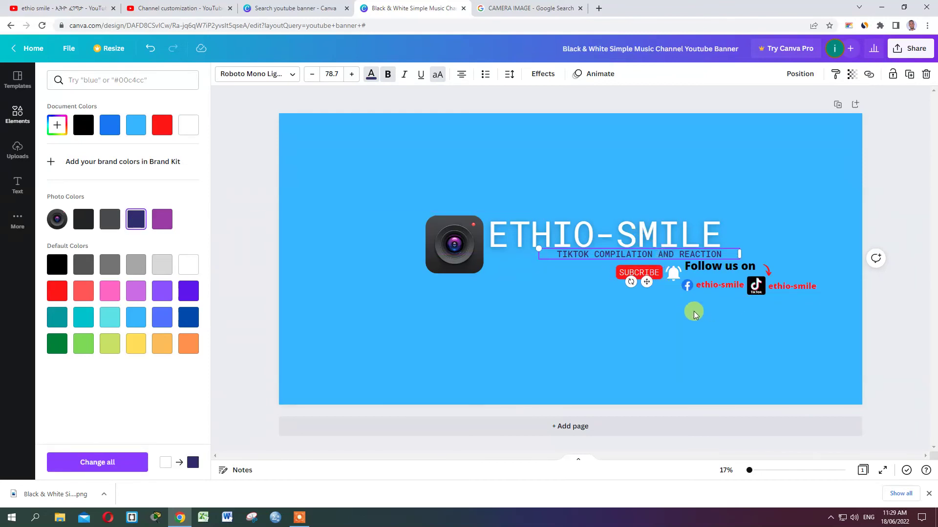
key("Escape")
left_click(410, 336)
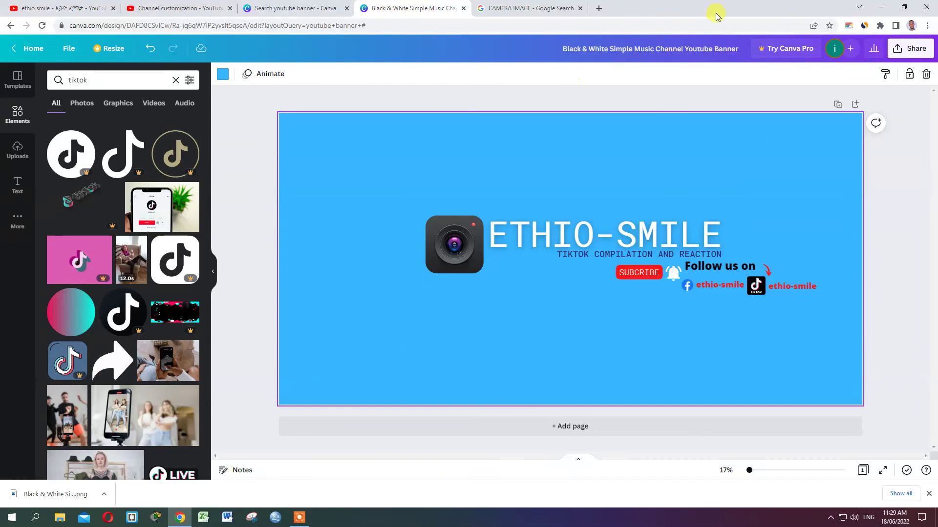
- Download the revised banner from Canva as a PNG
left_click(910, 48)
left_click(805, 292)
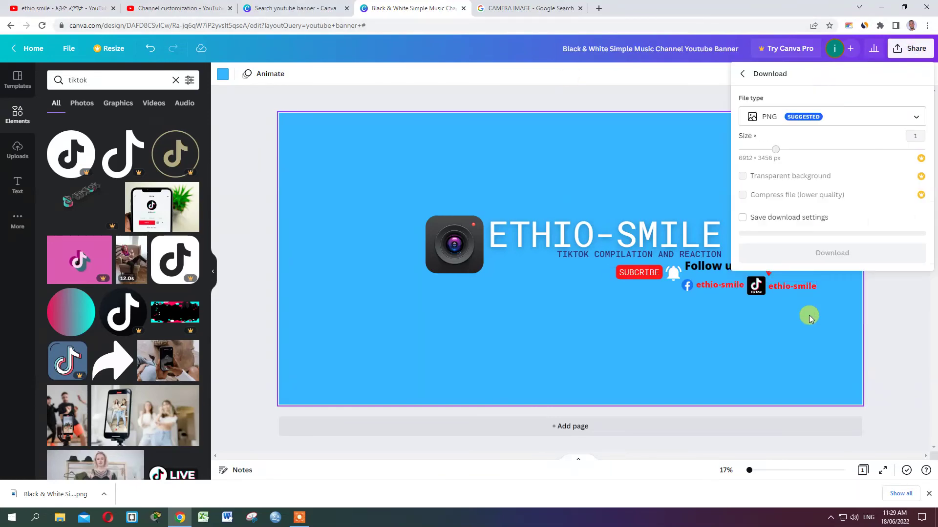
left_click(813, 253)
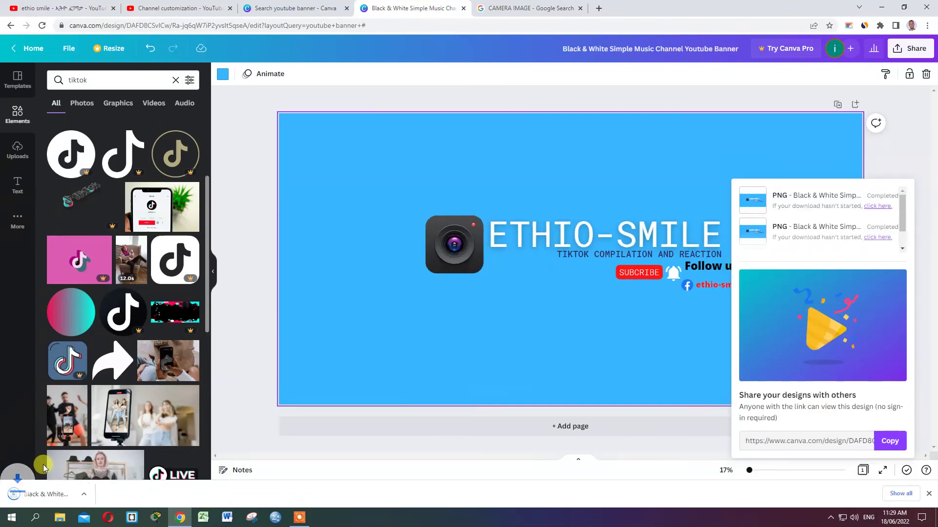
- Rename the downloaded PNG in its Downloads folder to 'eth' and return to Canva
left_click(103, 494)
left_click(126, 460)
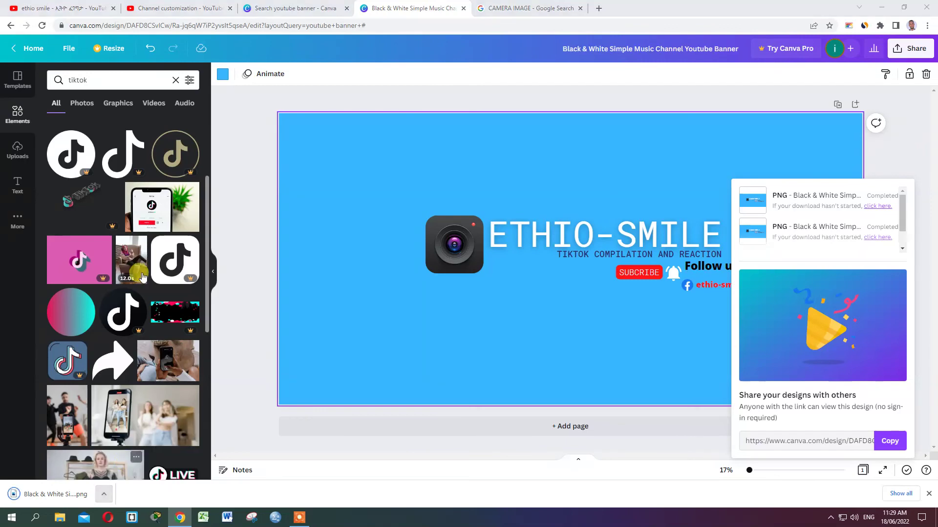
right_click(108, 82)
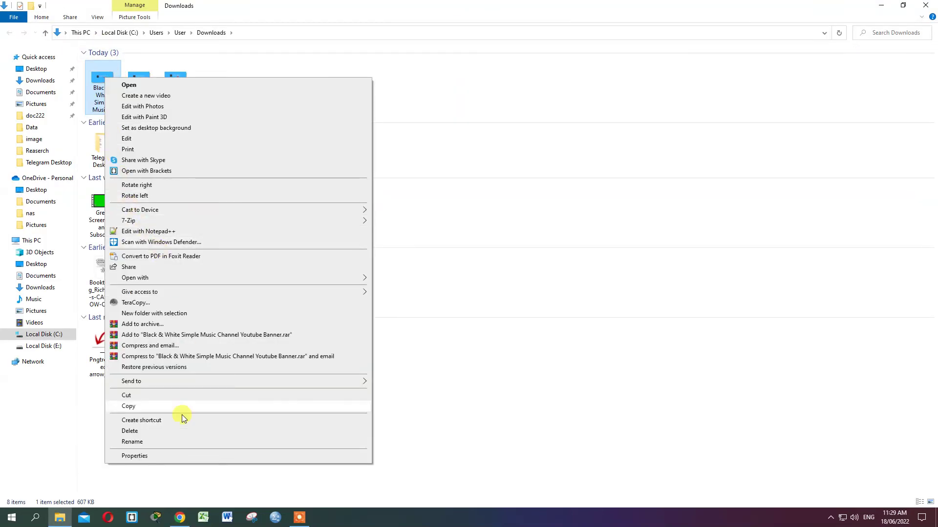
left_click(133, 441)
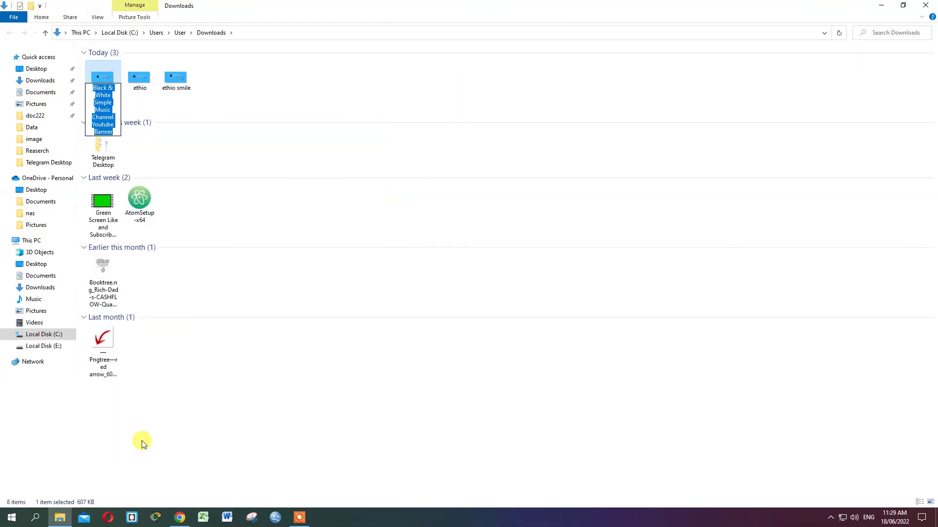
type("eth")
key("Return")
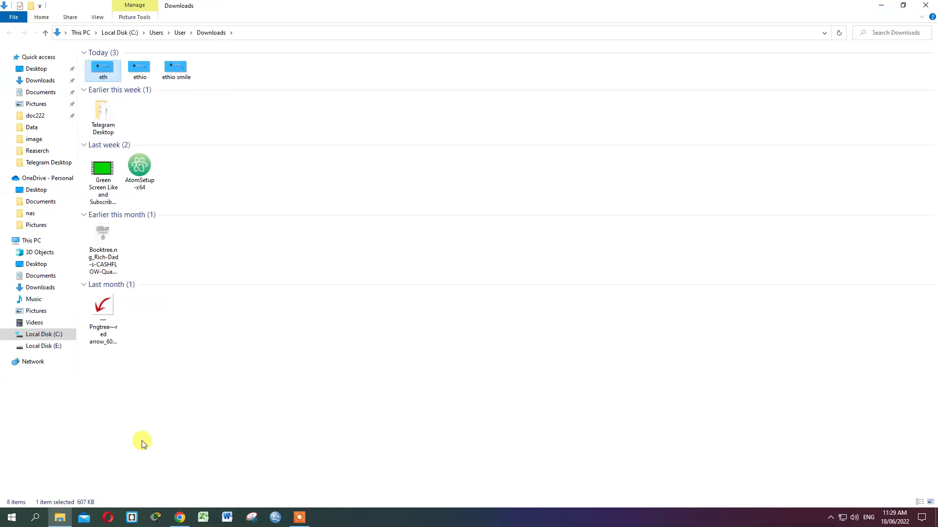
left_click(180, 517)
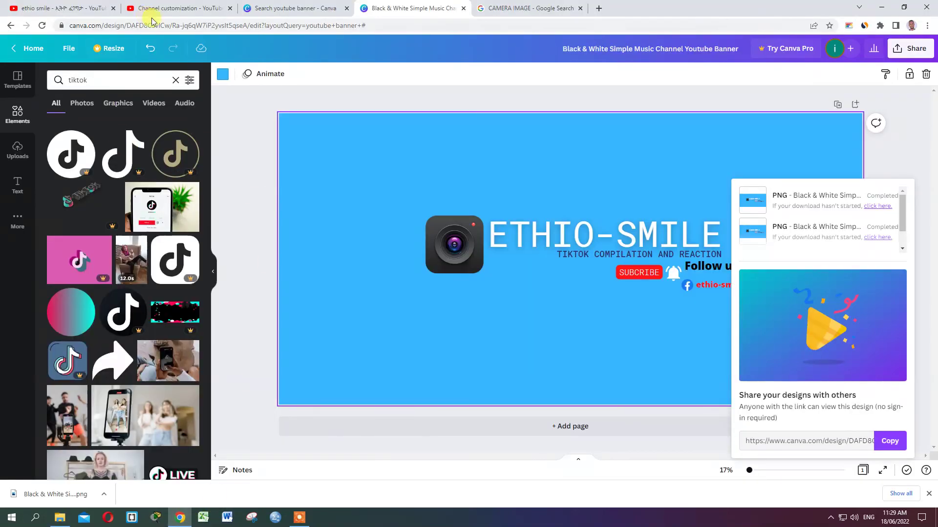
- Upload the 'eth' image as the channel's banner in YouTube Studio
left_click(178, 9)
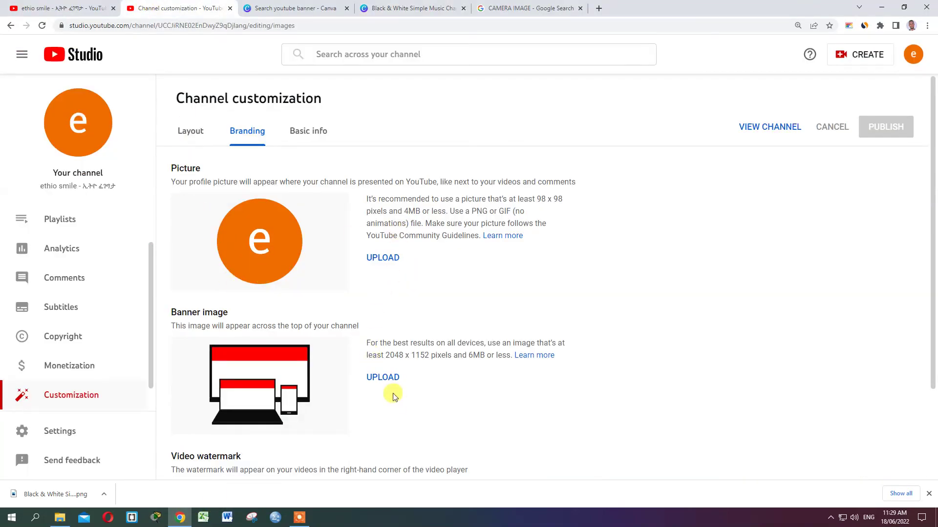
left_click(383, 379)
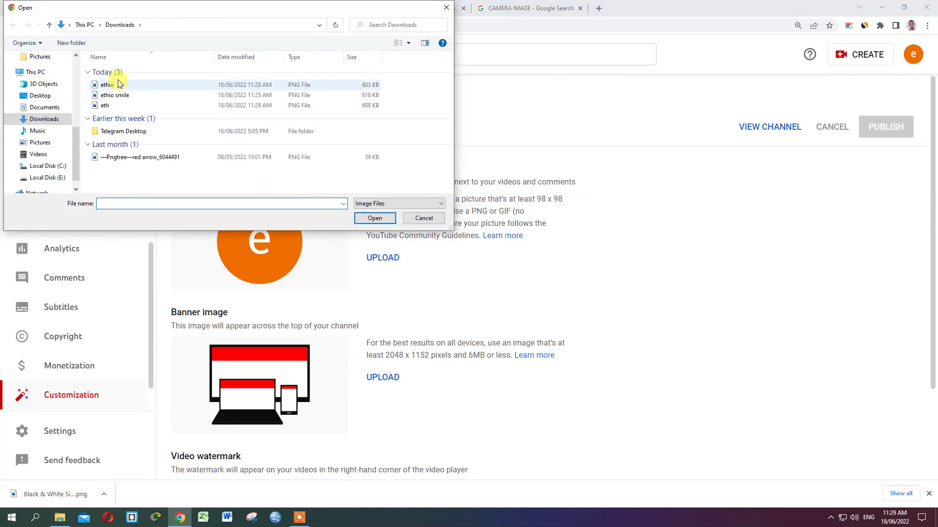
left_click(114, 106)
left_click(373, 218)
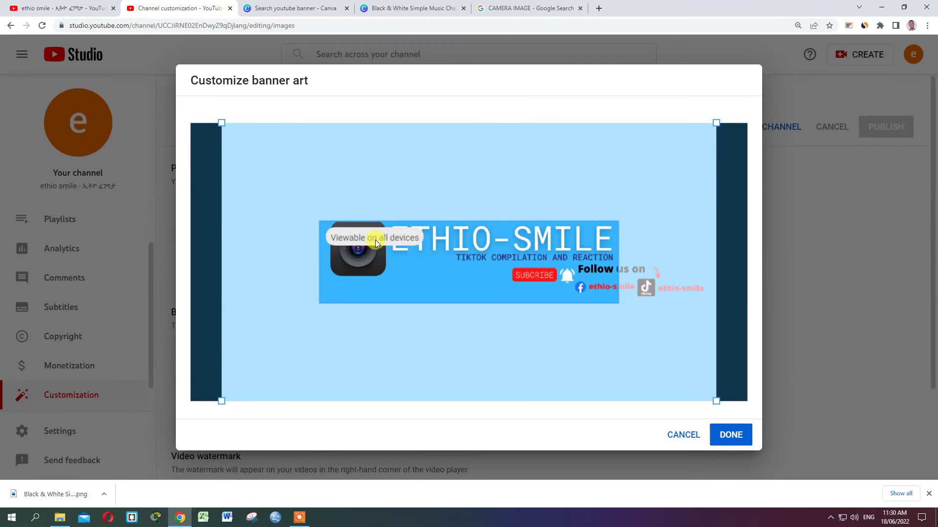
- Accept the banner crop, publish the change, and view the channel's public page
left_click(740, 439)
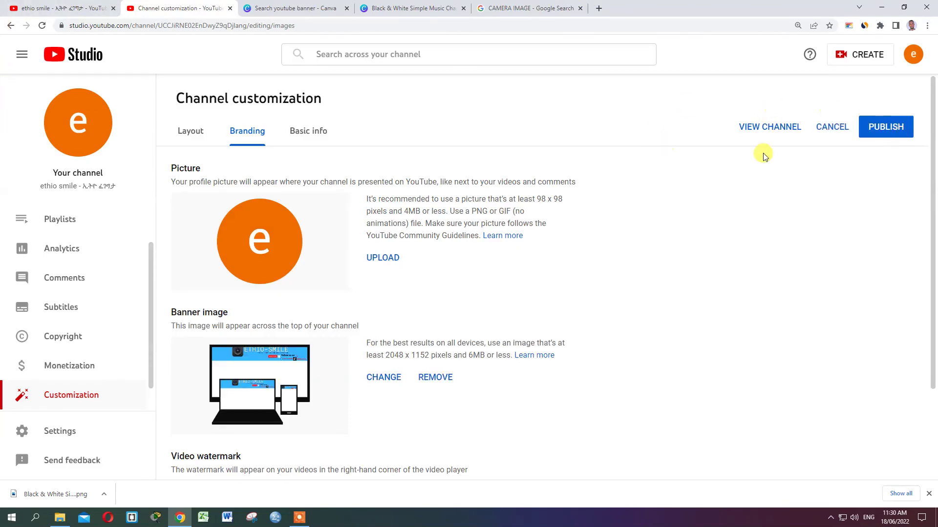
left_click(885, 128)
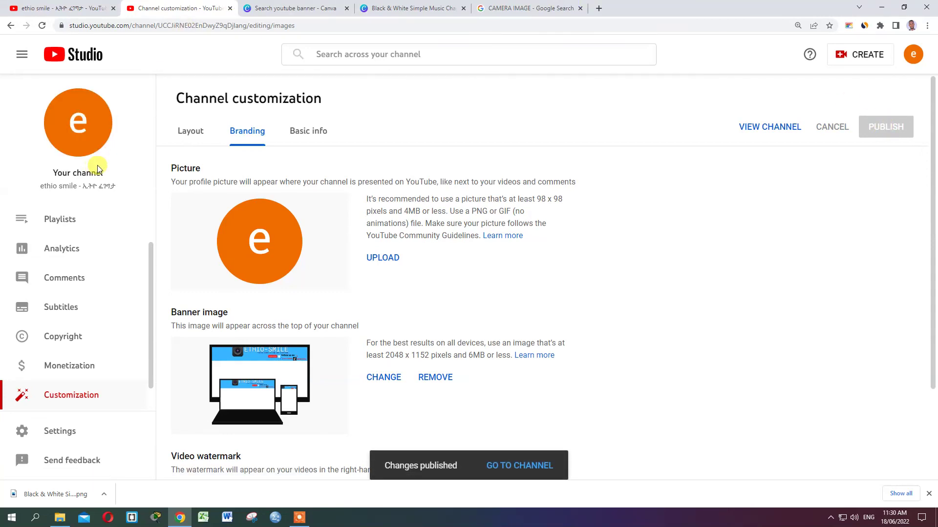
left_click(69, 5)
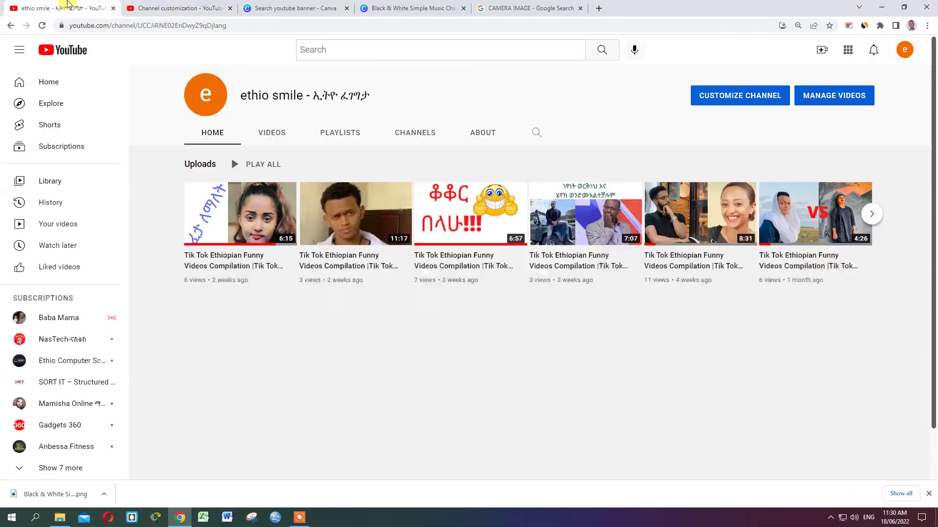
- Reload the YouTube channel page until the blue ETHIO-SMILE banner shows across the top
left_click(42, 26)
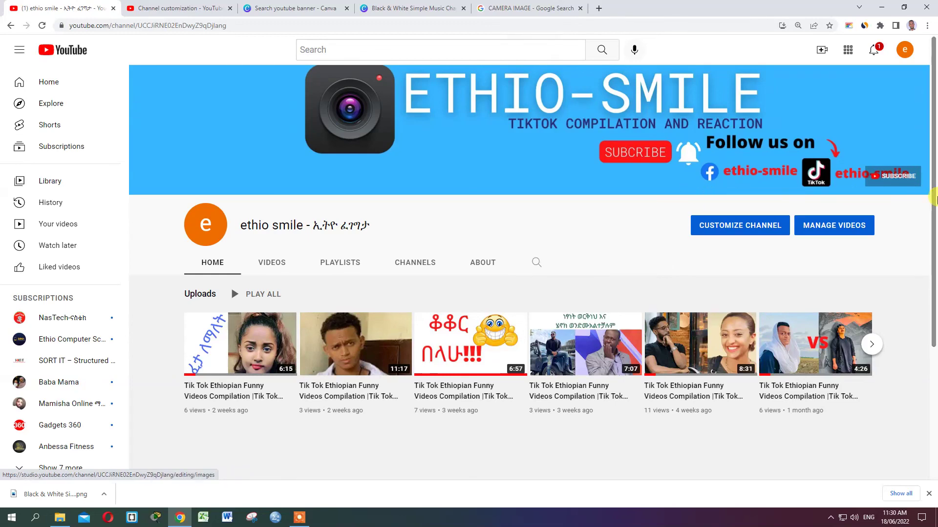
left_click(898, 175)
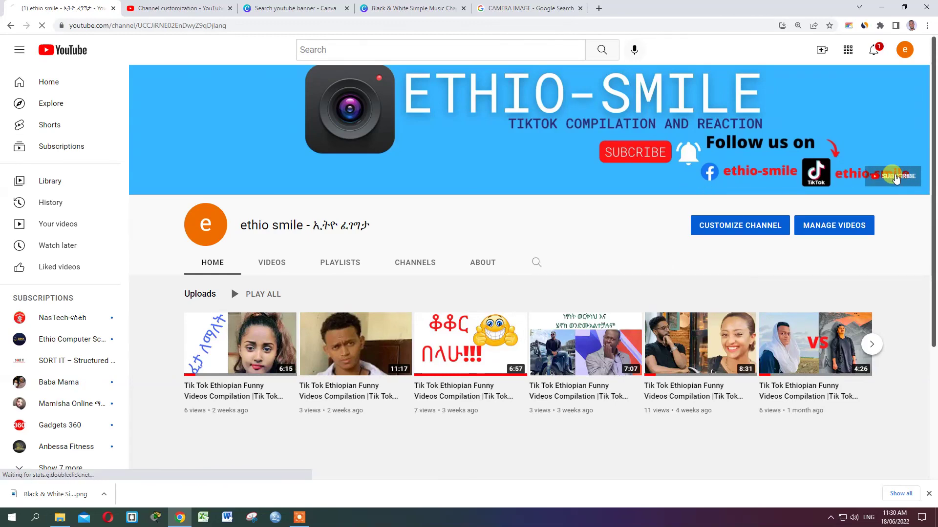